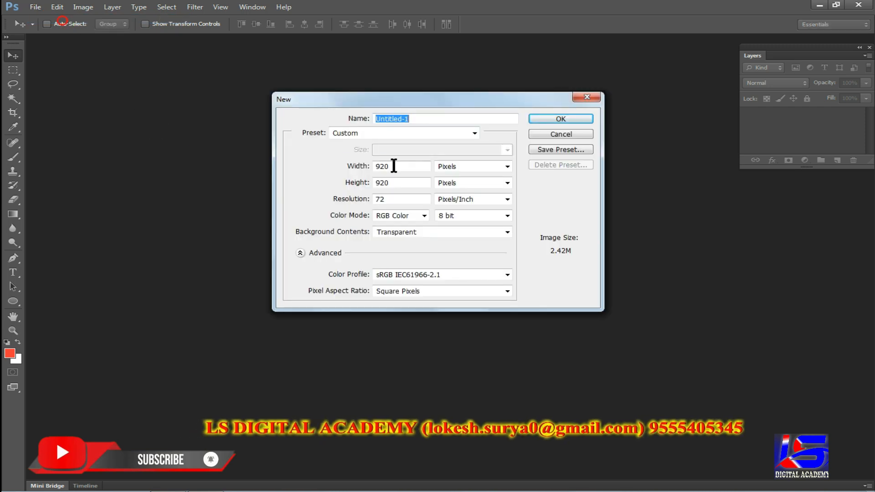
# - Create a new document 1920 by 1080 pixels at 200 pixels/inch with white background contents
pyautogui.doubleClick(397, 166)
pyautogui.write('1920')
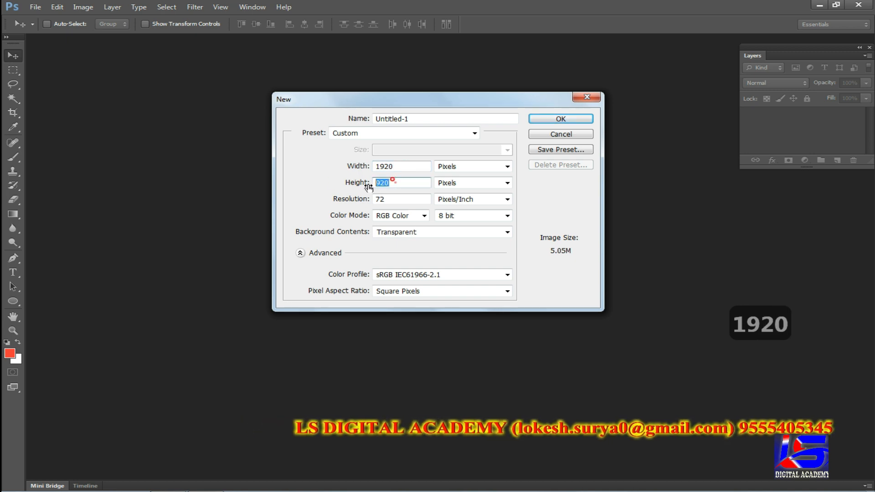
pyautogui.write('1080')
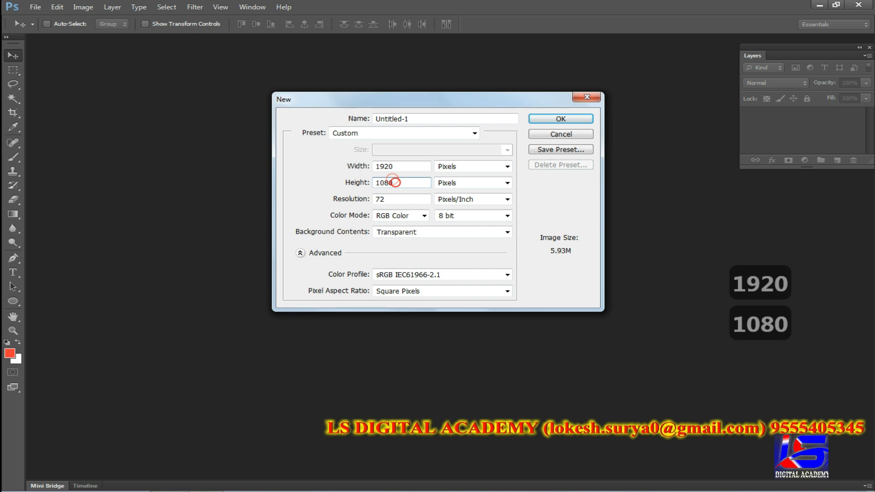
pyautogui.doubleClick(393, 200)
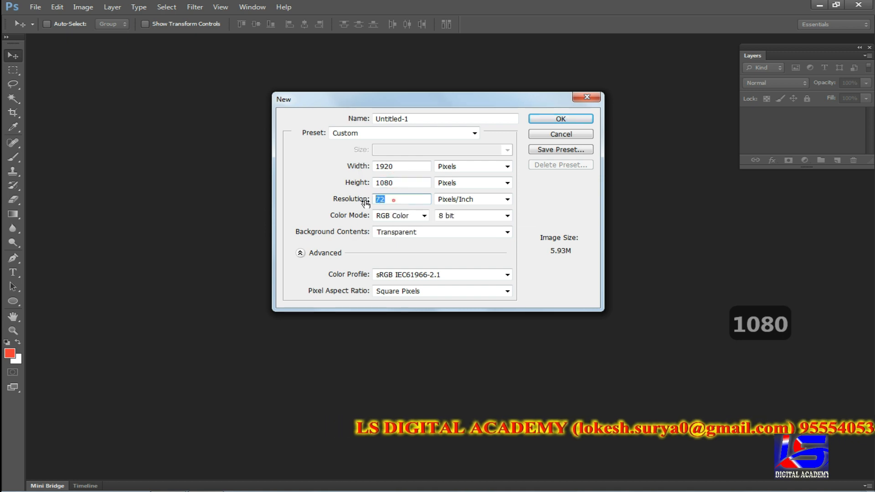
pyautogui.write('200')
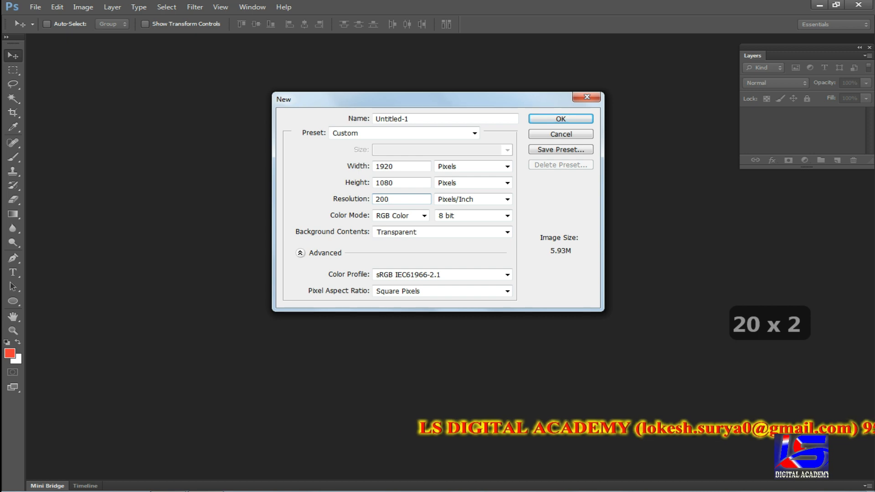
pyautogui.click(479, 160)
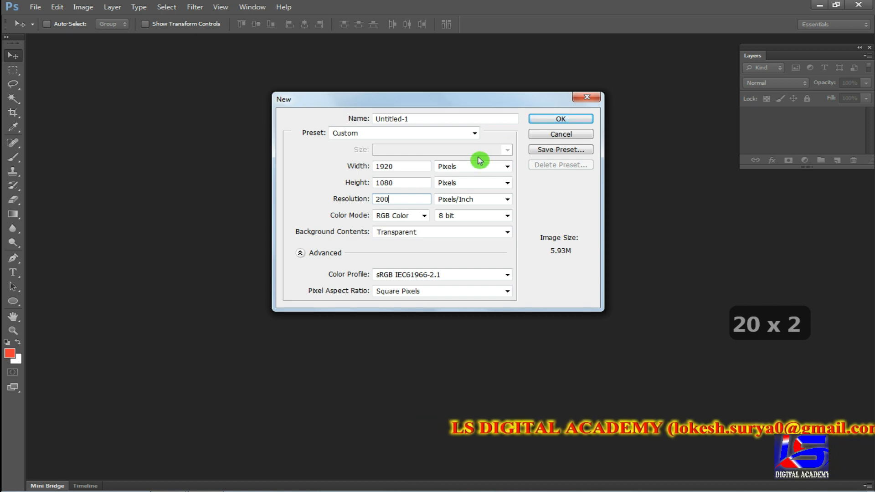
pyautogui.click(508, 234)
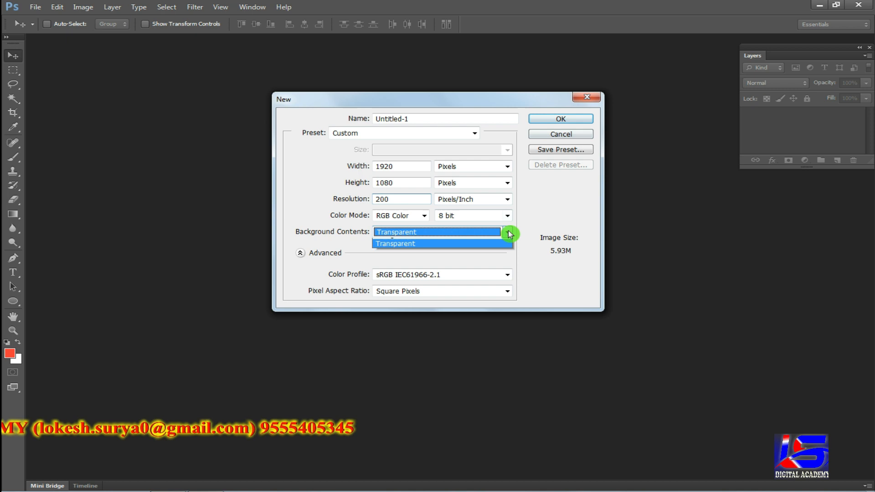
pyautogui.click(447, 244)
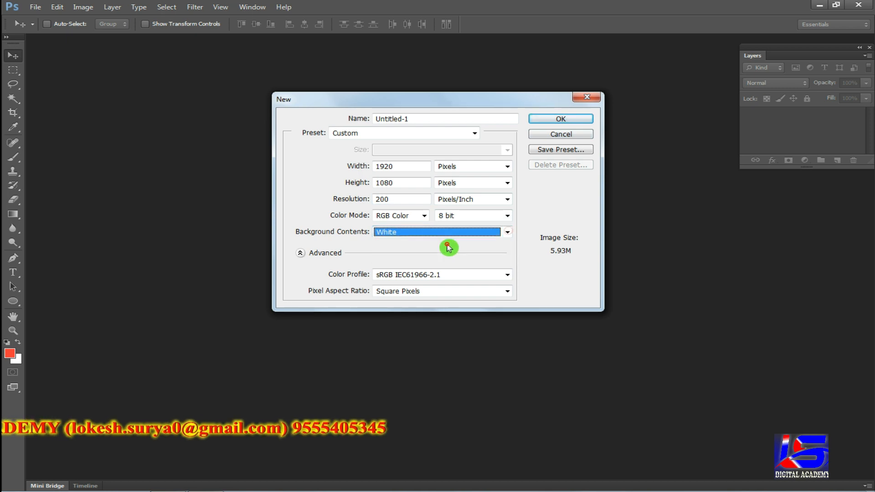
pyautogui.click(588, 121)
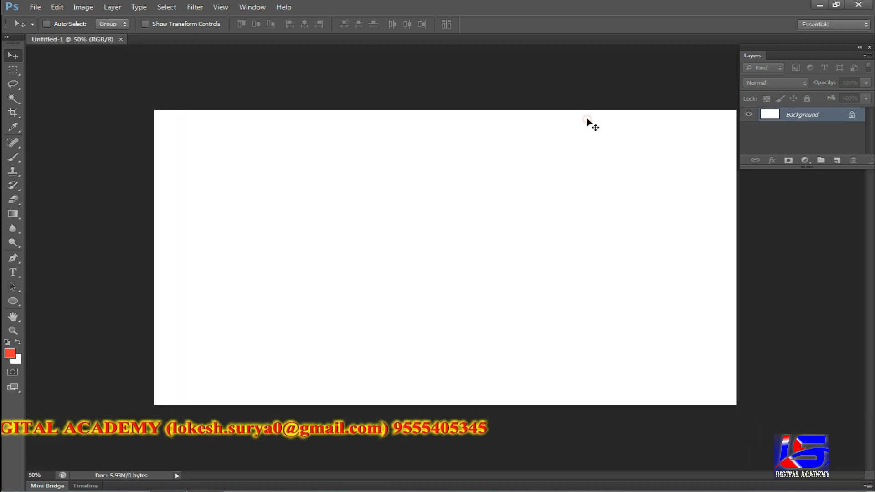
# - Set the foreground colour to dark red #320100 and fill the Background layer with it
pyautogui.hotkey('ctrl', '0')
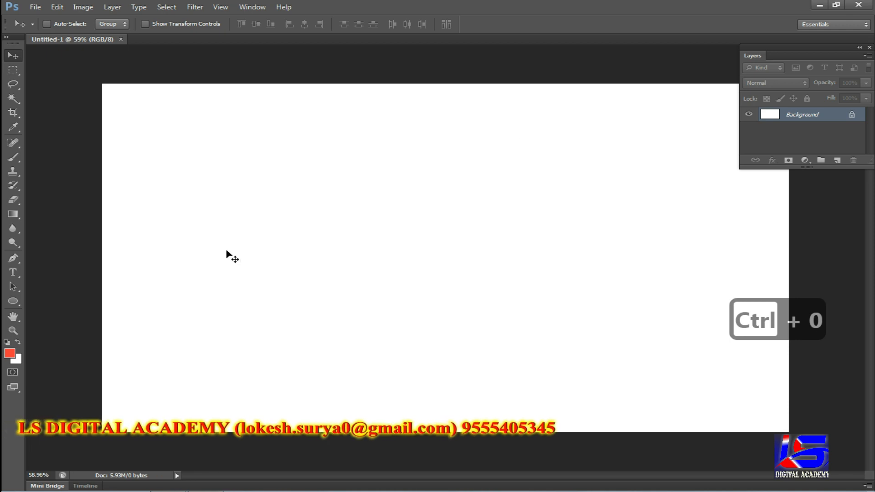
pyautogui.click(11, 355)
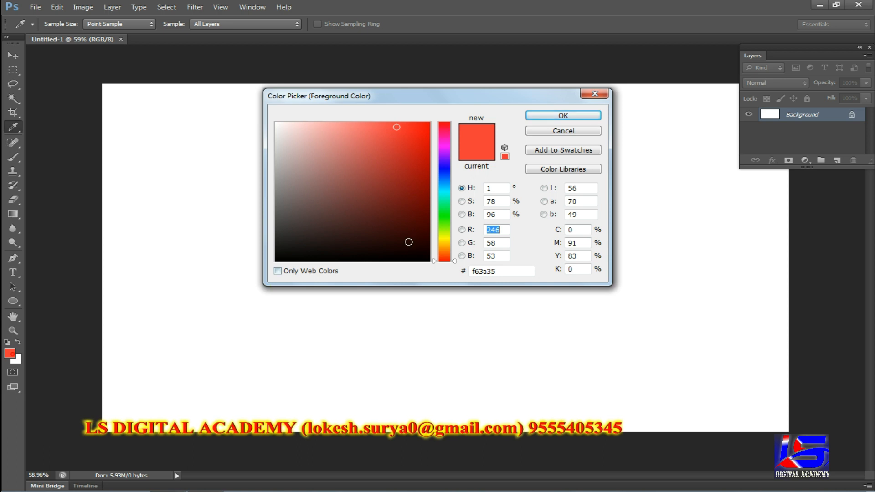
pyautogui.moveTo(426, 224); pyautogui.dragTo(429, 234)
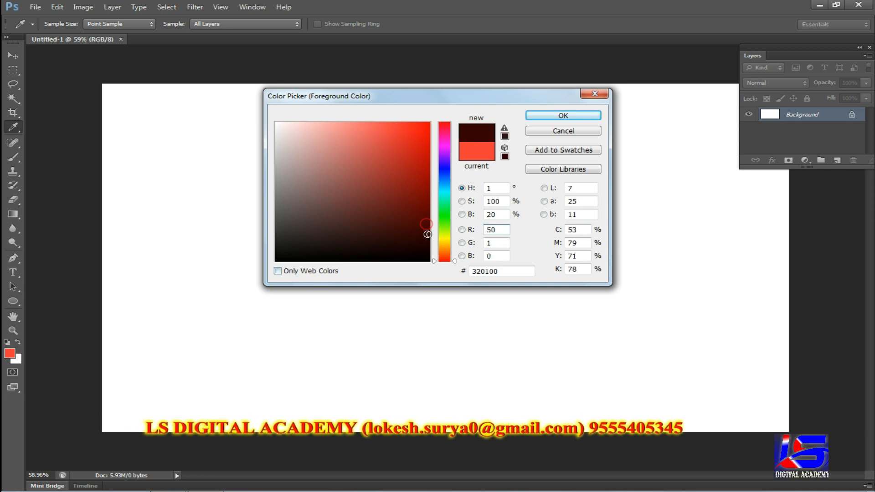
pyautogui.click(559, 117)
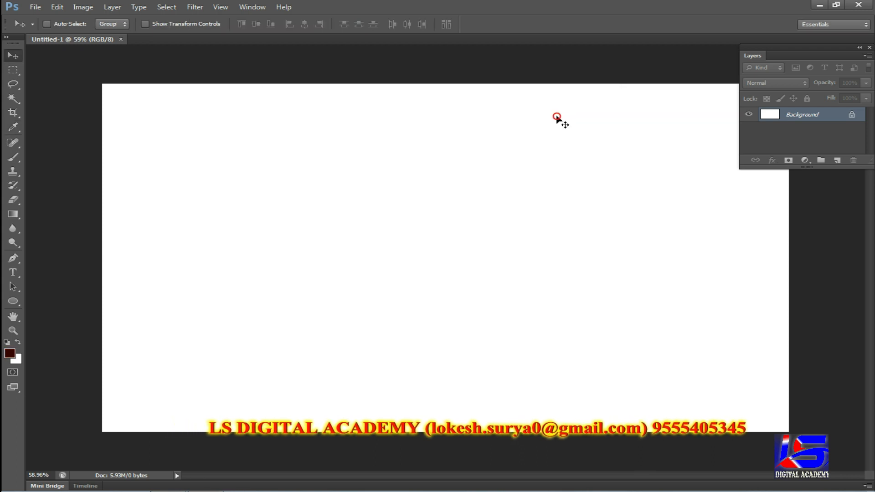
pyautogui.hotkey('alt', 'BackSpace')
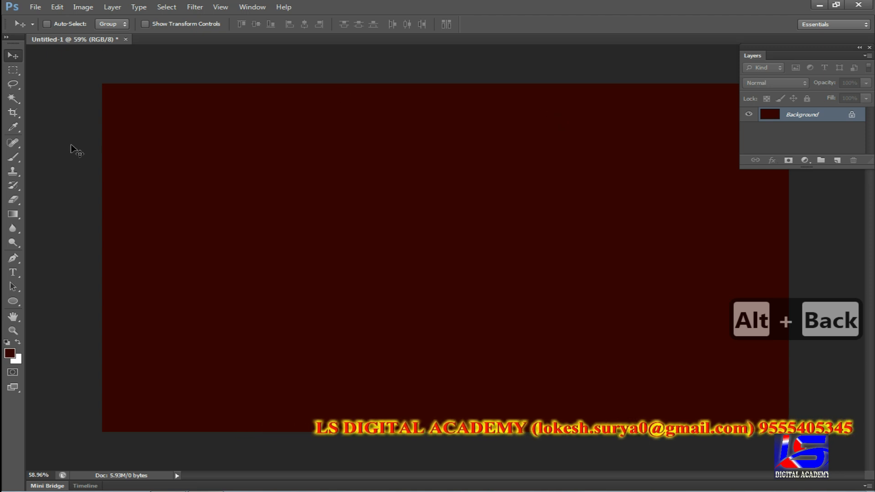
# - Activate the Brush tool with a soft round tip, 500 px in size and 0% hardness
pyautogui.click(21, 161)
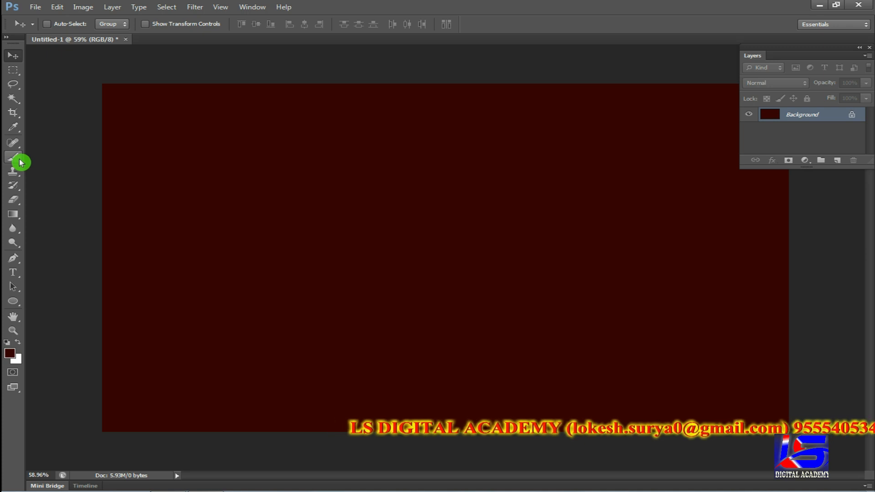
pyautogui.moveTo(21, 162); pyautogui.dragTo(92, 157)
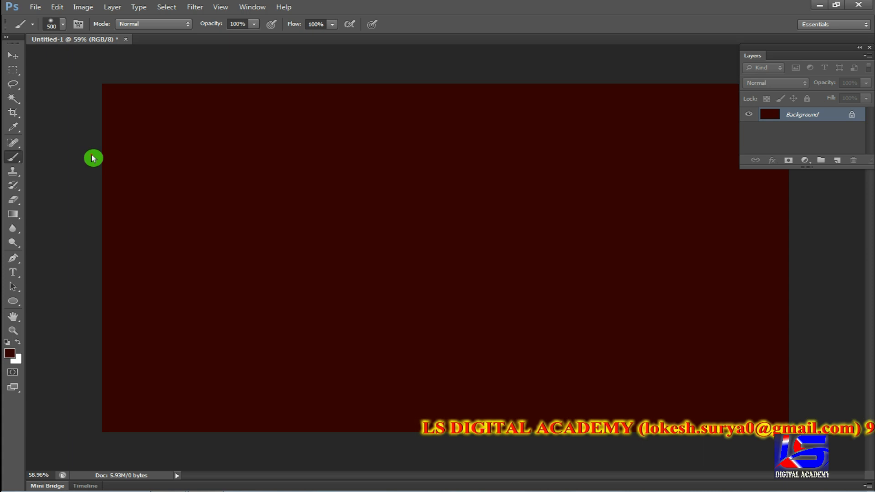
pyautogui.click(64, 26)
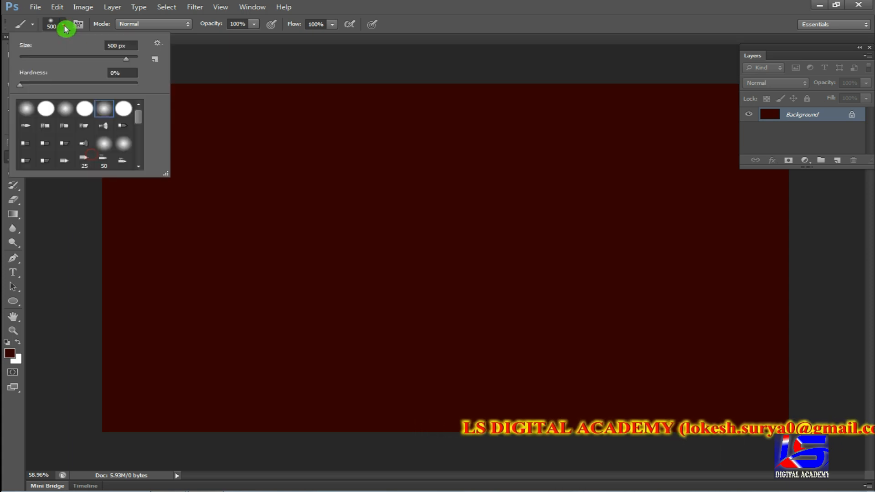
pyautogui.doubleClick(27, 108)
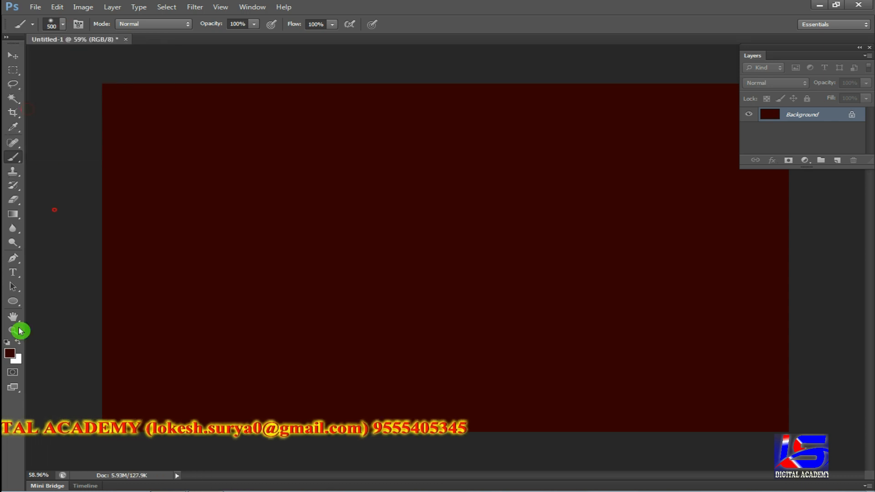
# - Change the foreground colour to bright red #f53d39
pyautogui.click(12, 357)
pyautogui.click(421, 157)
pyautogui.moveTo(420, 143); pyautogui.dragTo(392, 127)
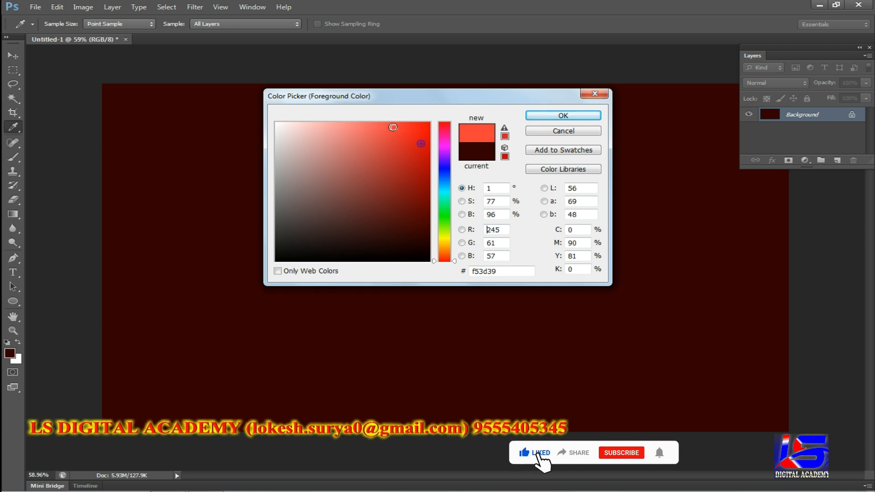
pyautogui.click(562, 119)
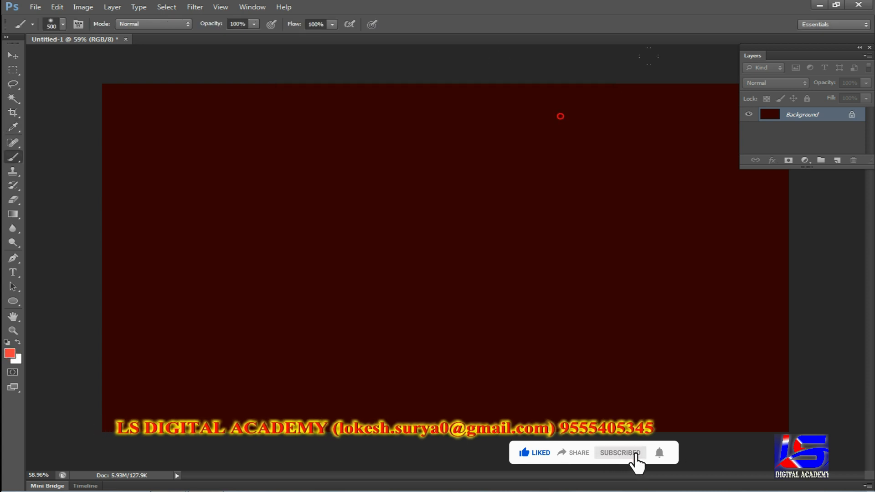
# - Add a new layer and paint one soft red dab at the canvas centre with the brush enlarged to 800 px
pyautogui.click(838, 161)
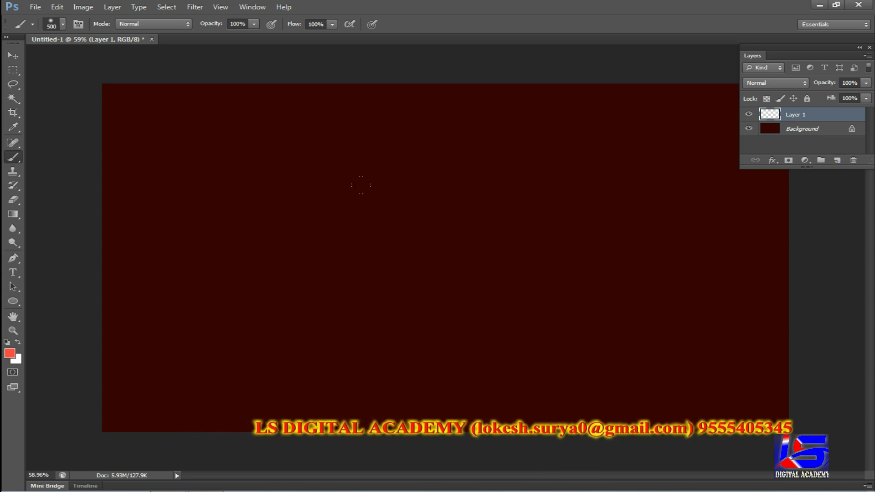
pyautogui.press(']')
pyautogui.press(']')
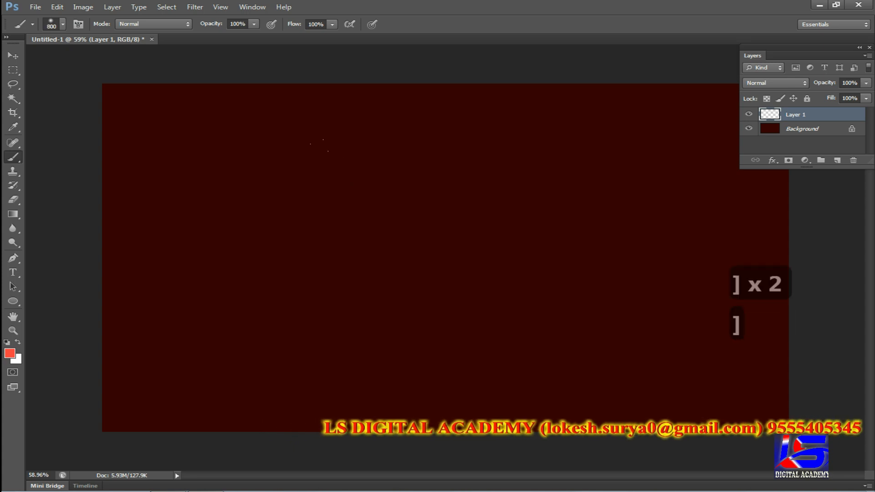
pyautogui.click(458, 252)
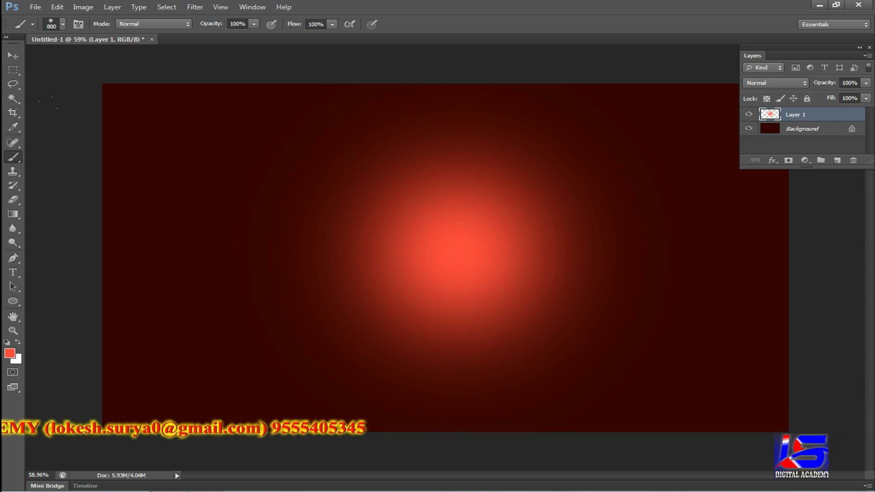
# - Scale the red glow on Layer 1 proportionally about its centre to about 124%
pyautogui.press('v')
pyautogui.click(20, 62)
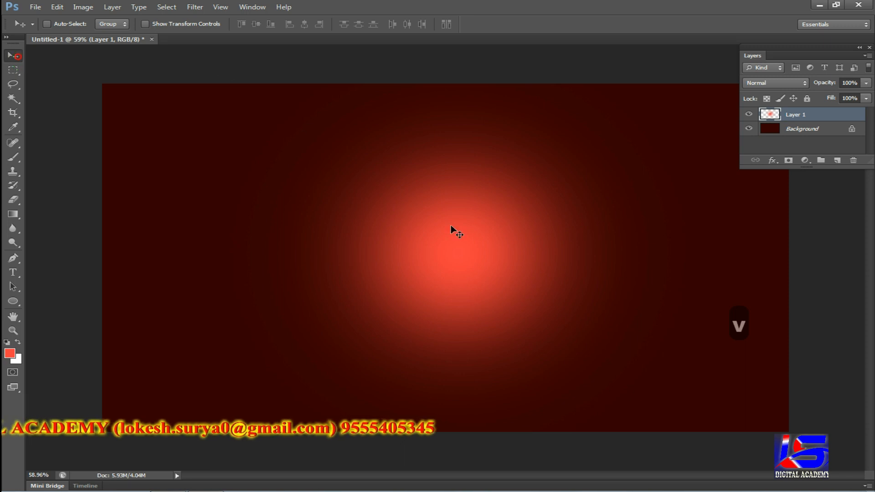
pyautogui.hotkey('ctrl', 't')
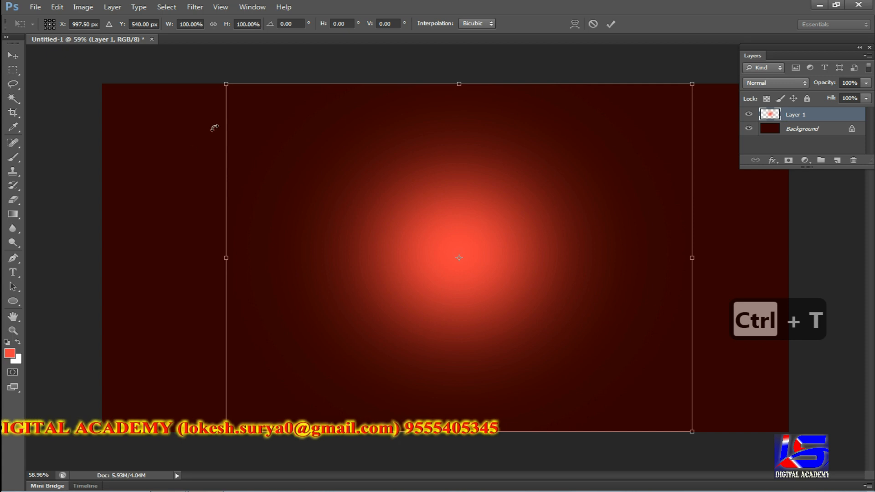
pyautogui.moveTo(224, 85); pyautogui.dragTo(158, 55)
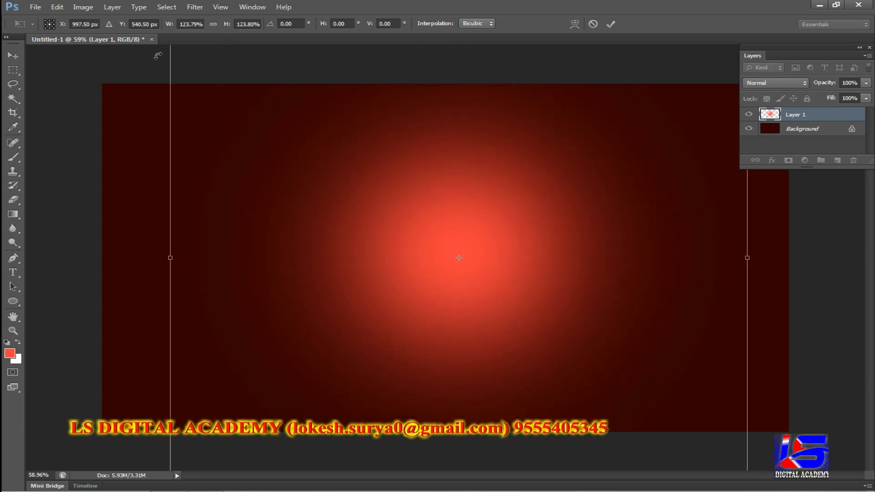
pyautogui.press('Return')
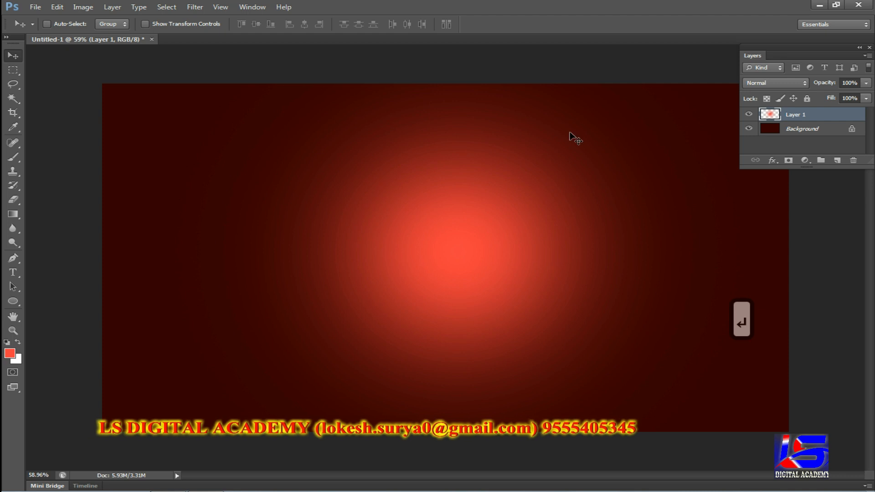
# - Lower the opacity of Layer 1 to 53%
pyautogui.click(866, 85)
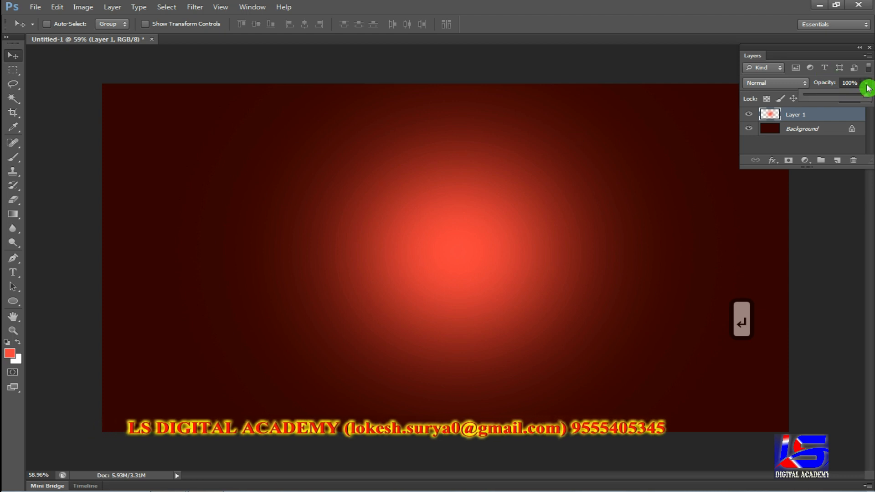
pyautogui.moveTo(855, 97); pyautogui.dragTo(826, 97)
pyautogui.click(838, 97)
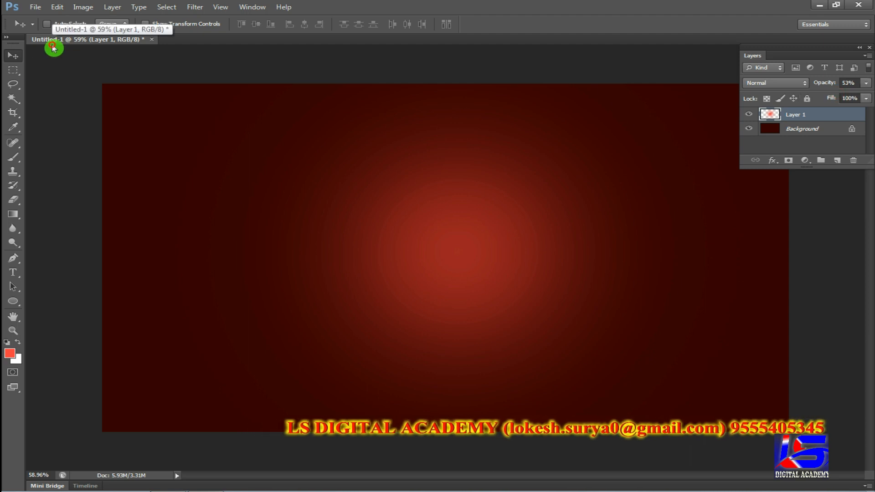
# - Stretch the glow horizontally on both sides to about 111% width, keeping its height at 100%
pyautogui.hotkey('ctrl', 't')
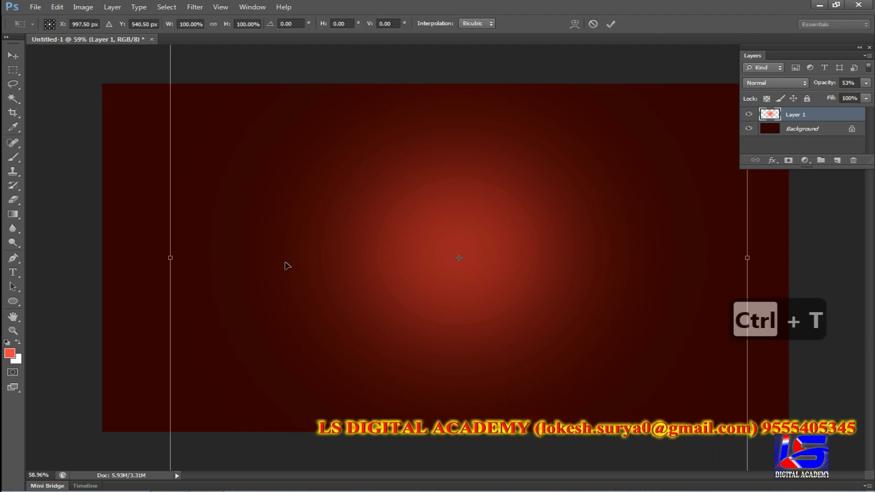
pyautogui.moveTo(172, 257); pyautogui.dragTo(123, 260)
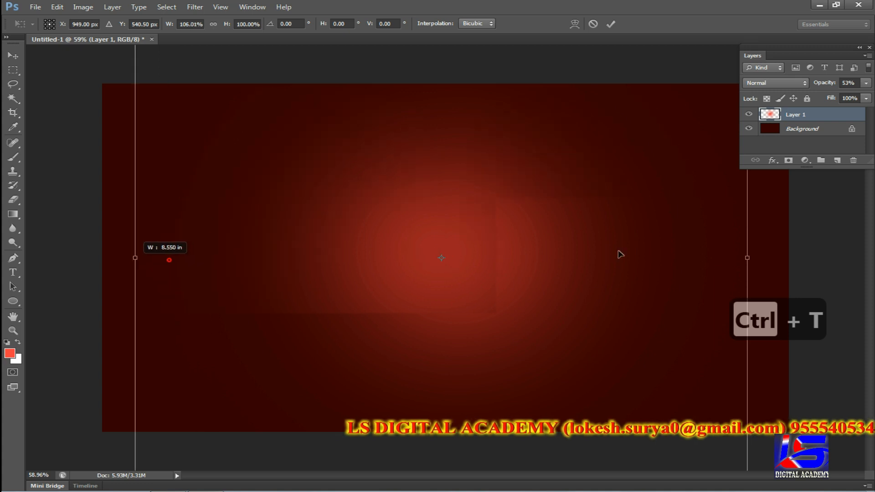
pyautogui.moveTo(744, 260); pyautogui.dragTo(777, 259)
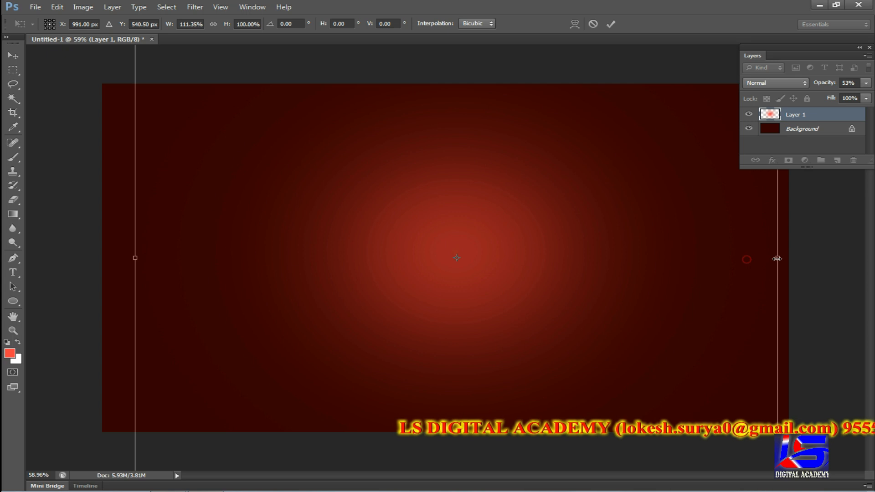
pyautogui.press('Return')
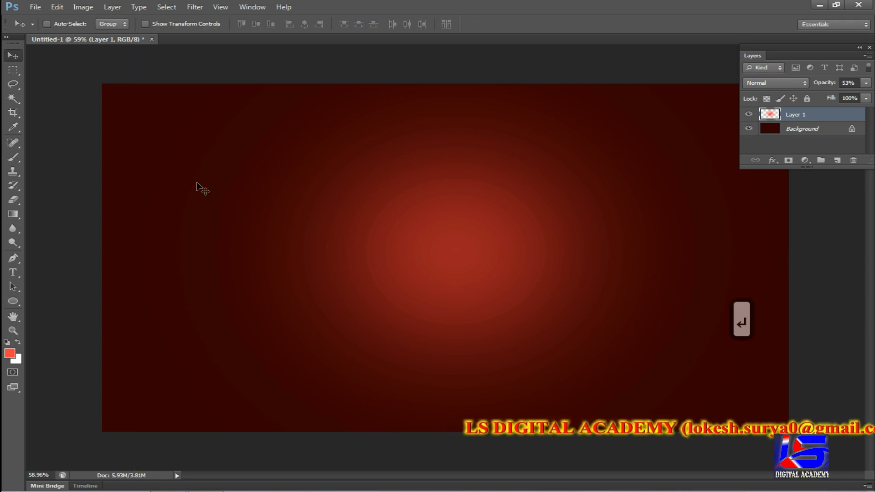
# - Set up the Type tool with the Arial Rounded MT Bold font and white (ffffff) text colour
pyautogui.click(22, 278)
pyautogui.moveTo(22, 278); pyautogui.dragTo(76, 275)
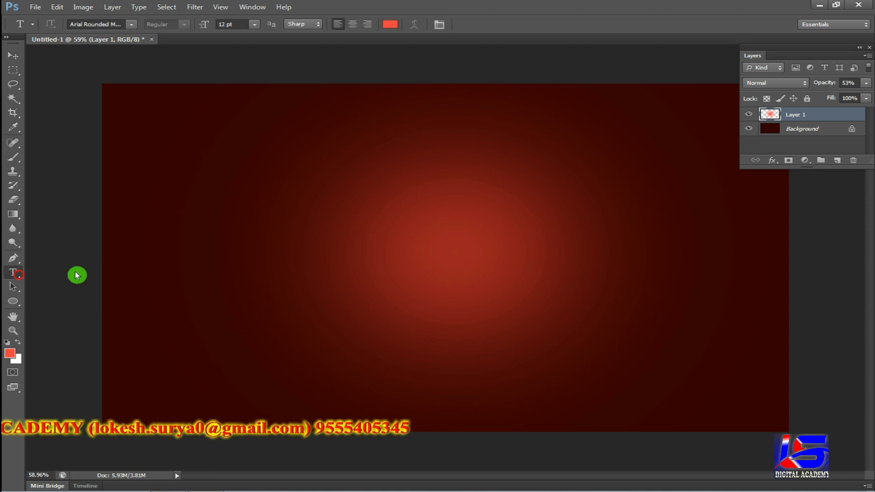
pyautogui.click(133, 25)
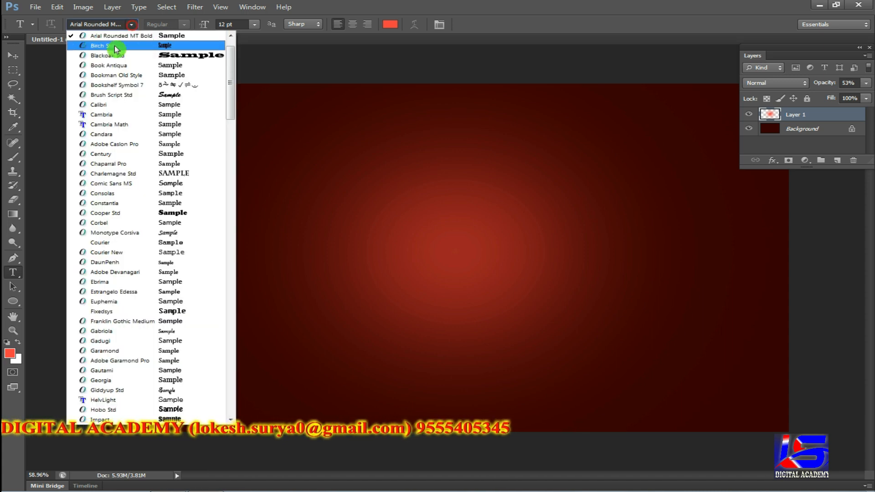
pyautogui.scroll(1, 118, 40)
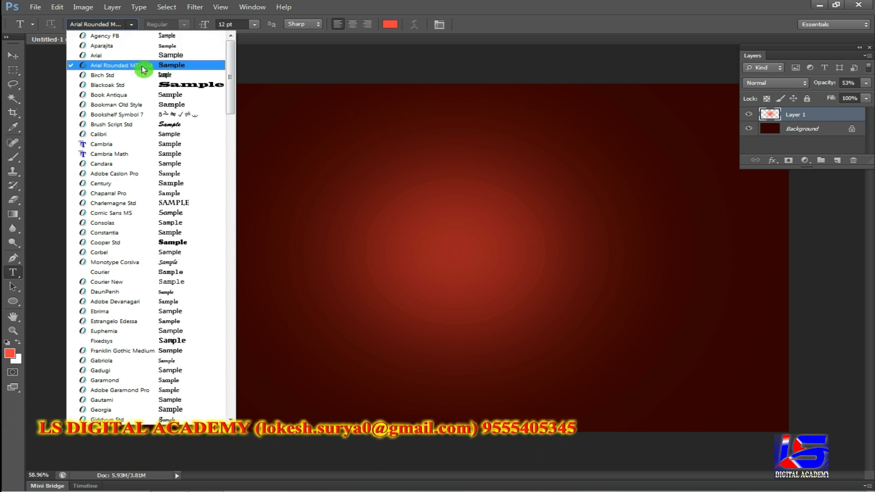
pyautogui.click(201, 66)
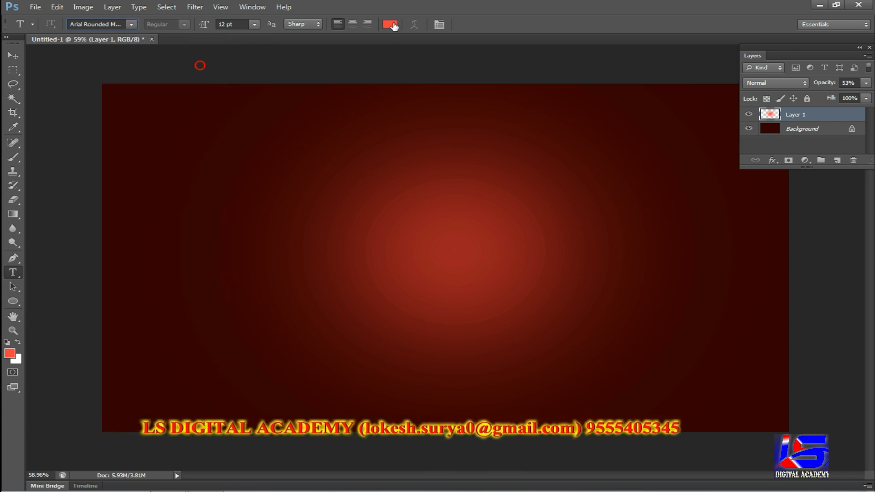
pyautogui.click(392, 25)
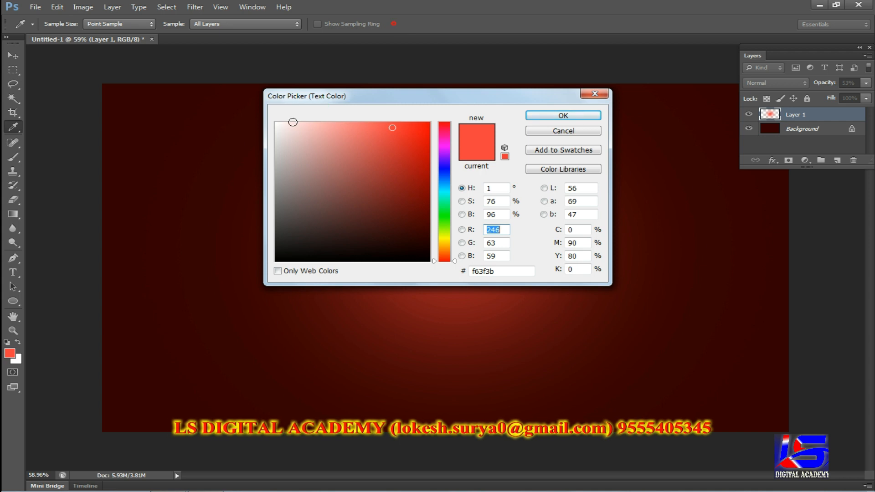
pyautogui.moveTo(277, 125); pyautogui.dragTo(267, 118)
pyautogui.click(541, 119)
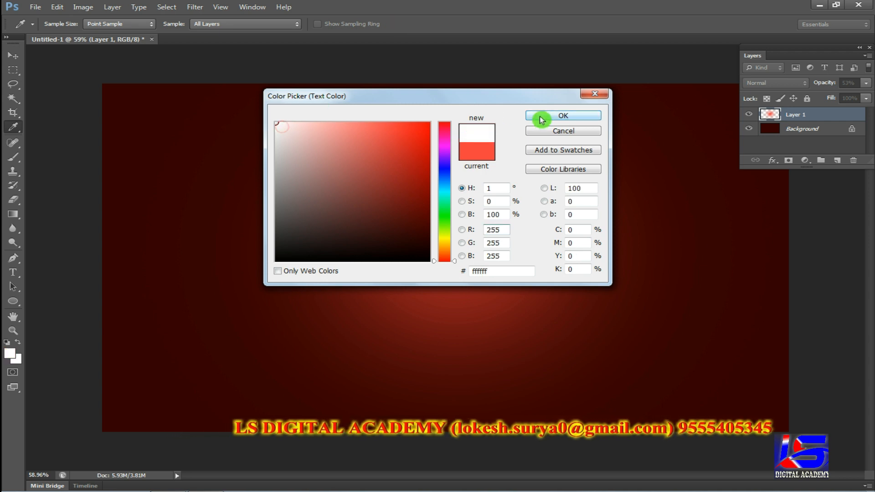
# - Add the text "2" at 12 pt on the left side of the canvas
pyautogui.click(171, 245)
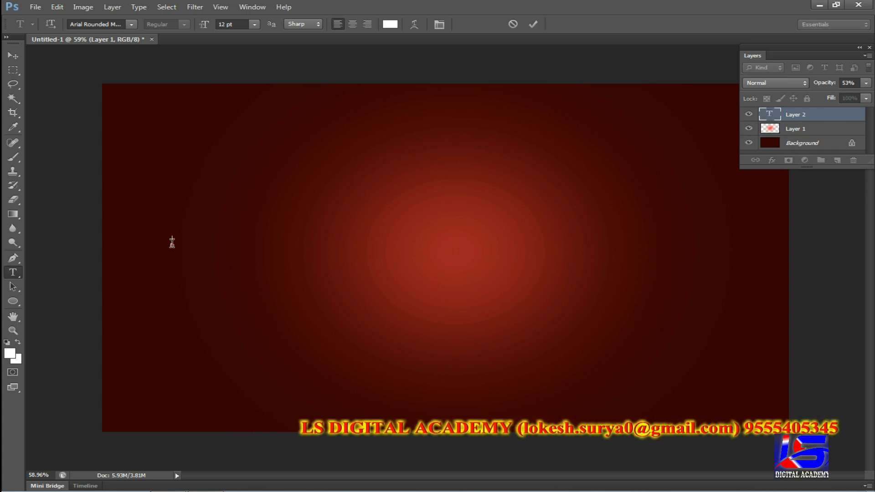
pyautogui.write('2')
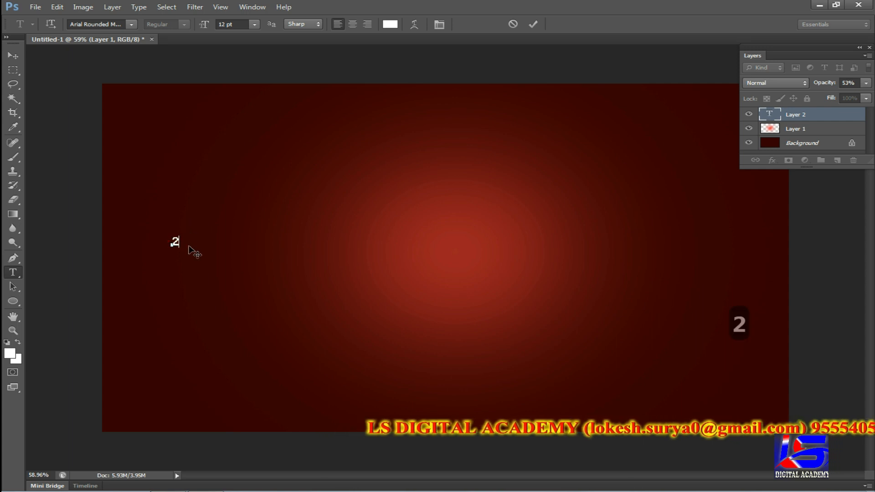
pyautogui.moveTo(180, 242); pyautogui.dragTo(171, 245)
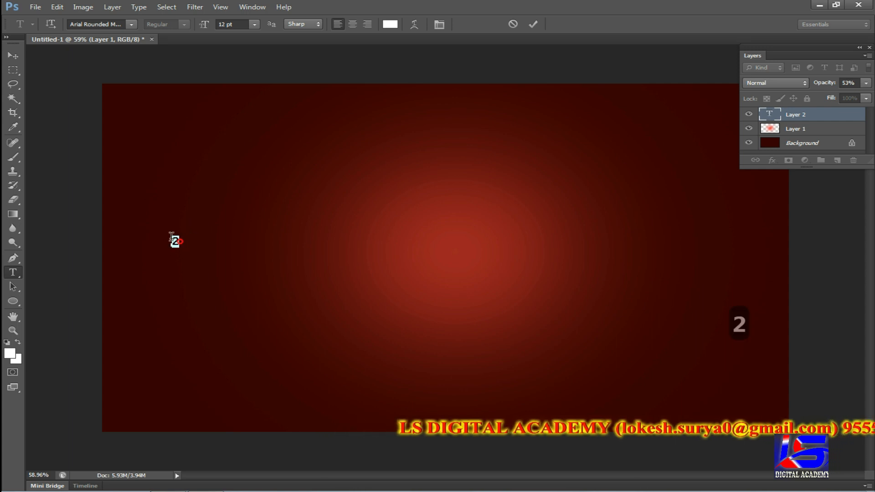
pyautogui.click(14, 61)
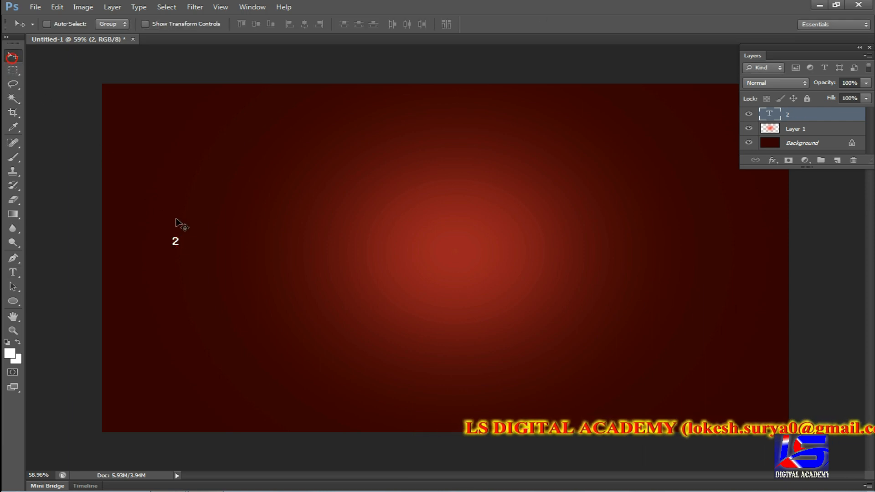
# - Enlarge the 2 proportionally to over a third of the canvas height and place it in the canvas's left third, vertically near the middle
pyautogui.hotkey('ctrl', 't')
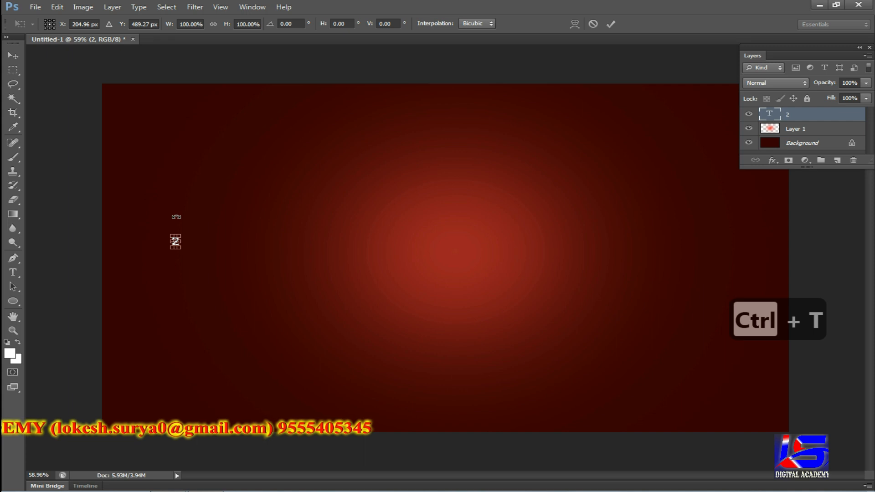
pyautogui.moveTo(181, 230); pyautogui.dragTo(243, 146)
pyautogui.press('Return')
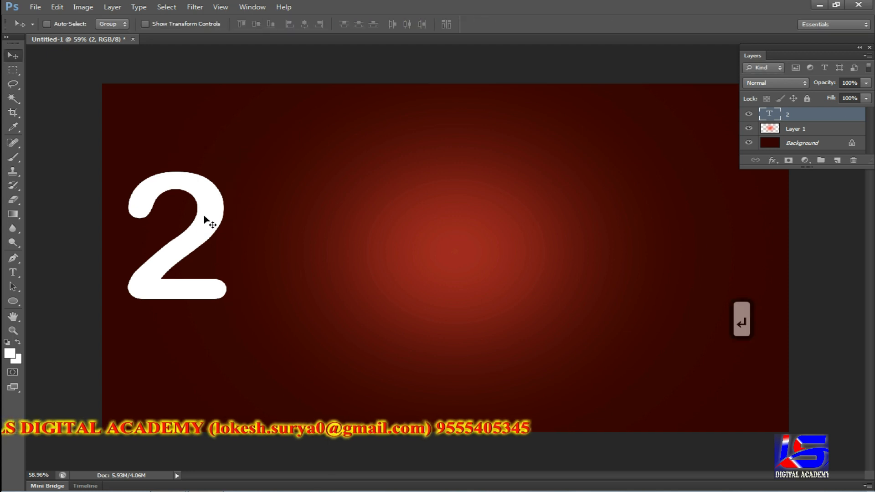
pyautogui.moveTo(203, 234); pyautogui.dragTo(211, 253)
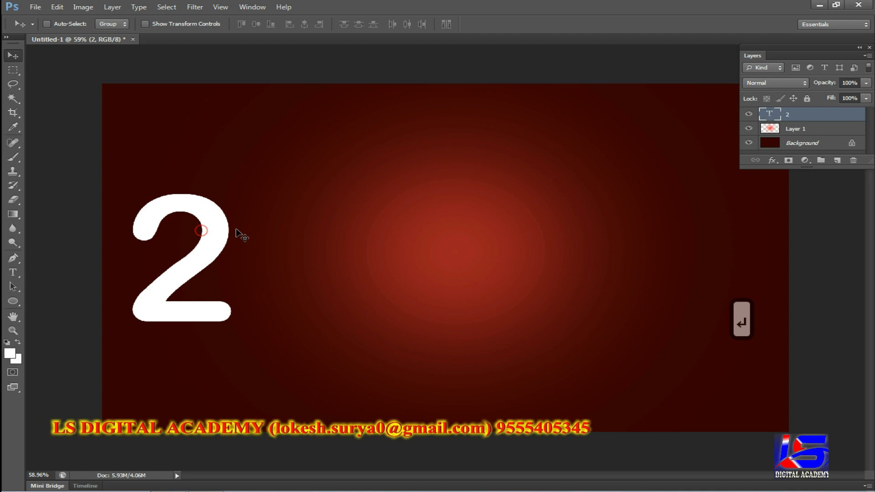
pyautogui.moveTo(221, 240); pyautogui.dragTo(266, 238)
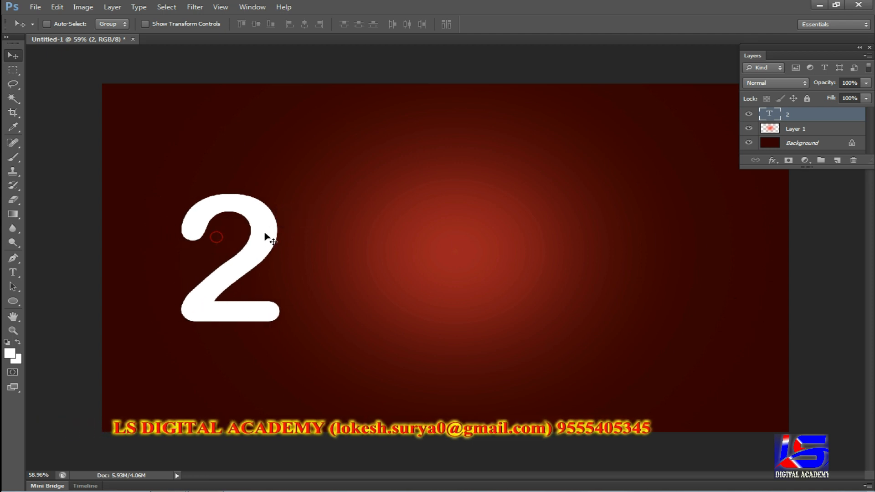
# - Scale the 2 proportionally about its centre to about 114% and nudge it slightly
pyautogui.hotkey('ctrl', 't')
pyautogui.moveTo(290, 165); pyautogui.dragTo(296, 157)
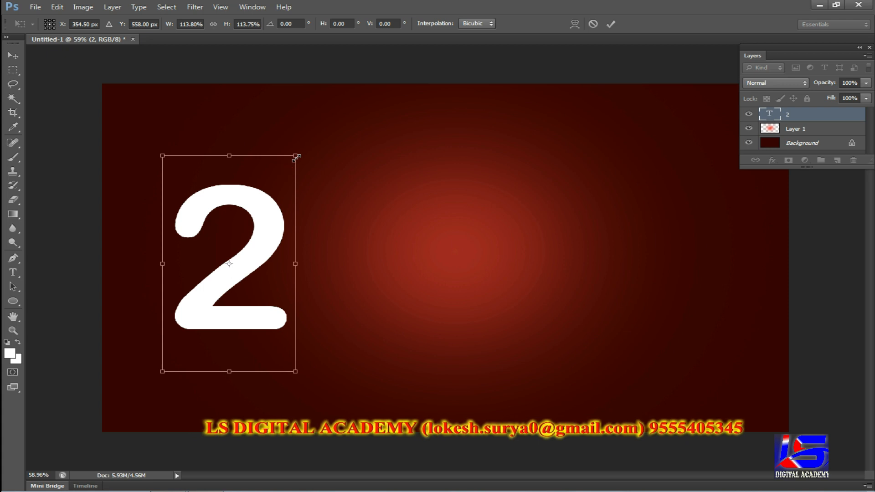
pyautogui.press('Return')
pyautogui.moveTo(265, 234); pyautogui.dragTo(267, 235)
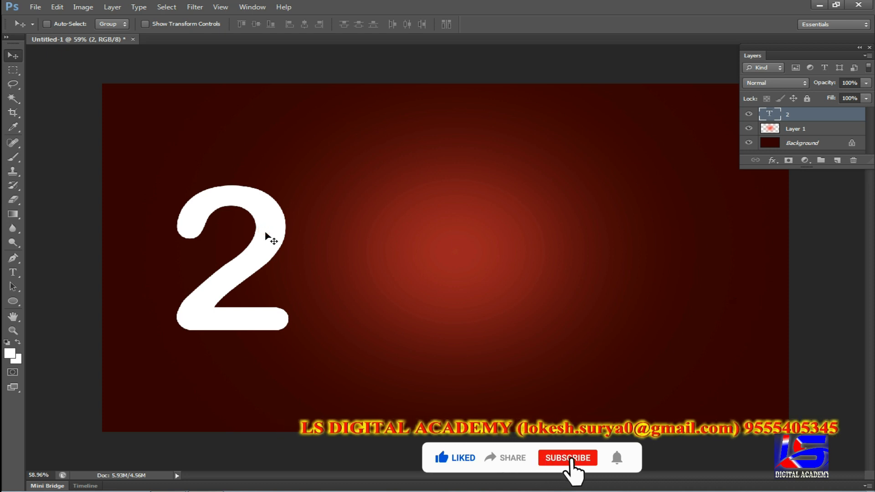
# - Duplicate the 2 layer three times and move the topmost copy to just right of the canvas centre
pyautogui.hotkey('ctrl', 'j')
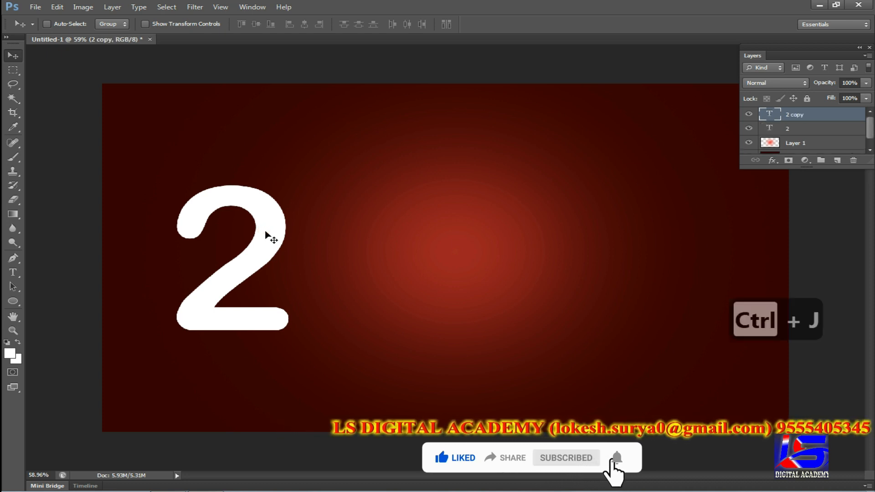
pyautogui.hotkey('ctrl', 'j')
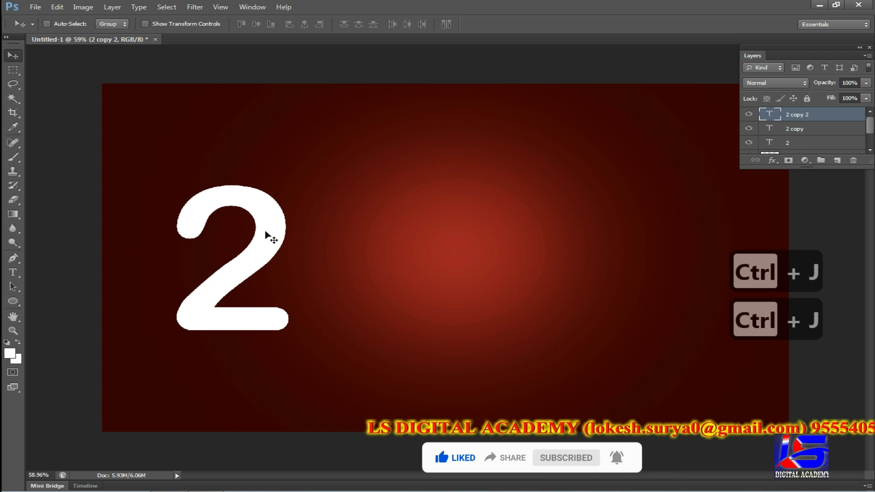
pyautogui.hotkey('ctrl', 'j')
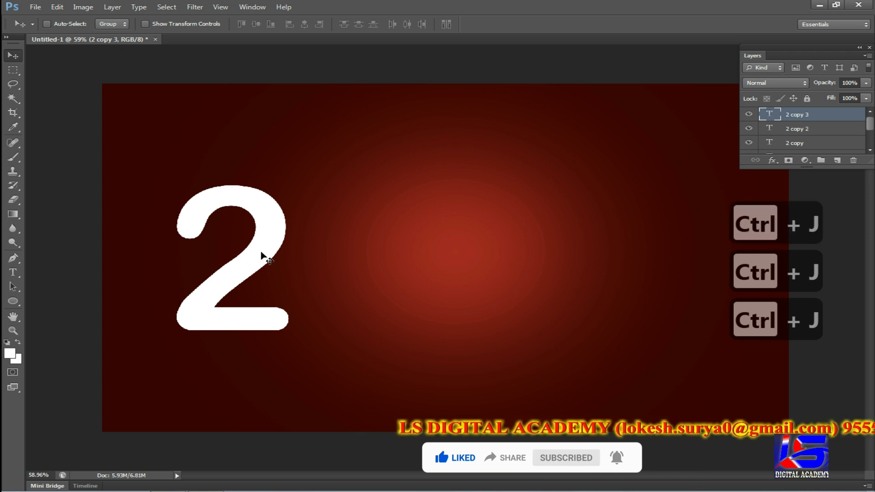
pyautogui.moveTo(263, 256); pyautogui.dragTo(540, 245)
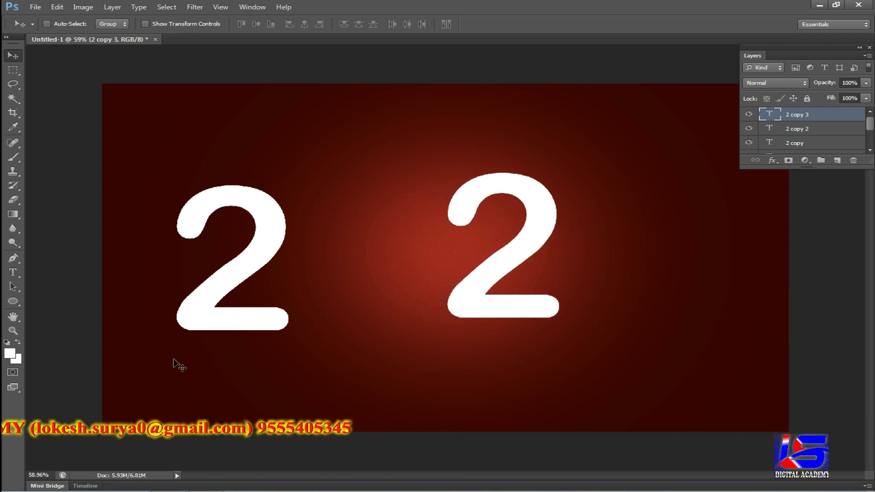
pyautogui.moveTo(256, 263)
pyautogui.mouseDown()
pyautogui.moveTo(493, 260)
pyautogui.moveTo(258, 265)
pyautogui.mouseUp()
# - Move the "2 copy 2" layer to the right side of the canvas, directly beside the middle digit
pyautogui.rightClick(265, 259)
pyautogui.click(264, 260)
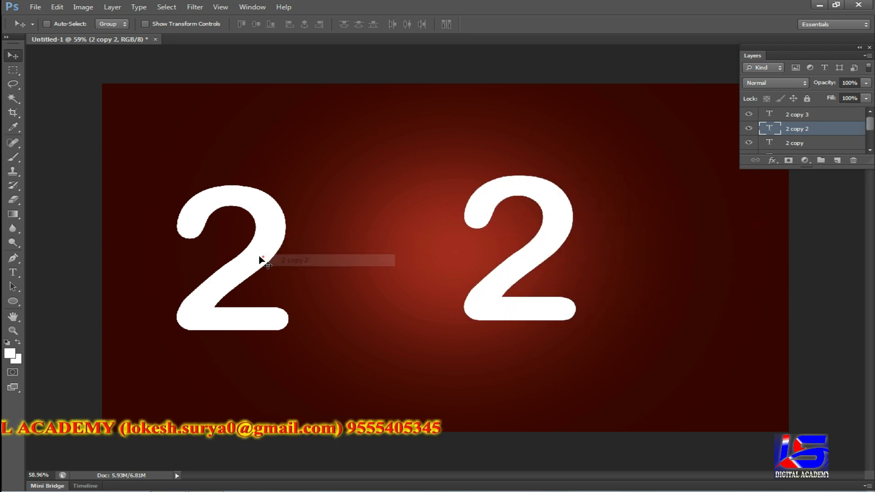
pyautogui.moveTo(546, 255); pyautogui.dragTo(686, 247)
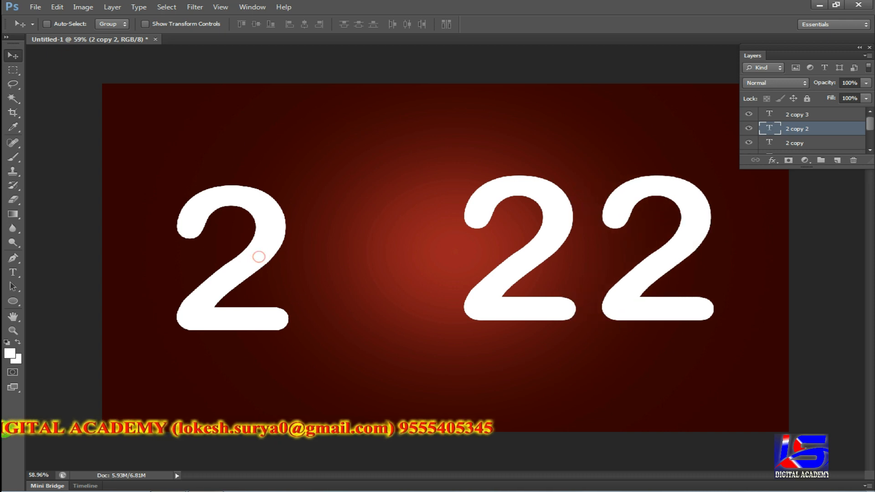
# - Delete the spare "2 copy" layer and lengthen the layer list to show every layer
pyautogui.click(792, 146)
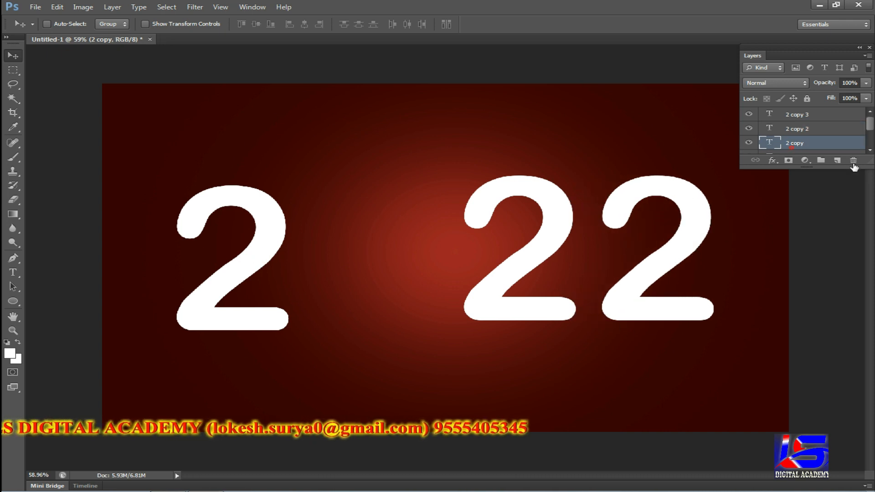
pyautogui.click(854, 163)
pyautogui.click(382, 190)
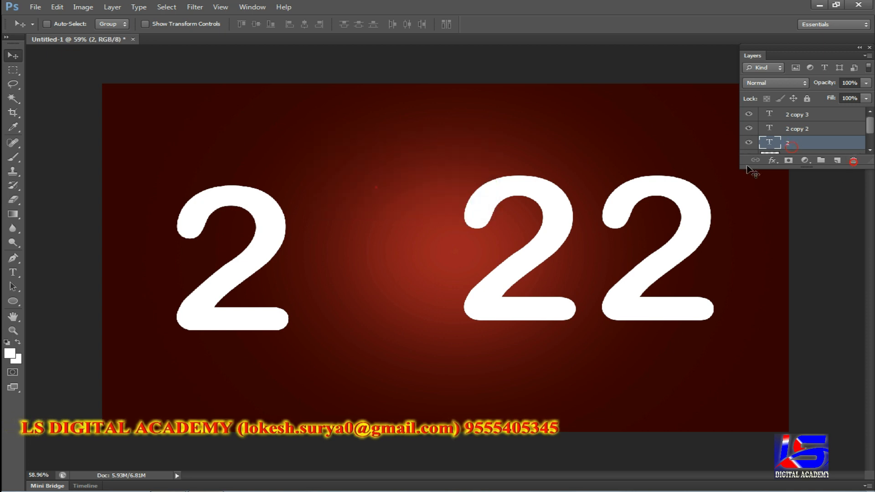
pyautogui.moveTo(788, 167); pyautogui.dragTo(787, 223)
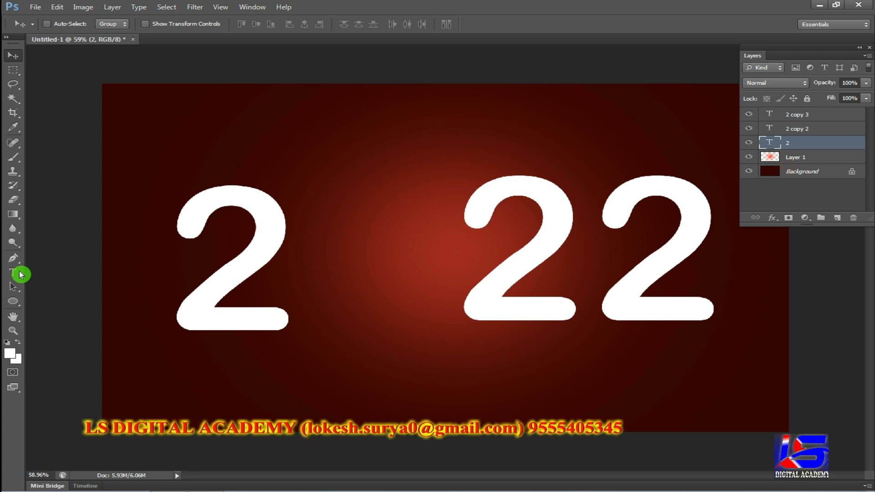
# - Nudge the rightmost 2 slightly up and left and replace its text with "1"
pyautogui.click(20, 273)
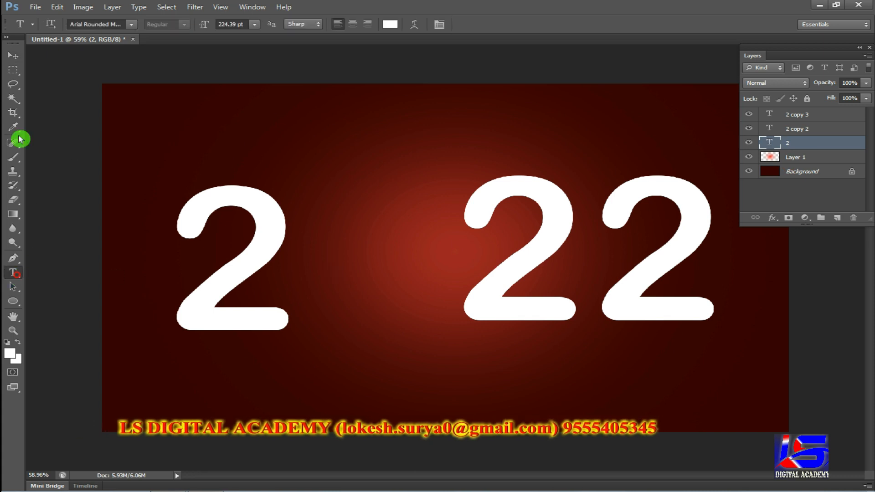
pyautogui.click(16, 58)
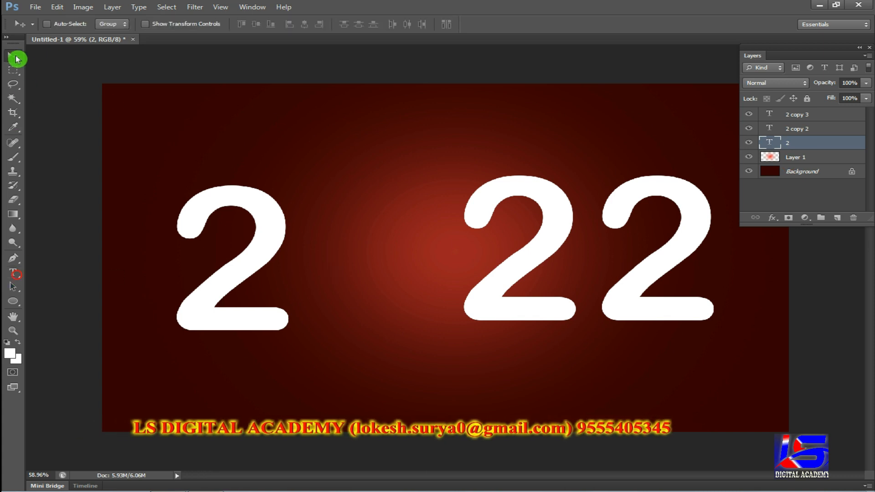
pyautogui.rightClick(624, 218)
pyautogui.click(625, 220)
pyautogui.moveTo(624, 217); pyautogui.dragTo(619, 212)
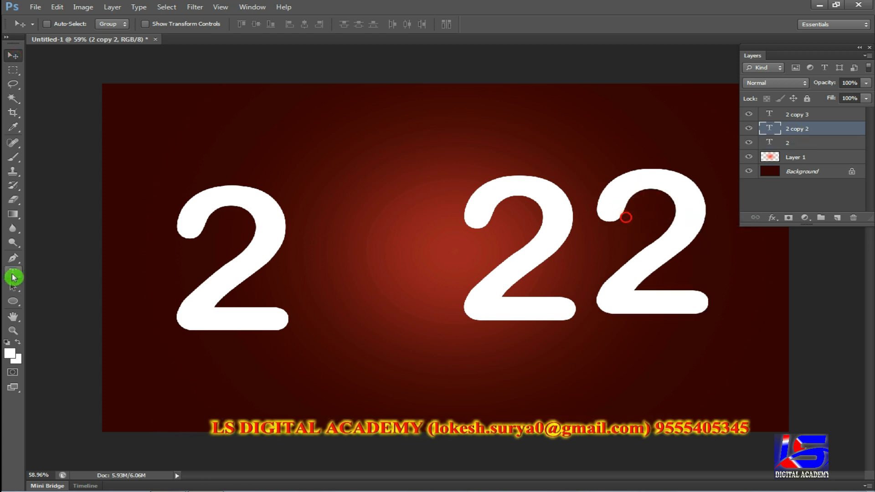
pyautogui.click(12, 274)
pyautogui.doubleClick(651, 277)
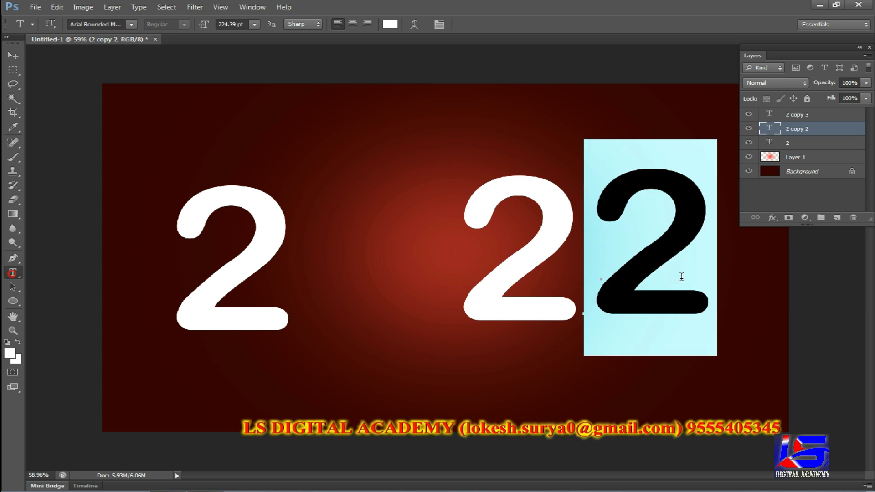
pyautogui.write('1')
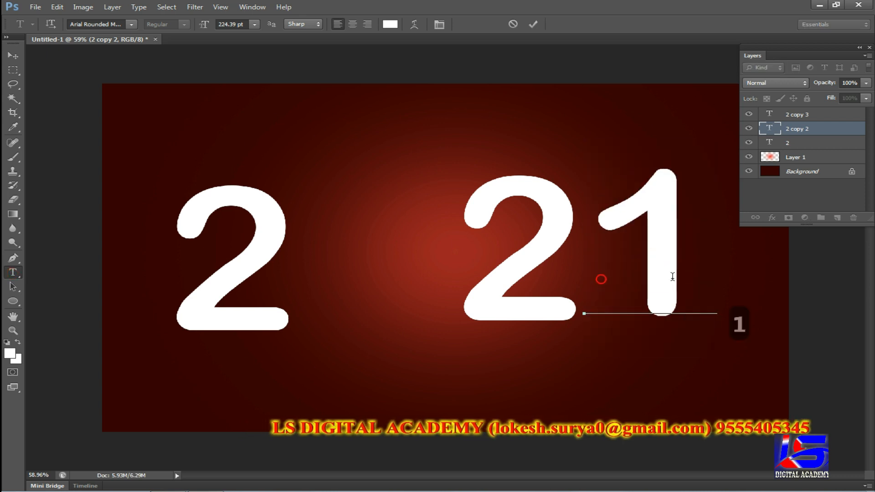
pyautogui.click(15, 59)
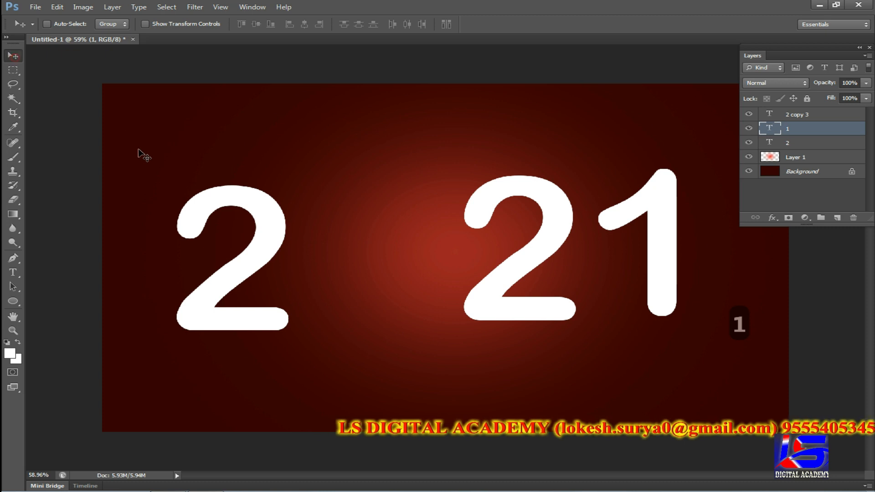
# - Add a Gradient Overlay to the leftmost 2 using the gold "ok" gradient preset
pyautogui.rightClick(254, 216)
pyautogui.click(255, 213)
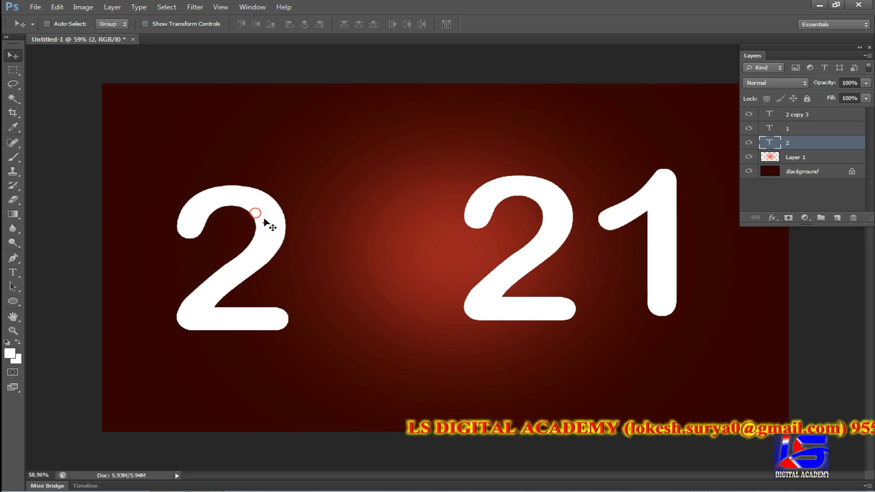
pyautogui.click(263, 223)
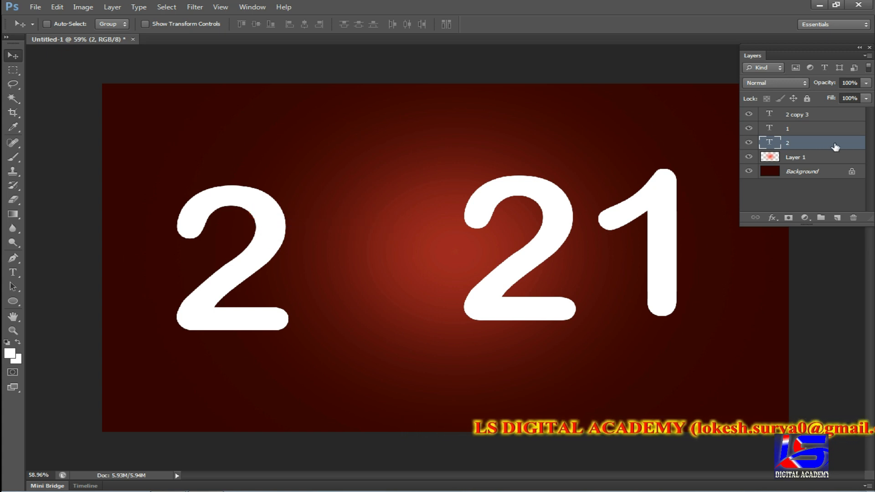
pyautogui.click(770, 218)
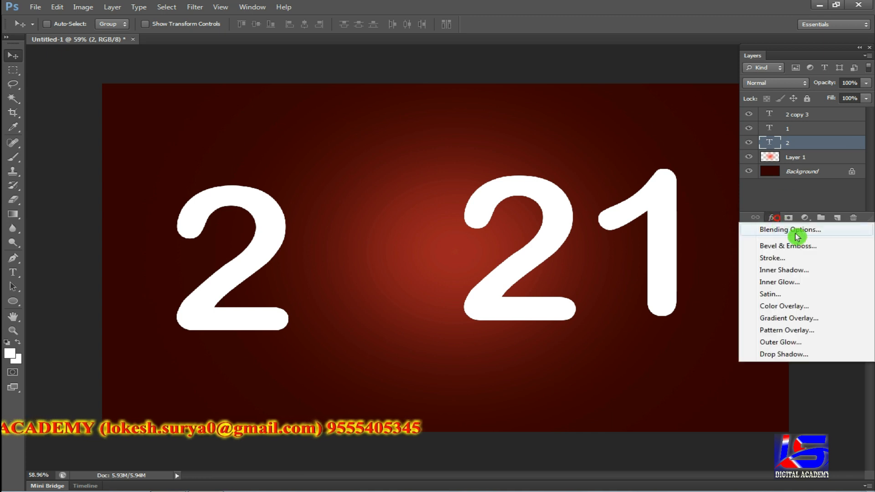
pyautogui.click(832, 230)
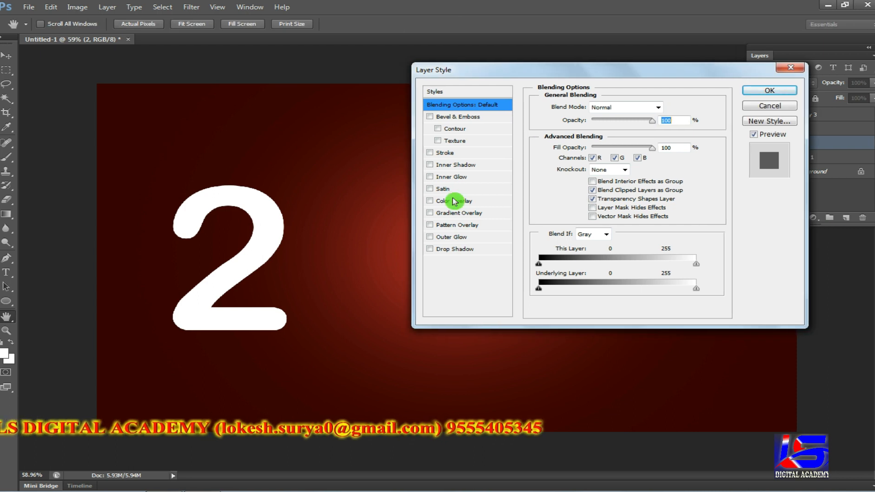
pyautogui.click(473, 217)
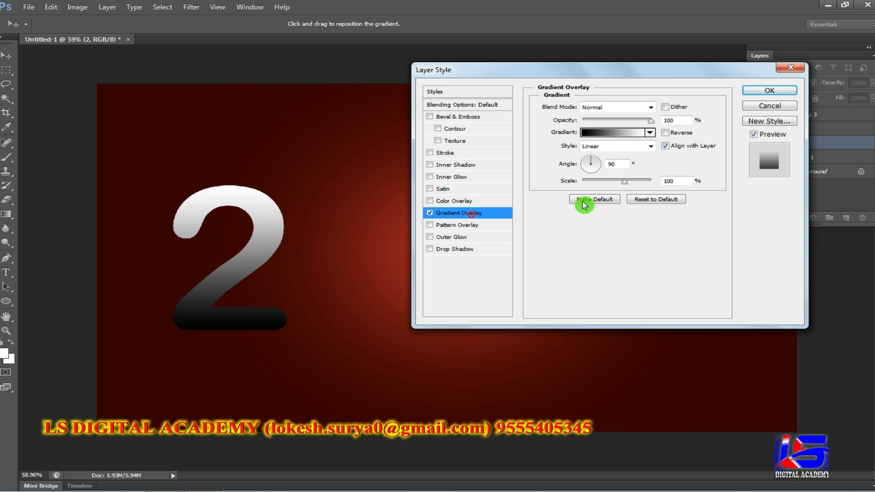
pyautogui.click(652, 135)
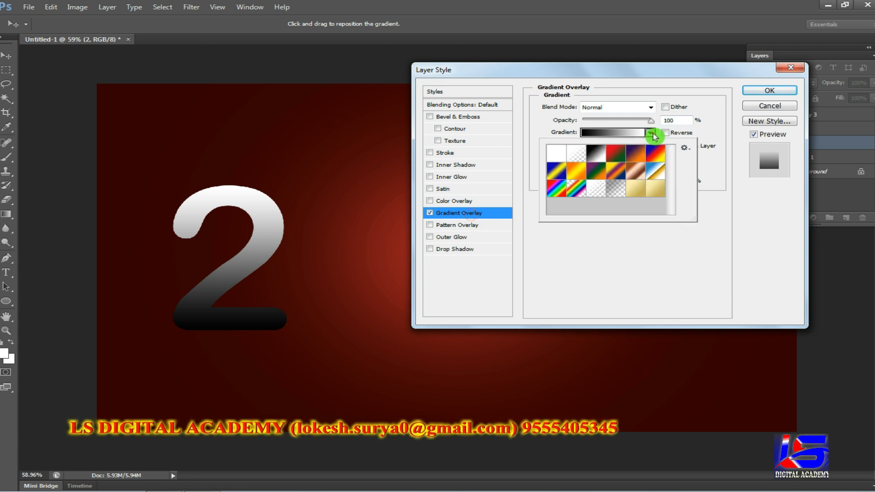
pyautogui.click(656, 195)
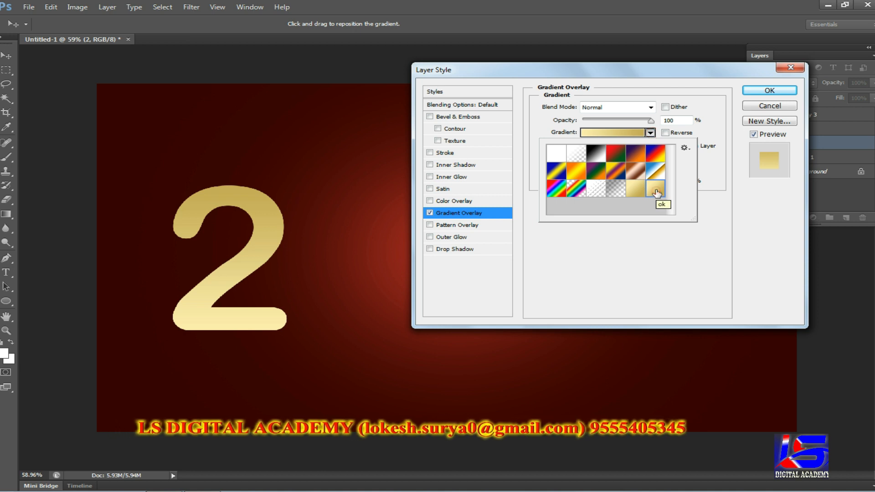
pyautogui.click(716, 182)
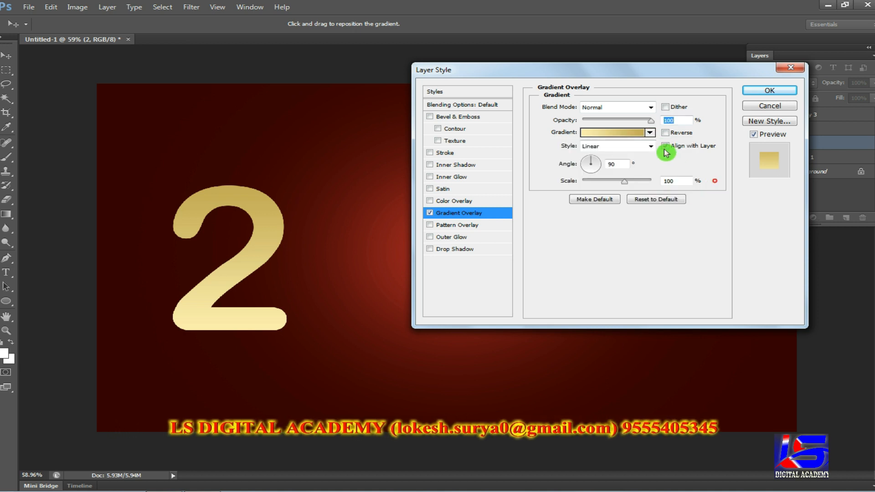
# - Set the gradient overlay to Reflected style with a 149% scale and a 45° angle
pyautogui.click(654, 146)
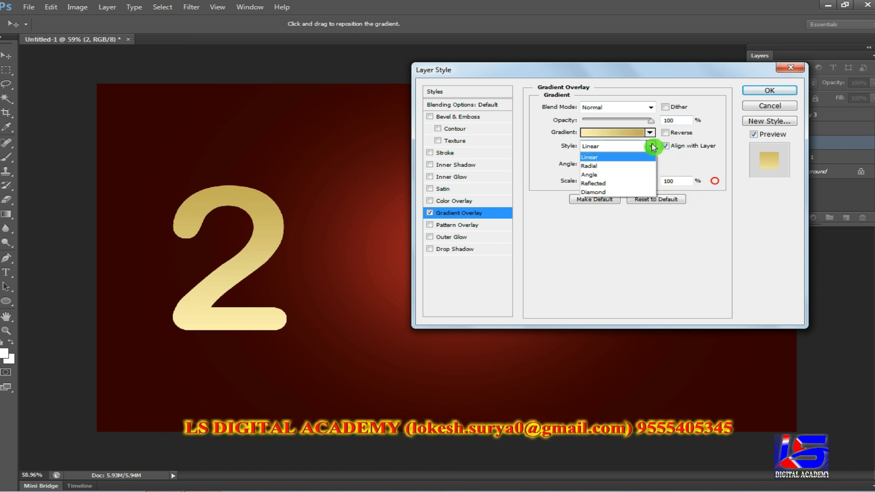
pyautogui.click(630, 183)
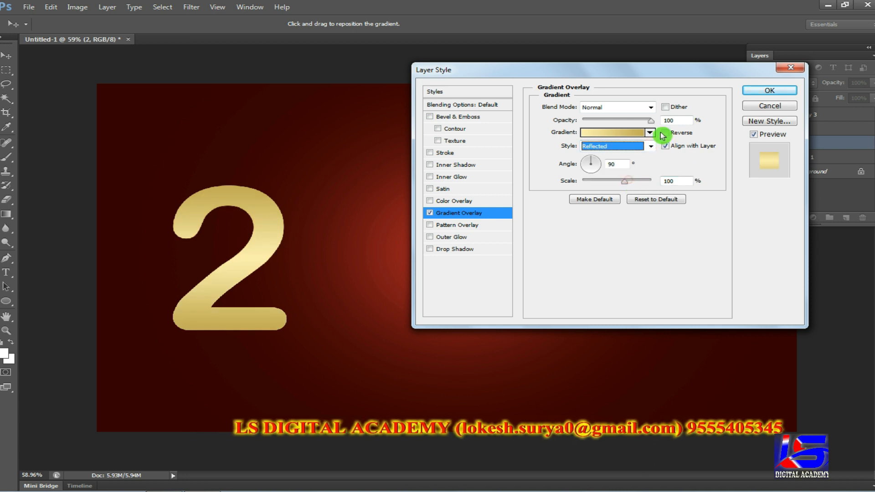
pyautogui.moveTo(626, 183); pyautogui.dragTo(641, 183)
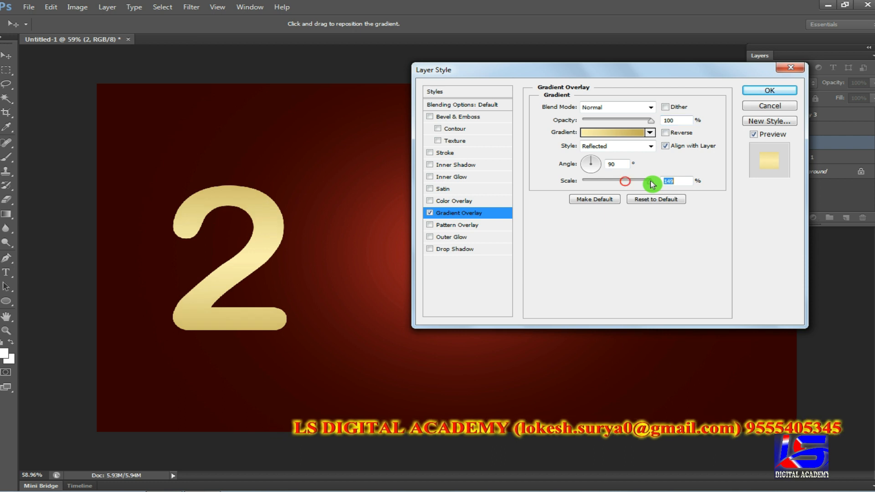
pyautogui.moveTo(600, 162); pyautogui.dragTo(599, 162)
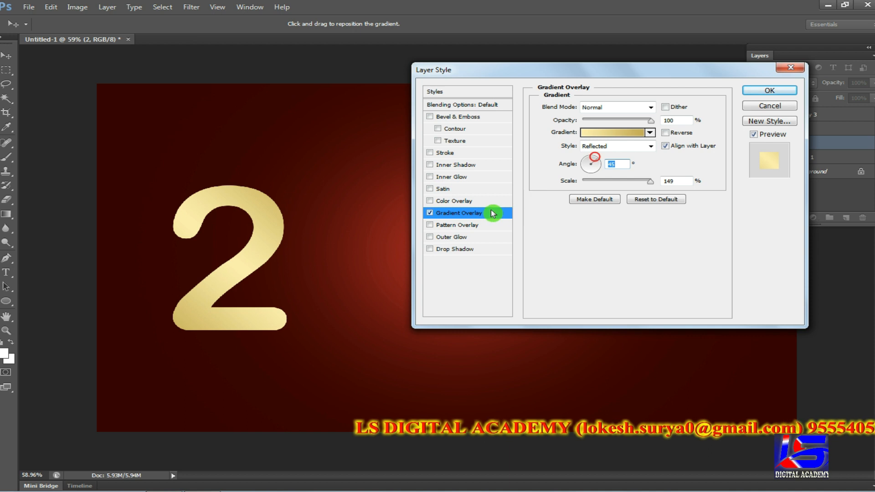
# - Add a smooth Inner Bevel to the leftmost 2 with 100% depth, 5 px size and 4 px soften
pyautogui.click(473, 120)
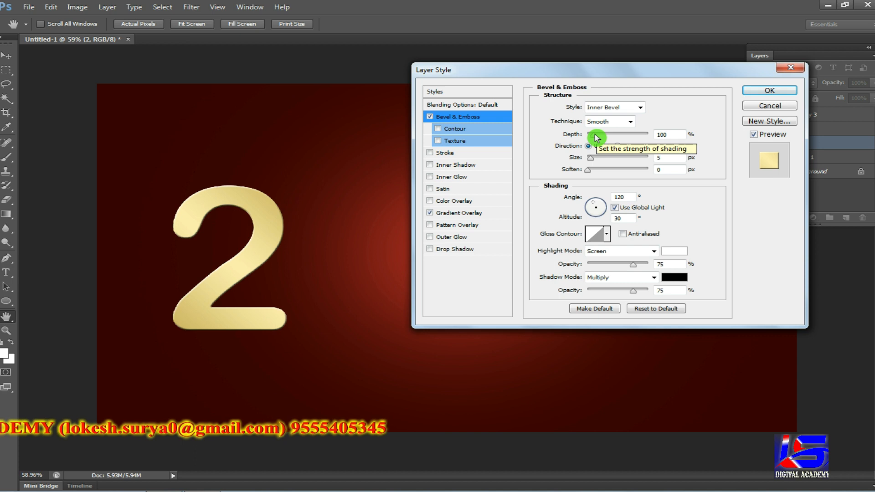
pyautogui.moveTo(594, 135); pyautogui.dragTo(596, 161)
pyautogui.click(595, 160)
pyautogui.click(600, 175)
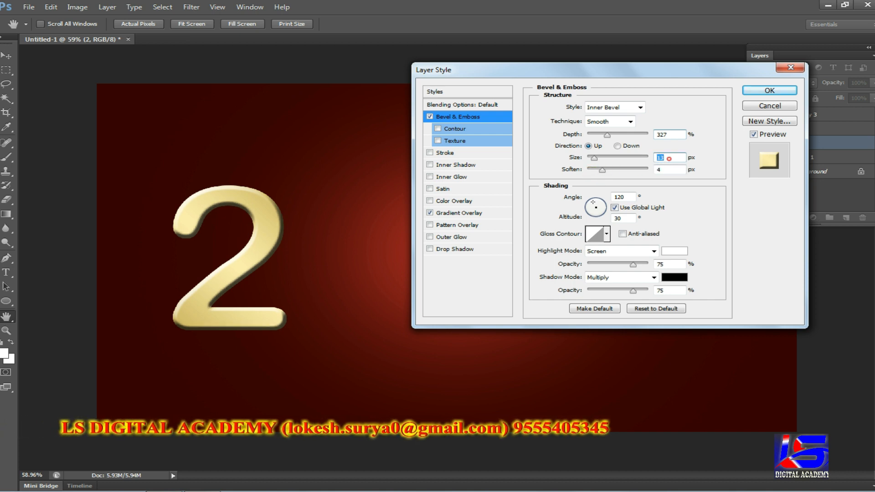
pyautogui.write('5')
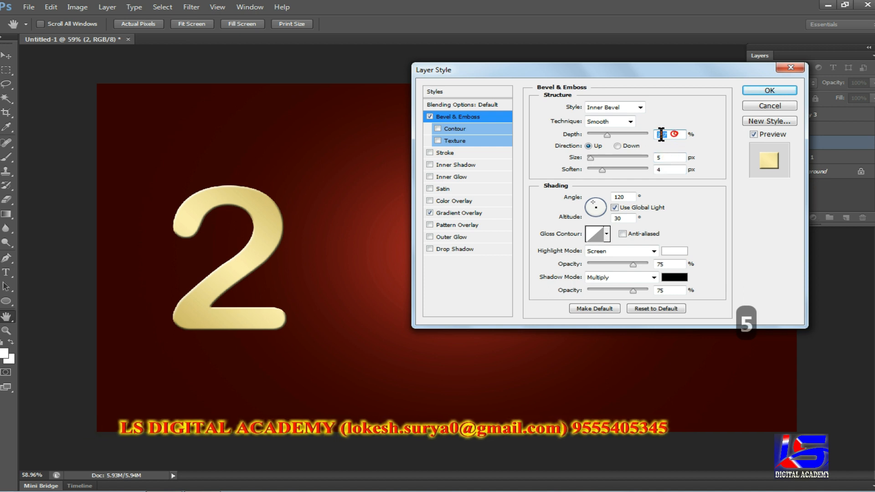
pyautogui.write('100')
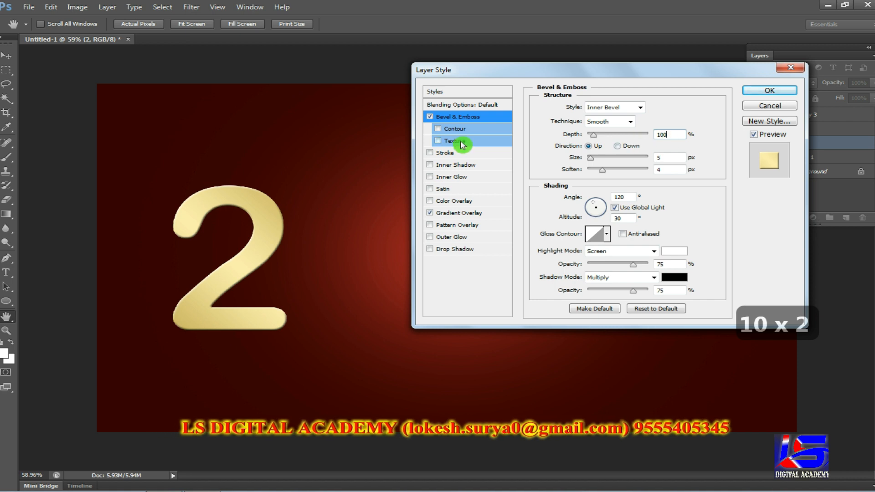
# - Enable the bevel's Contour option and choose the Cone - Inverted contour
pyautogui.click(490, 131)
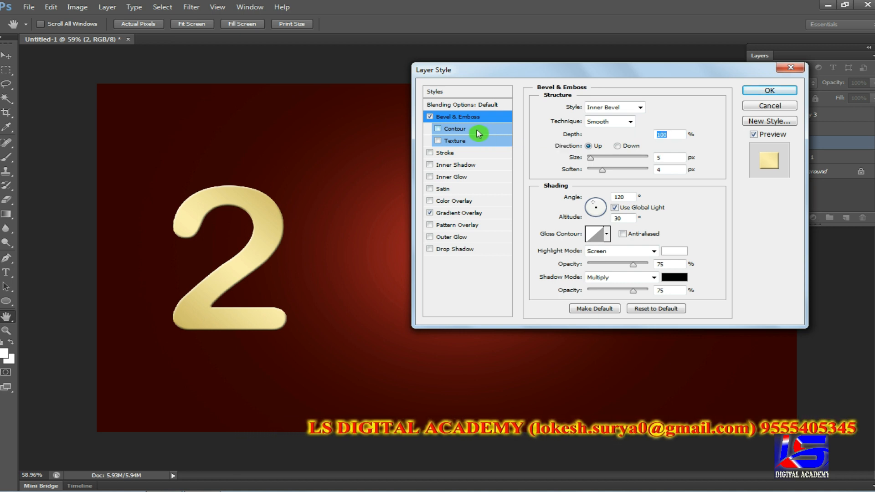
pyautogui.click(586, 110)
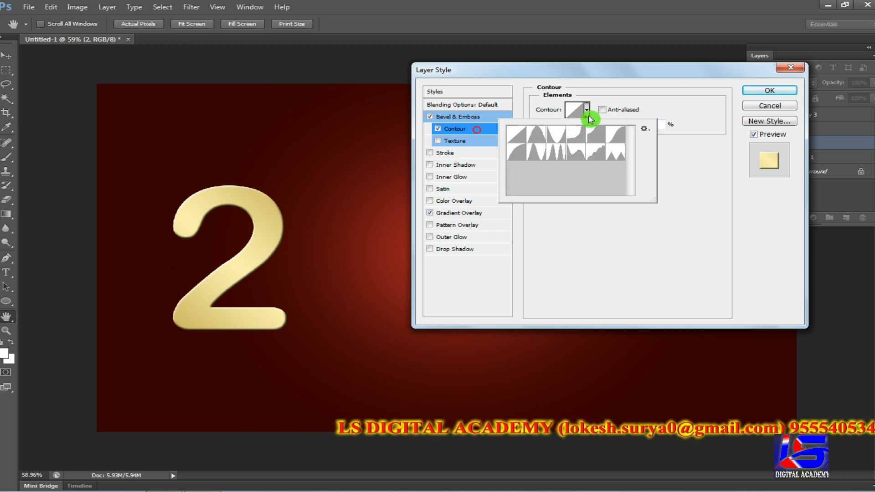
pyautogui.click(556, 136)
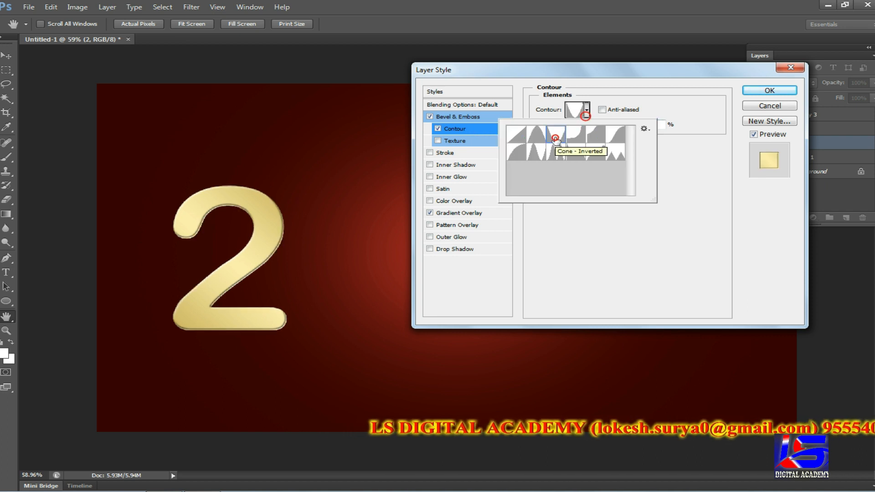
pyautogui.click(556, 138)
pyautogui.click(480, 140)
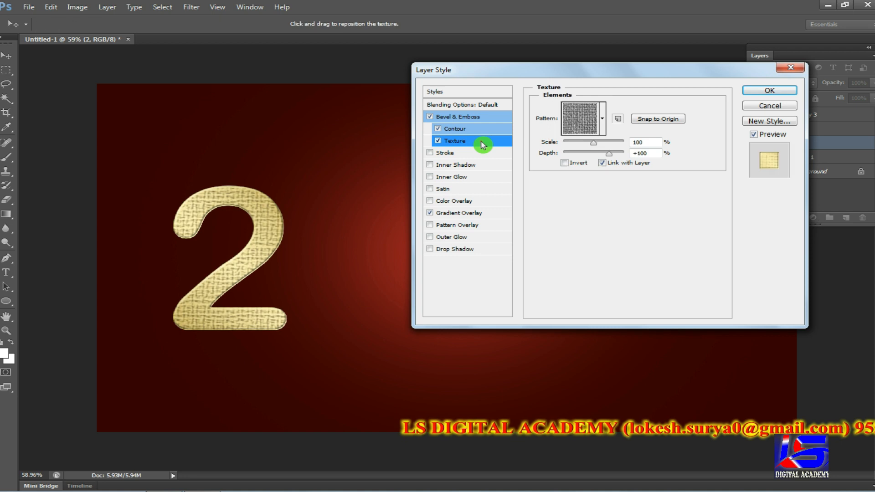
pyautogui.click(602, 123)
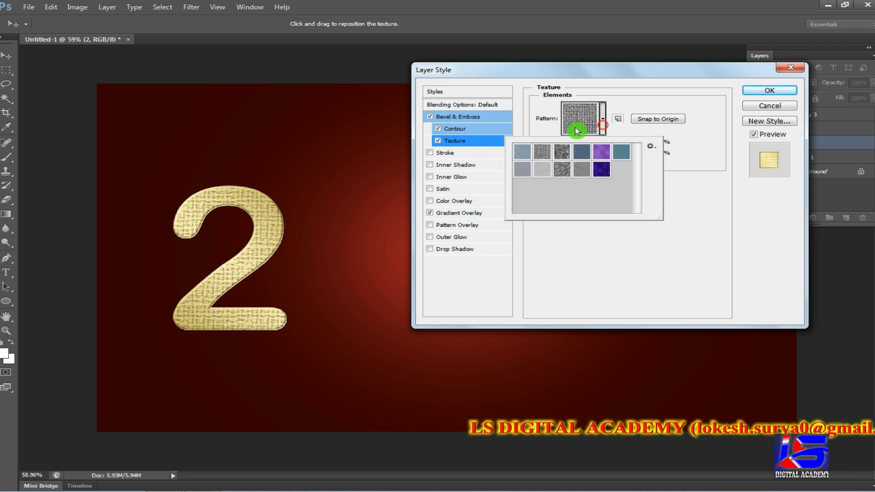
pyautogui.click(470, 144)
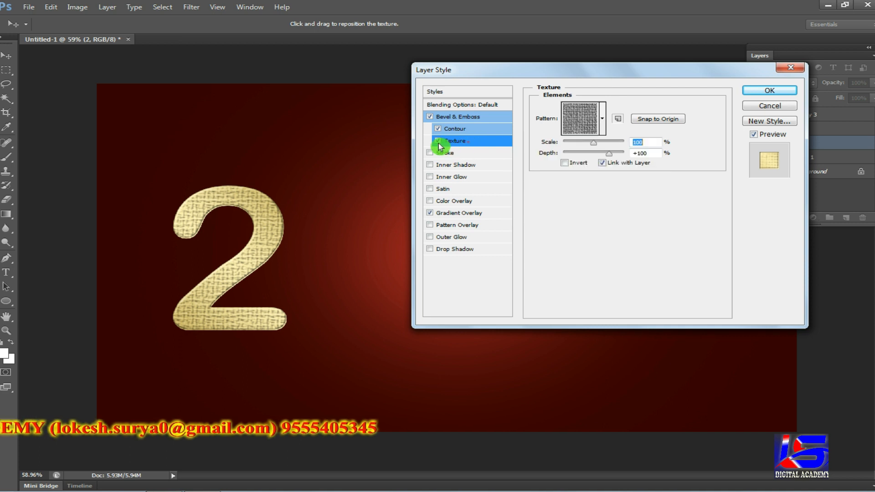
pyautogui.click(438, 142)
# - Apply the bevel and gradient effects to the leftmost 2 and copy its layer style
pyautogui.click(467, 130)
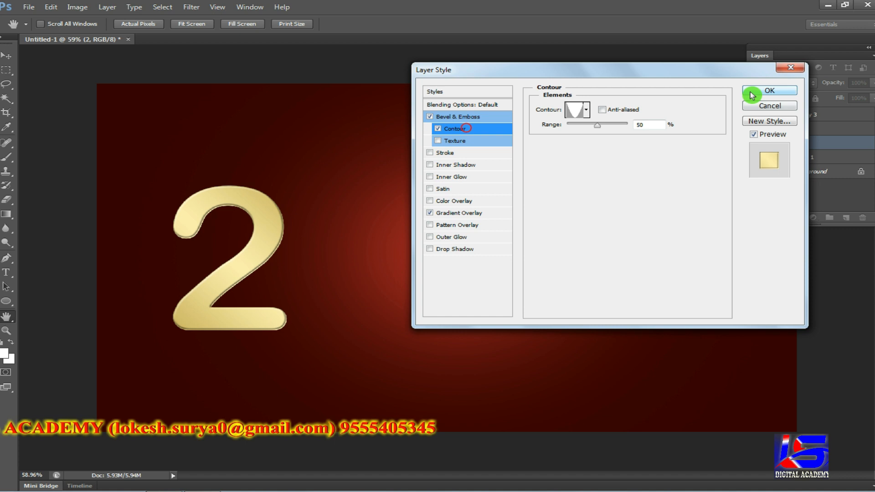
pyautogui.click(769, 91)
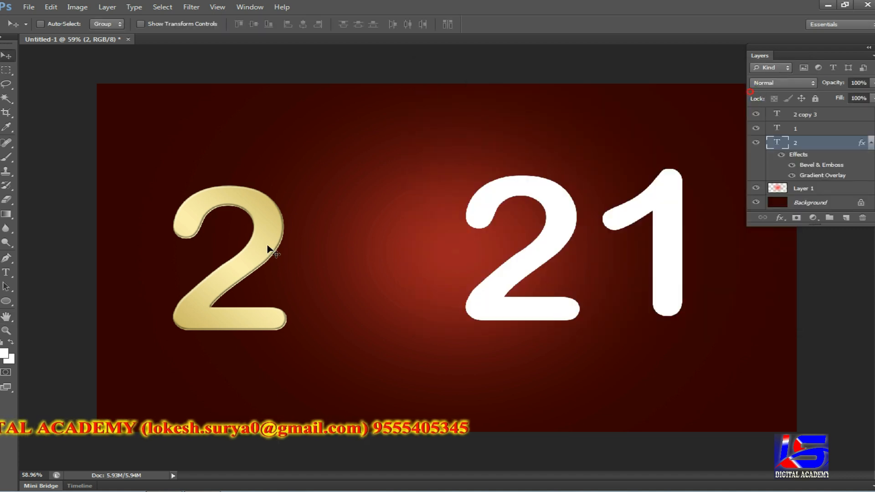
pyautogui.rightClick(844, 149)
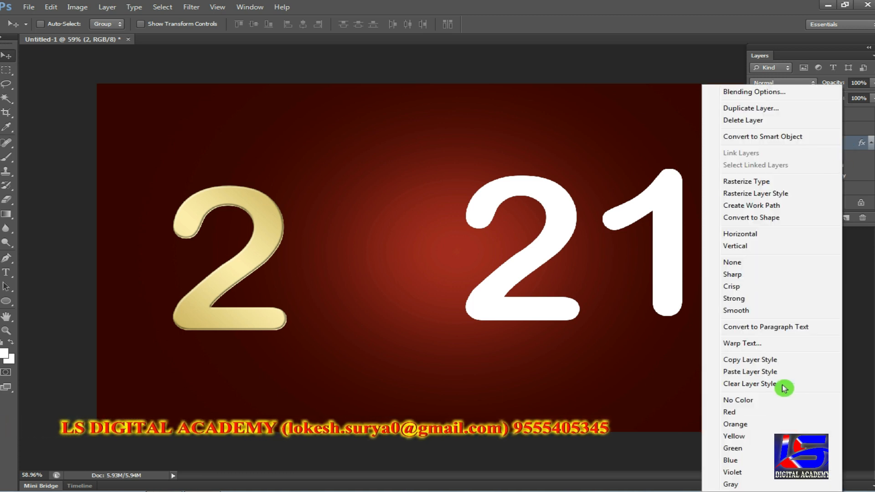
pyautogui.click(801, 360)
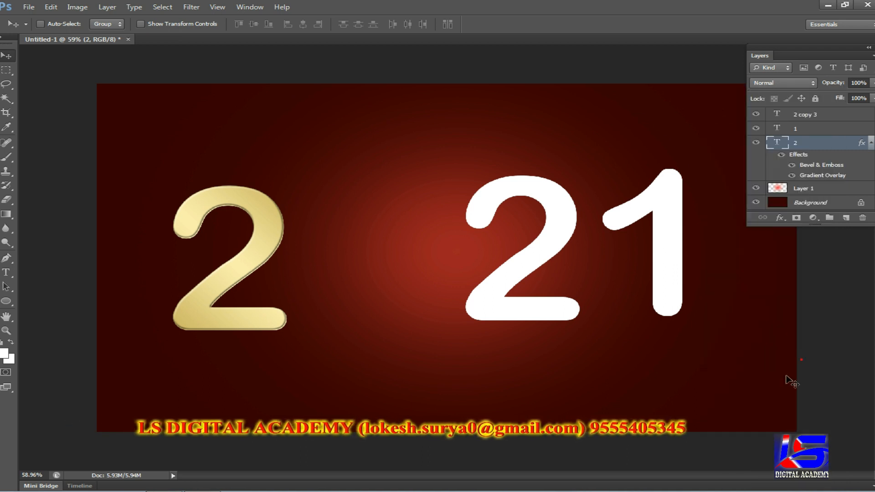
# - Paste the copied layer style onto the "2 copy 3" and "1" layers
pyautogui.click(834, 118)
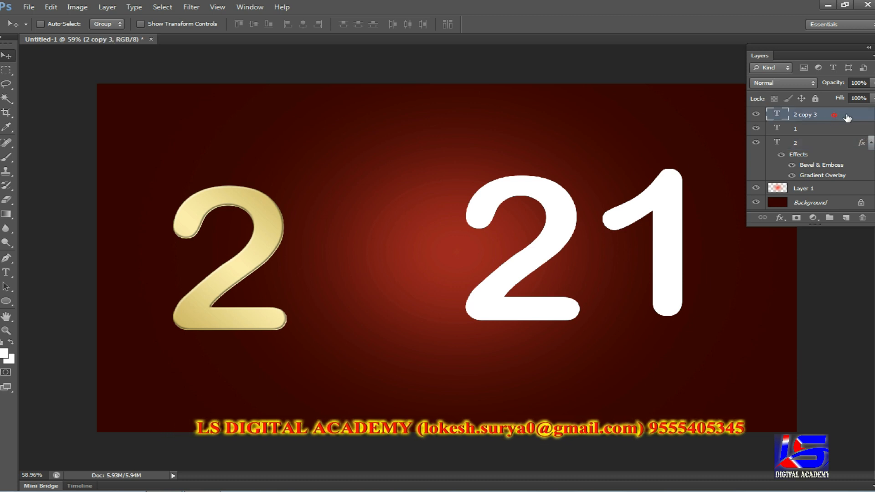
pyautogui.rightClick(849, 118)
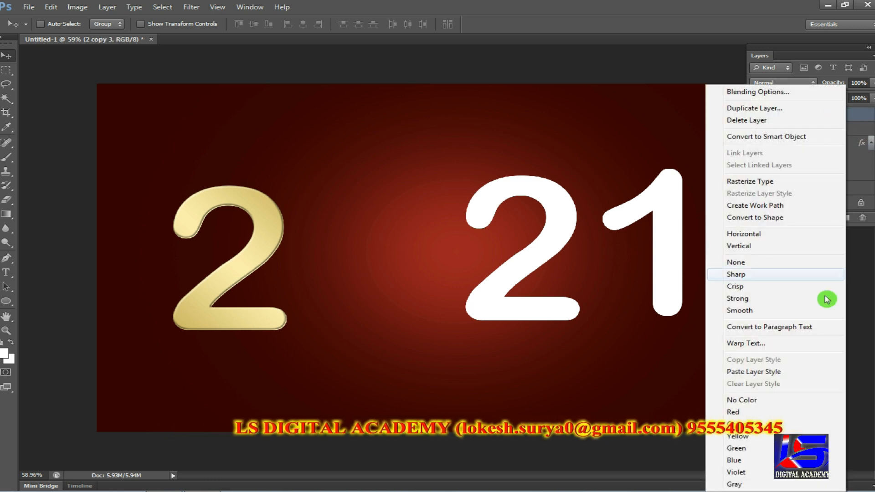
pyautogui.click(803, 373)
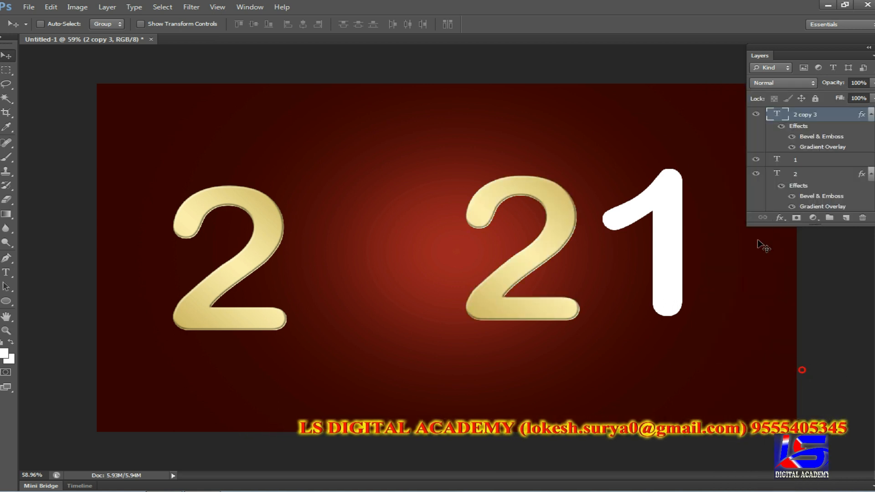
pyautogui.click(823, 163)
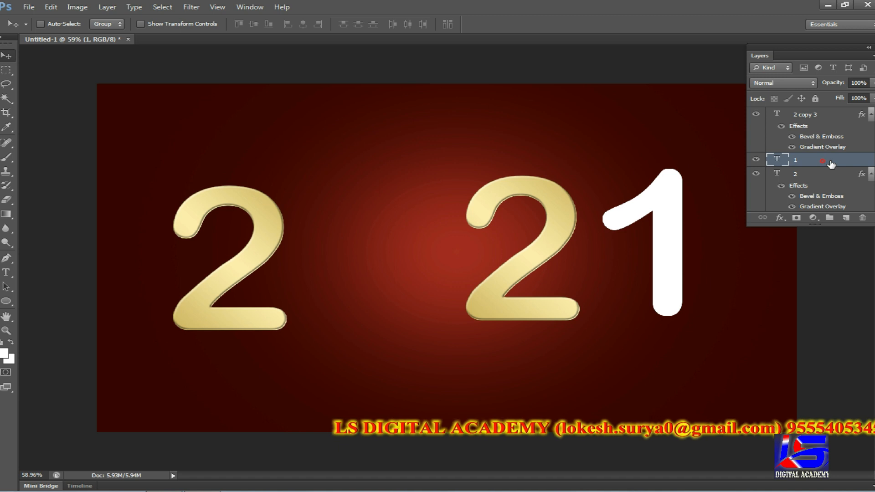
pyautogui.rightClick(822, 161)
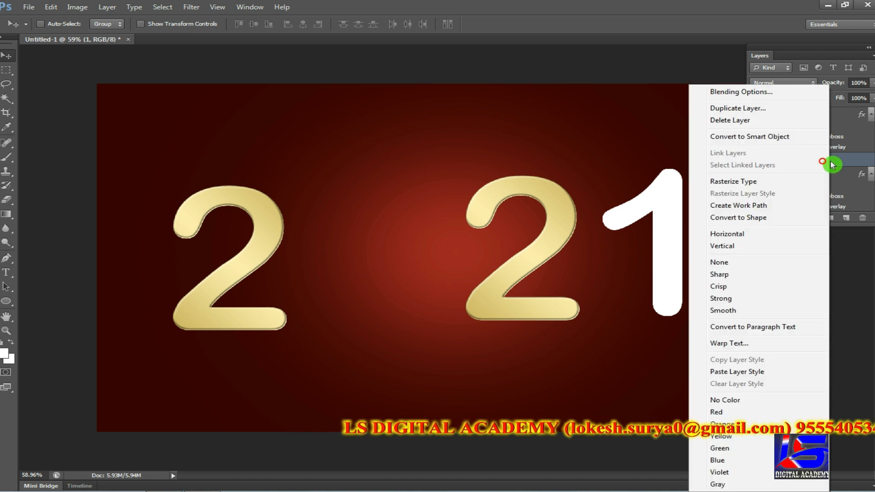
pyautogui.click(789, 374)
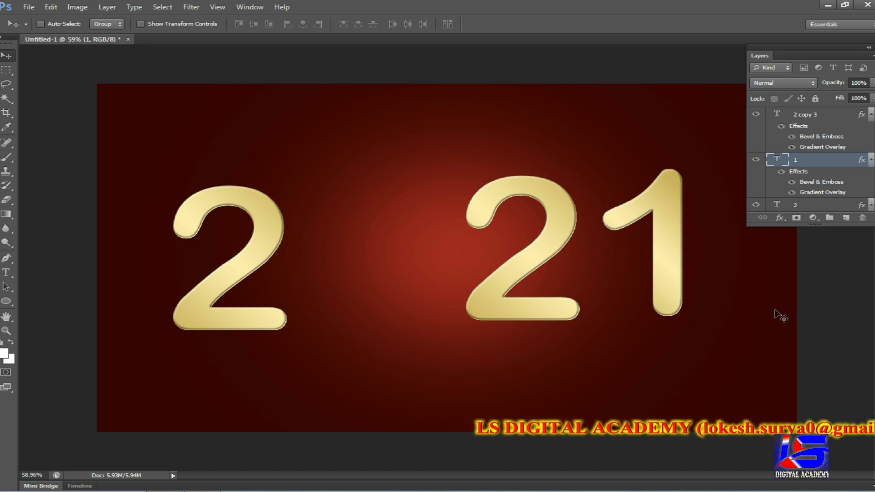
# - Draw an unfilled ellipse about 405 by 391 px between the two 2 digits with the Ellipse Tool in Shape mode
pyautogui.click(13, 308)
pyautogui.moveTo(13, 307)
pyautogui.mouseDown()
pyautogui.moveTo(87, 316)
pyautogui.moveTo(86, 324)
pyautogui.mouseUp()
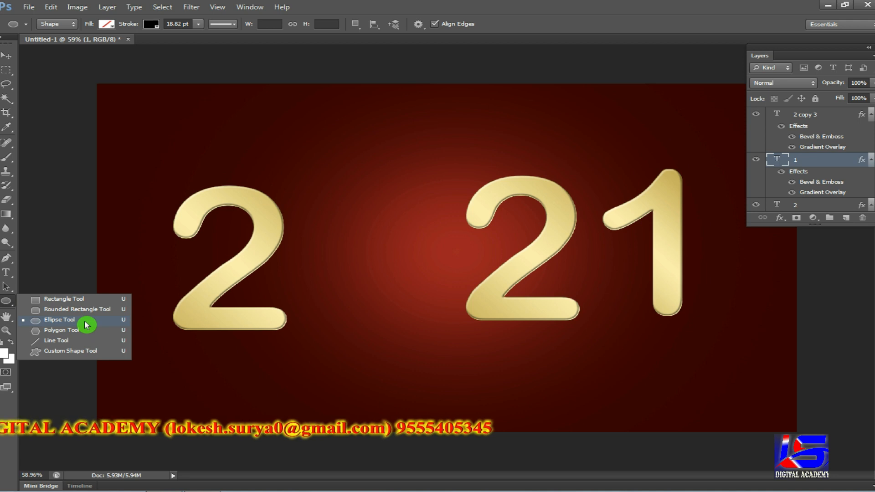
pyautogui.click(86, 325)
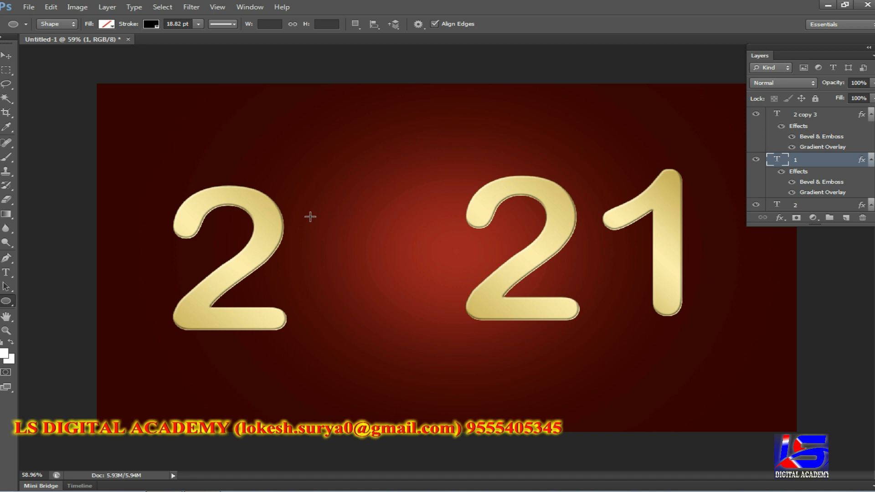
pyautogui.moveTo(306, 216); pyautogui.dragTo(451, 340)
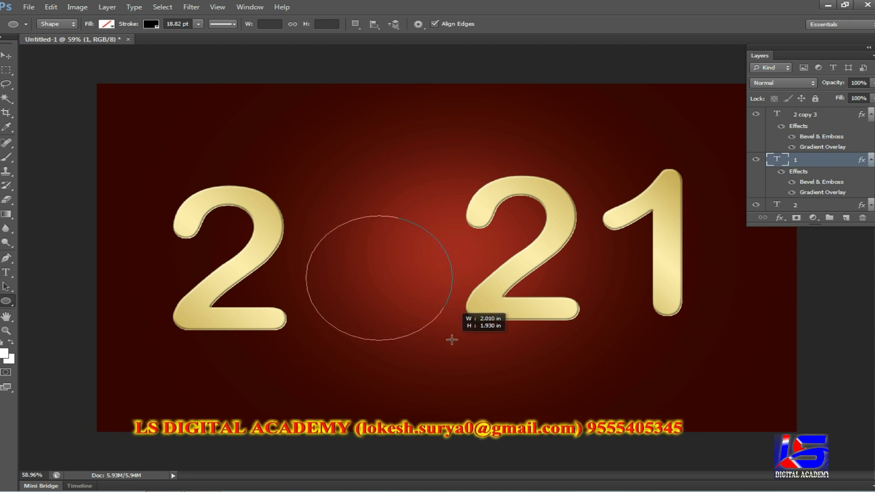
pyautogui.moveTo(452, 340); pyautogui.dragTo(453, 342)
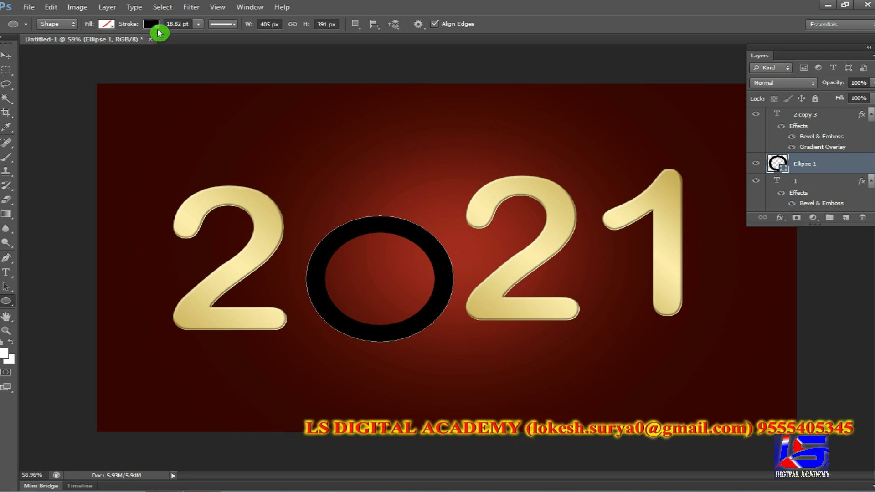
# - Change the new ellipse's stroke colour to white
pyautogui.click(158, 30)
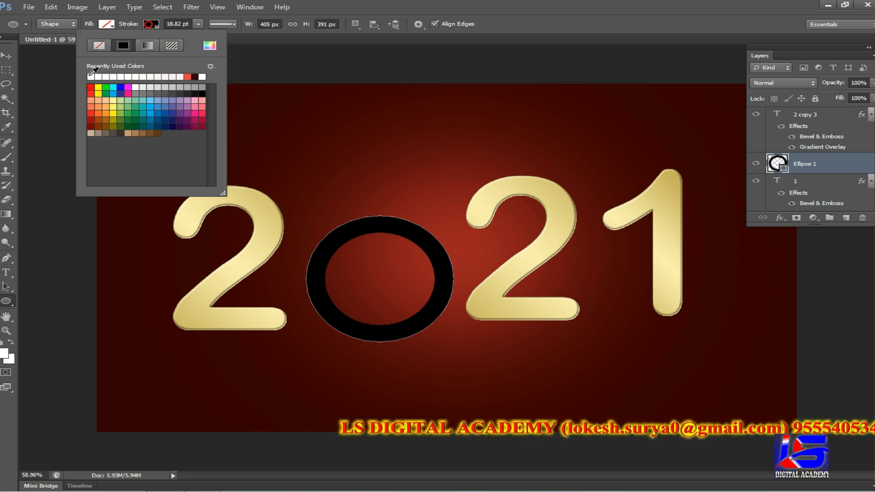
pyautogui.click(91, 76)
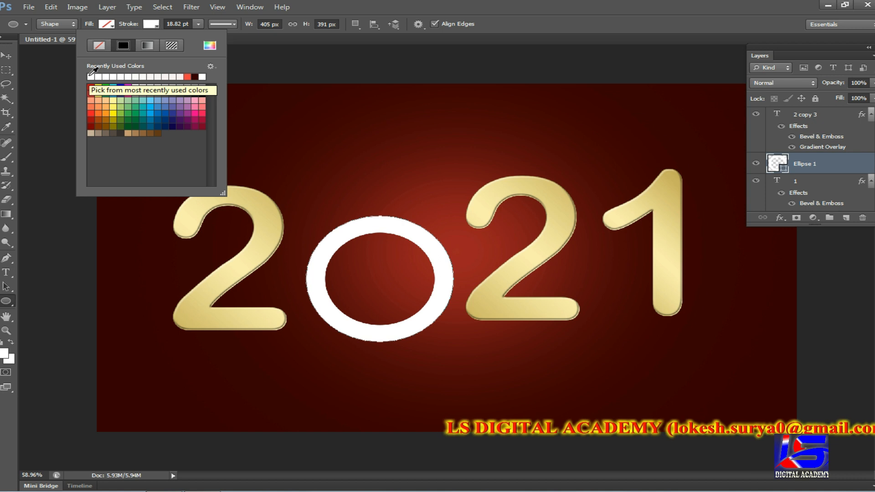
pyautogui.click(7, 55)
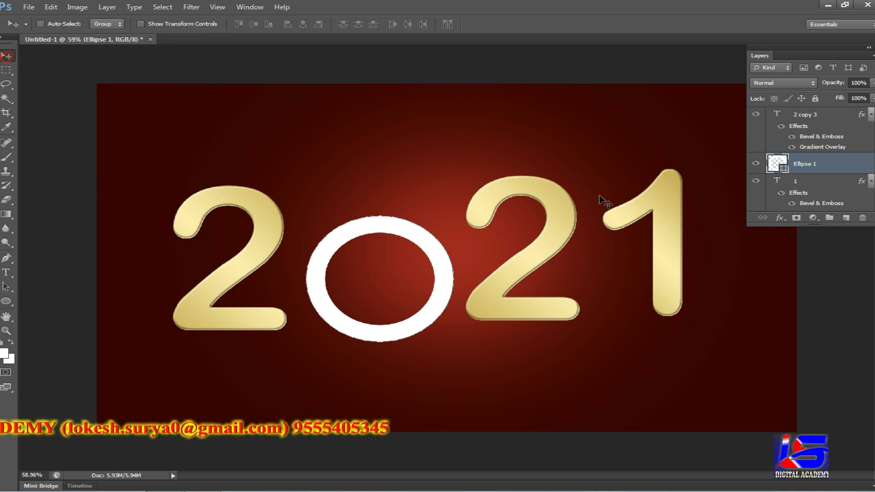
# - Duplicate the white ellipse and scale the copy up proportionally from its centre to about 115%
pyautogui.hotkey('ctrl', 'j')
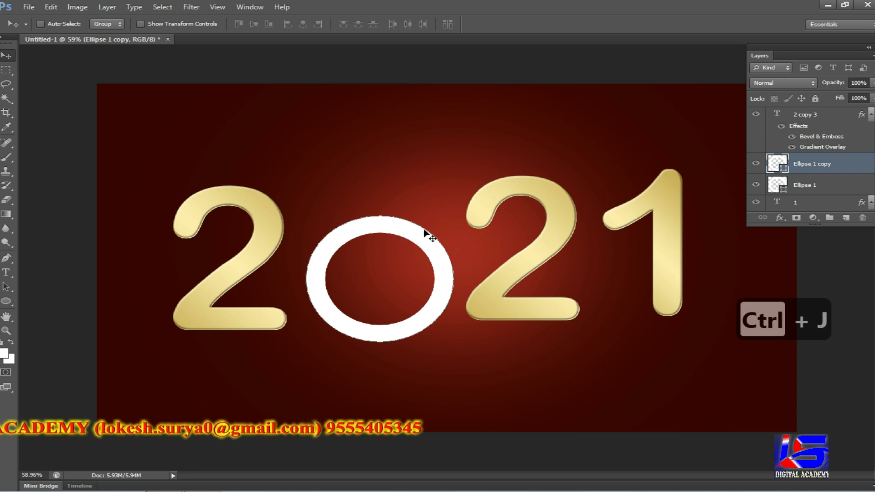
pyautogui.hotkey('ctrl', 't')
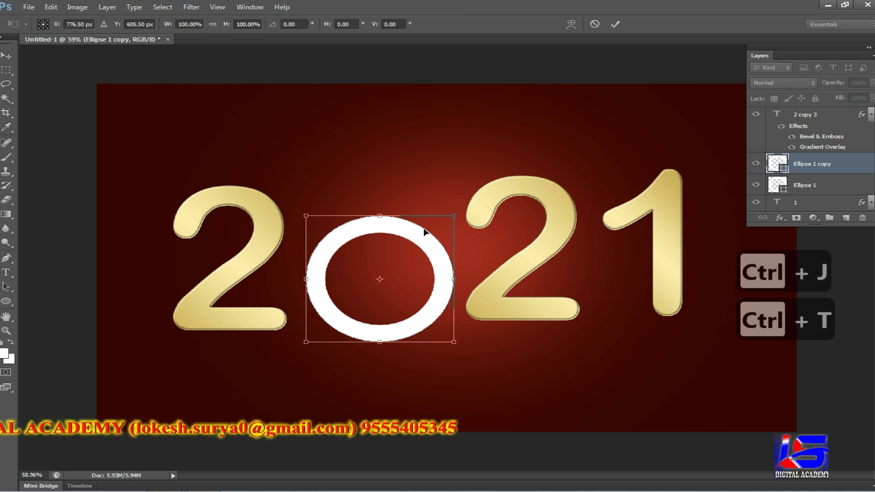
pyautogui.moveTo(454, 214); pyautogui.dragTo(467, 209)
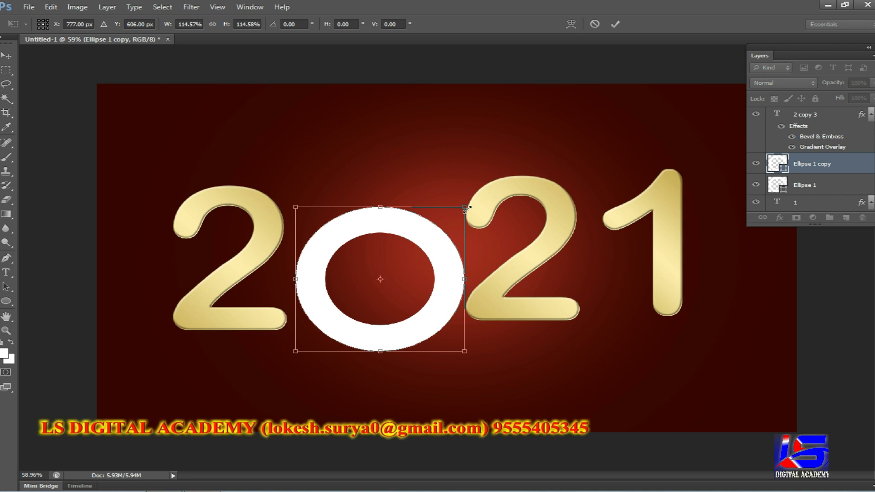
pyautogui.press('Return')
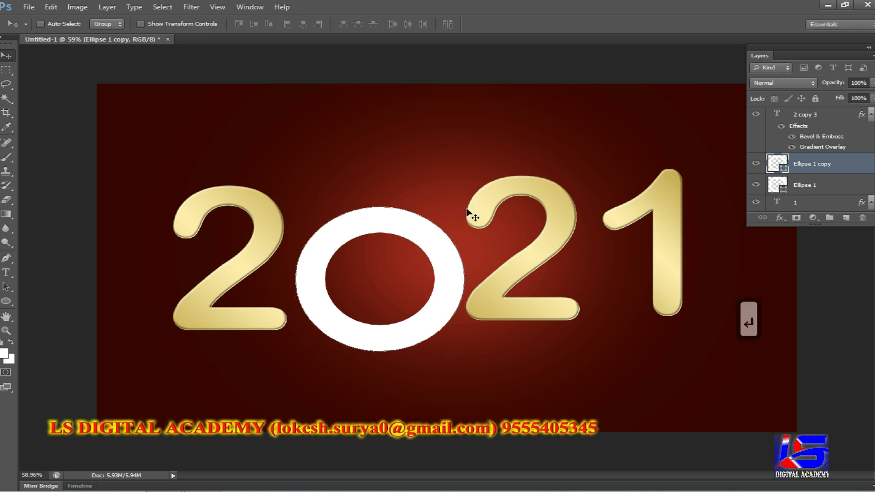
# - Reduce the stroke width of the enlarged ellipse copy to about 4.98 pt
pyautogui.click(15, 303)
pyautogui.click(198, 25)
pyautogui.moveTo(195, 39); pyautogui.dragTo(184, 39)
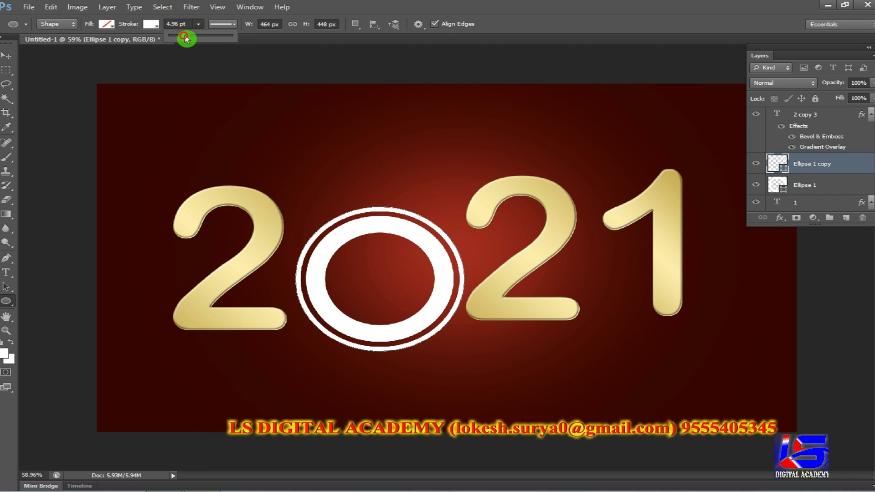
# - Reduce the stroke width of the original Ellipse 1 to about 11.44 pt
pyautogui.click(807, 185)
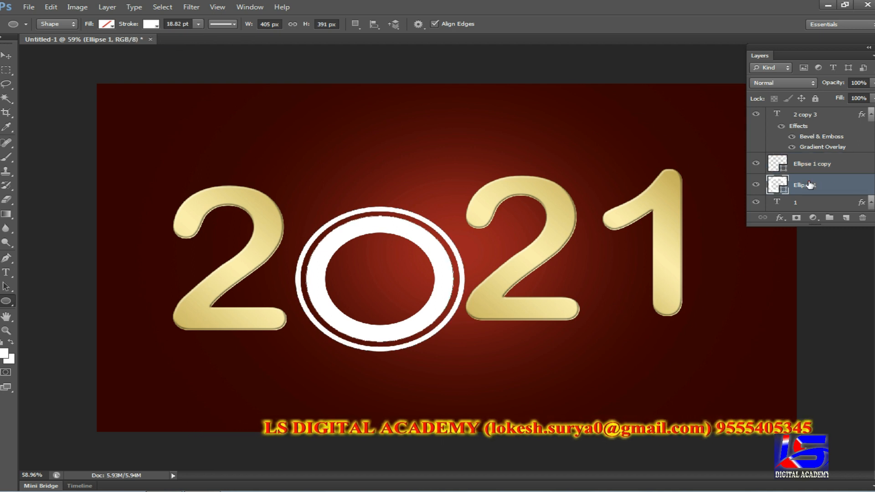
pyautogui.click(198, 23)
pyautogui.moveTo(195, 37); pyautogui.dragTo(192, 38)
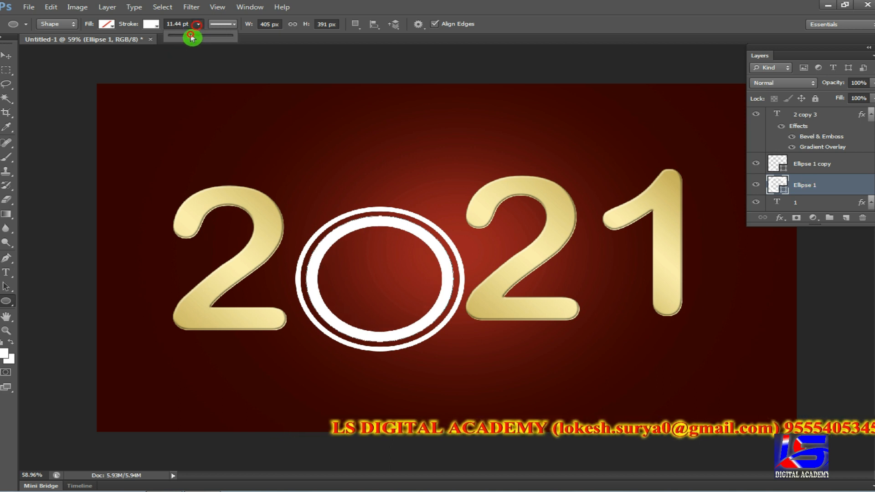
pyautogui.click(6, 56)
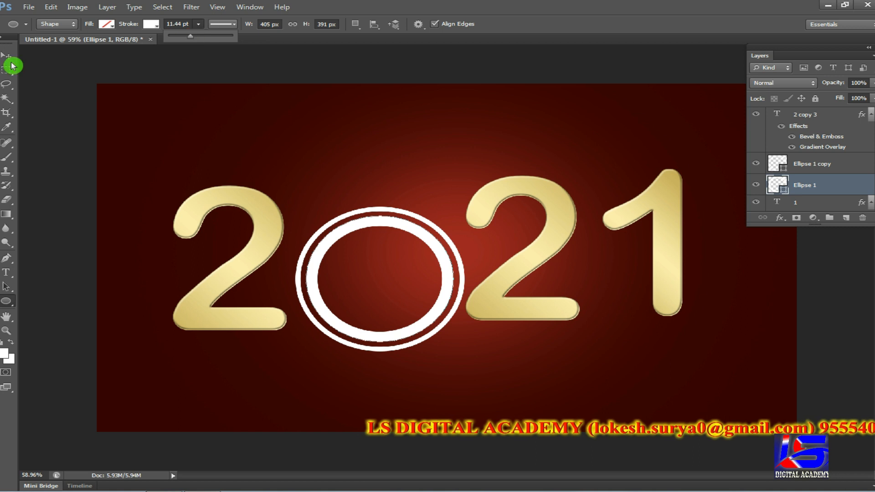
pyautogui.hotkey('ctrl', 't')
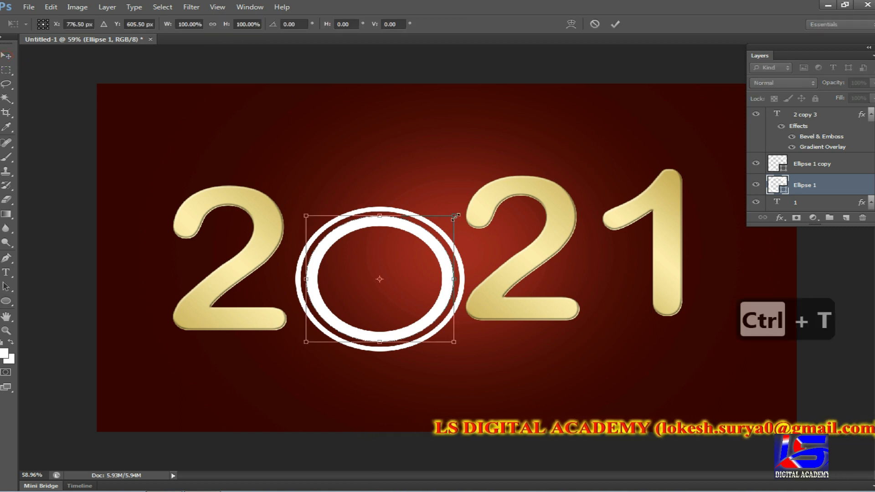
pyautogui.moveTo(453, 216); pyautogui.dragTo(425, 230)
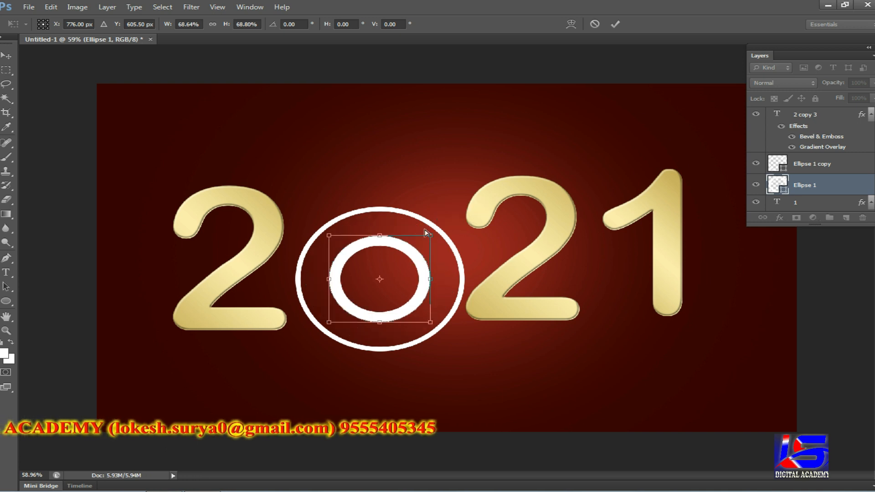
pyautogui.hotkey('ctrl', 'z')
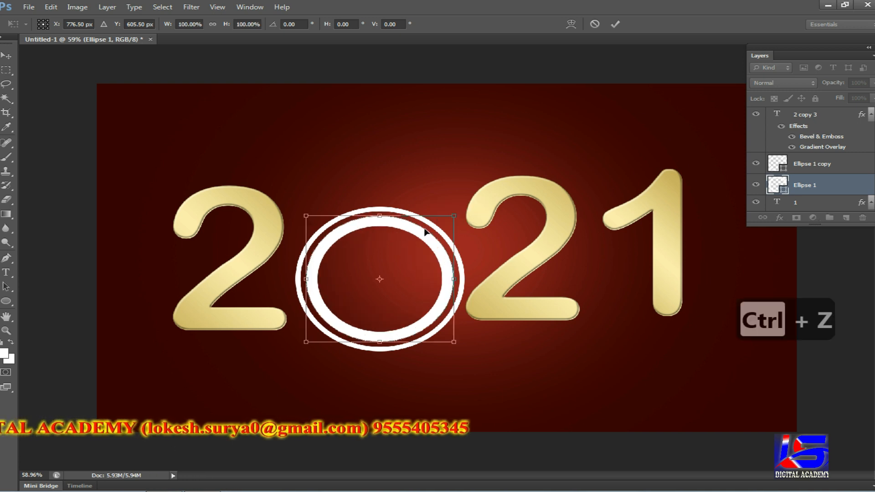
pyautogui.press('Return')
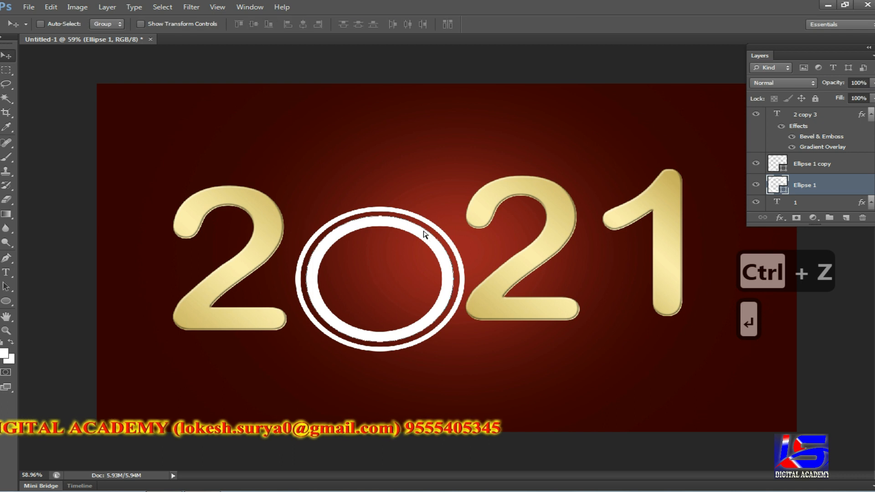
# - Duplicate Ellipse 1 and scale the copy down from its centre to about 65% to form an inner ring
pyautogui.hotkey('ctrl', 'j')
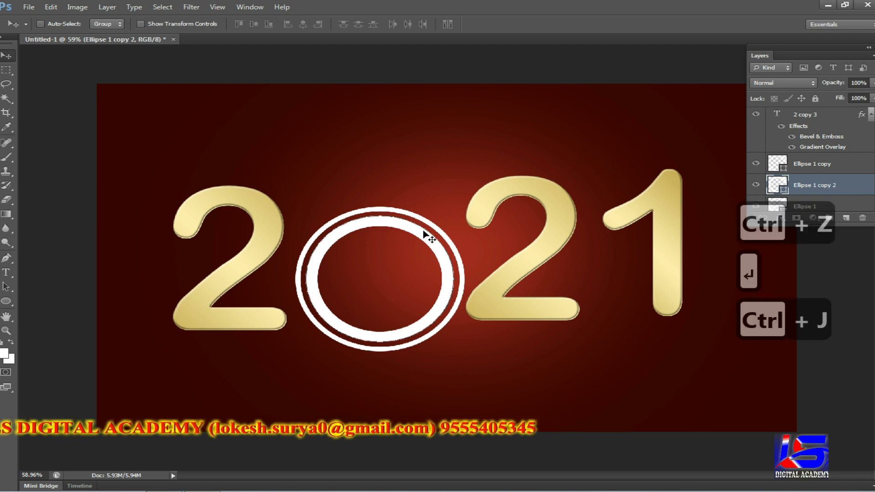
pyautogui.hotkey('ctrl', 't')
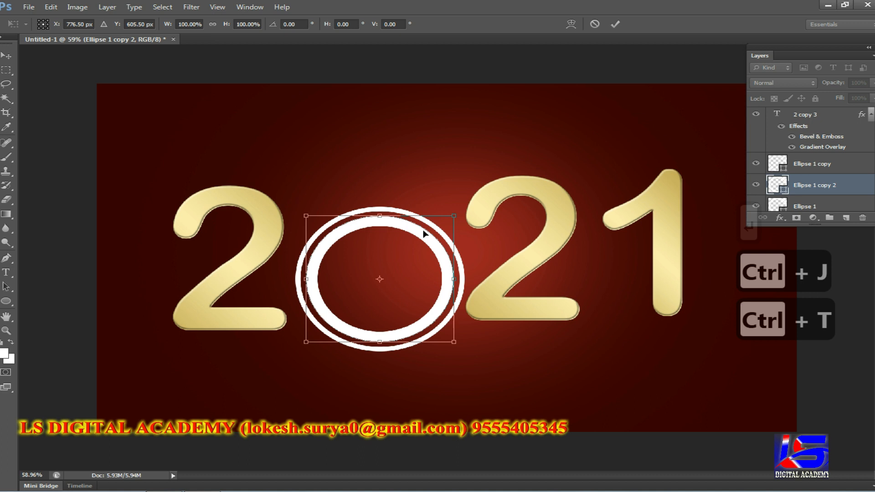
pyautogui.moveTo(454, 216); pyautogui.dragTo(423, 236)
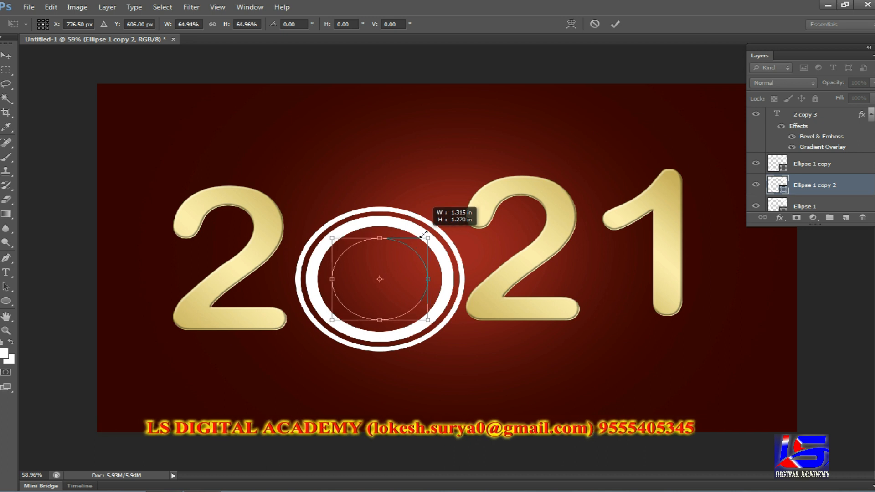
pyautogui.moveTo(423, 235); pyautogui.dragTo(423, 235)
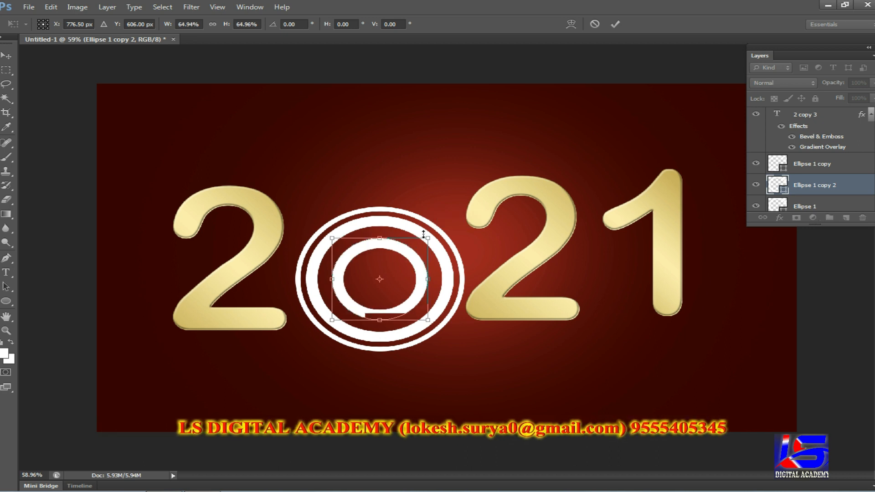
pyautogui.press('Return')
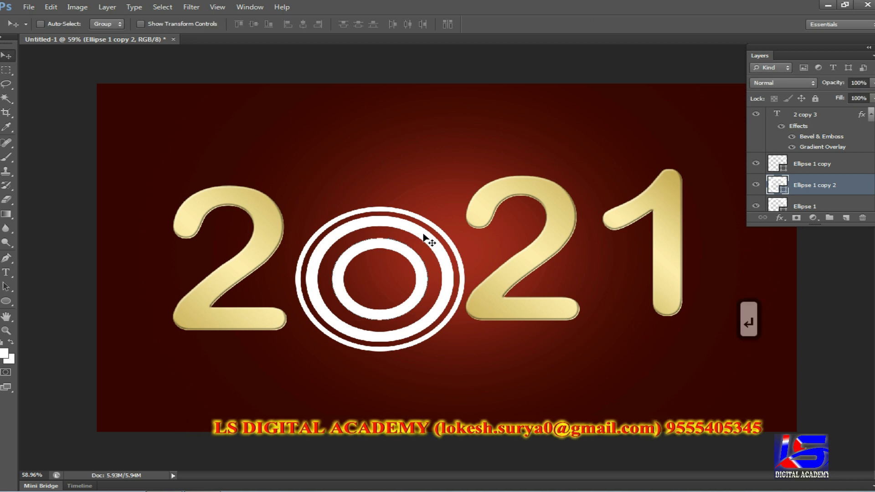
# - Reduce the innermost ring's stroke width to about 6.74 pt
pyautogui.click(7, 301)
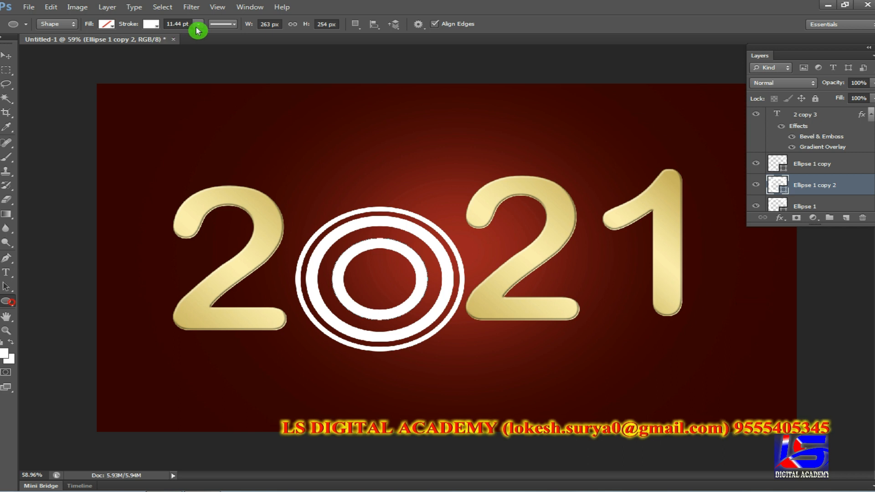
pyautogui.click(197, 26)
pyautogui.moveTo(192, 36); pyautogui.dragTo(195, 38)
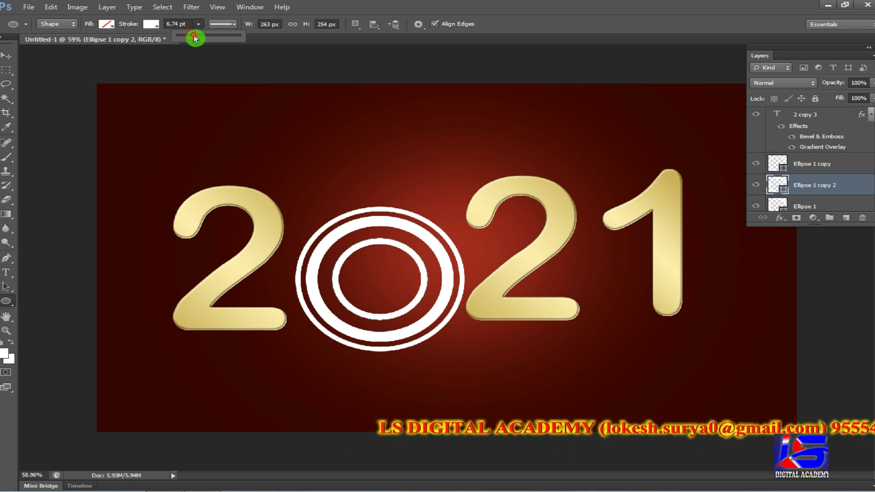
pyautogui.click(7, 57)
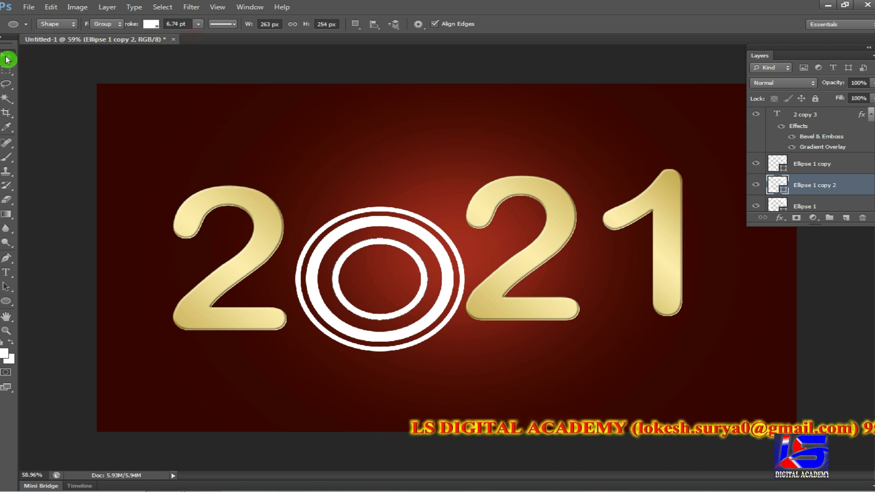
# - Open the clock face image unnamed.jpg from New folder
pyautogui.click(30, 8)
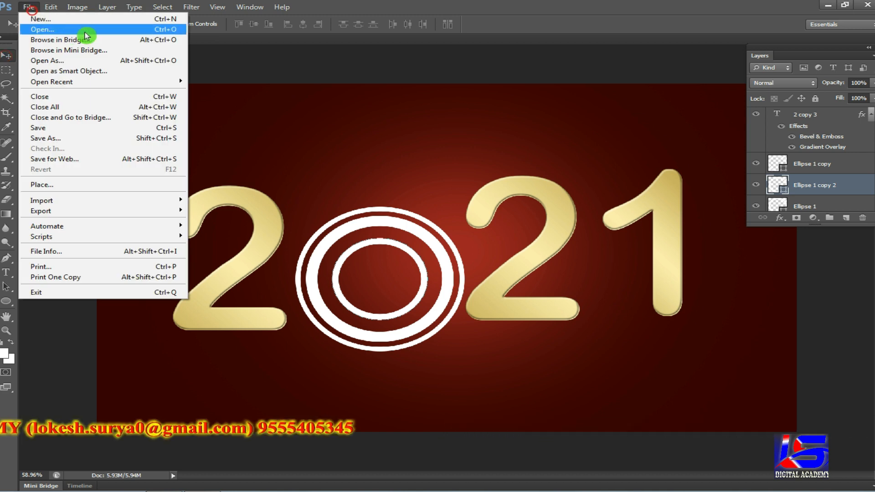
pyautogui.click(100, 32)
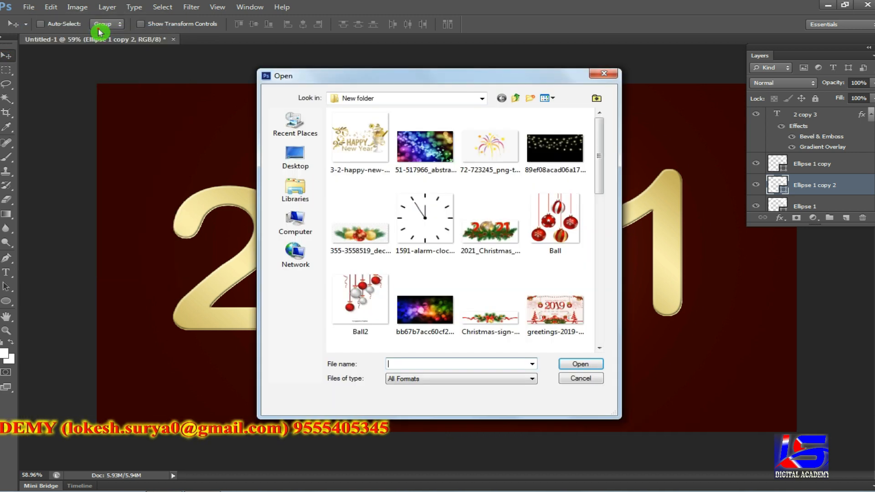
pyautogui.moveTo(601, 177); pyautogui.dragTo(599, 307)
pyautogui.click(554, 307)
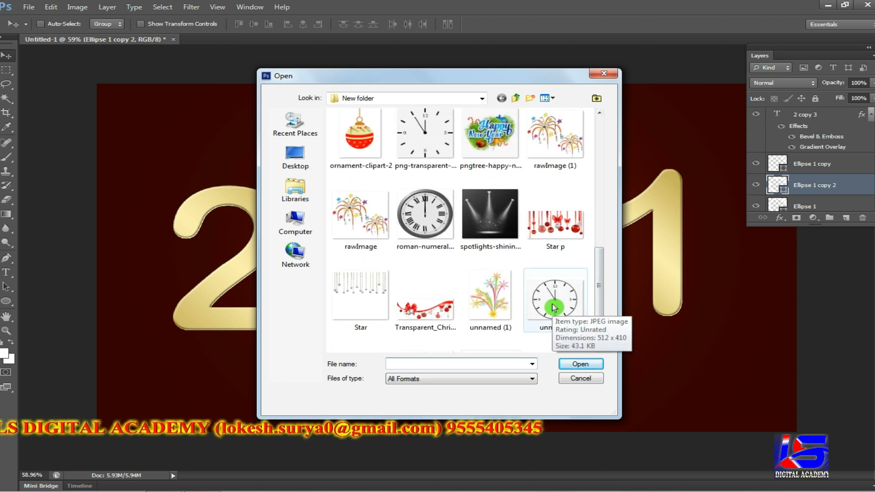
pyautogui.doubleClick(554, 307)
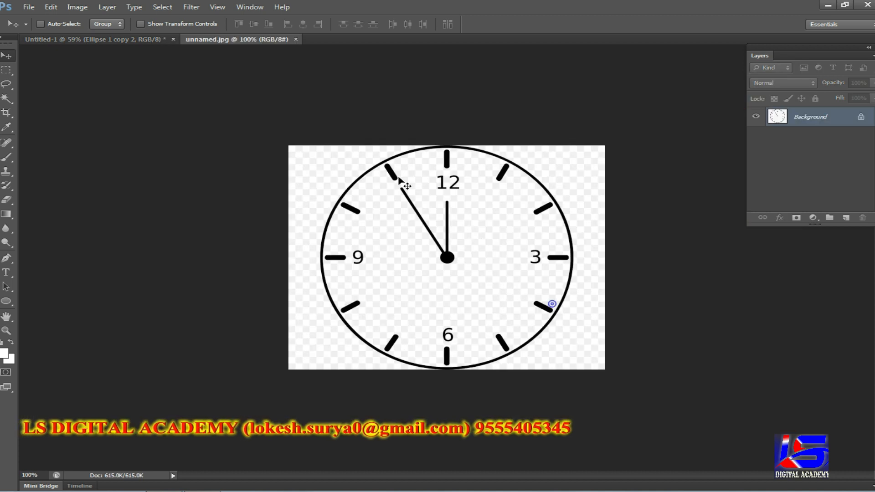
# - Select all the clock's black parts using Magic Wand and Similar, and move them into the Untitled-1 document, centred over the rings
pyautogui.moveTo(7, 101); pyautogui.dragTo(54, 110)
pyautogui.click(356, 211)
pyautogui.rightClick(356, 212)
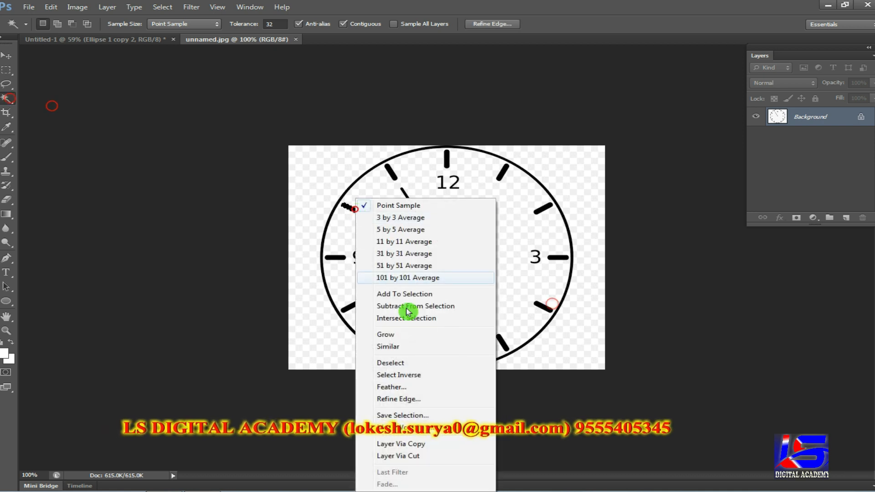
pyautogui.click(409, 351)
pyautogui.click(7, 56)
pyautogui.moveTo(347, 238); pyautogui.dragTo(281, 189)
pyautogui.moveTo(367, 260); pyautogui.dragTo(385, 282)
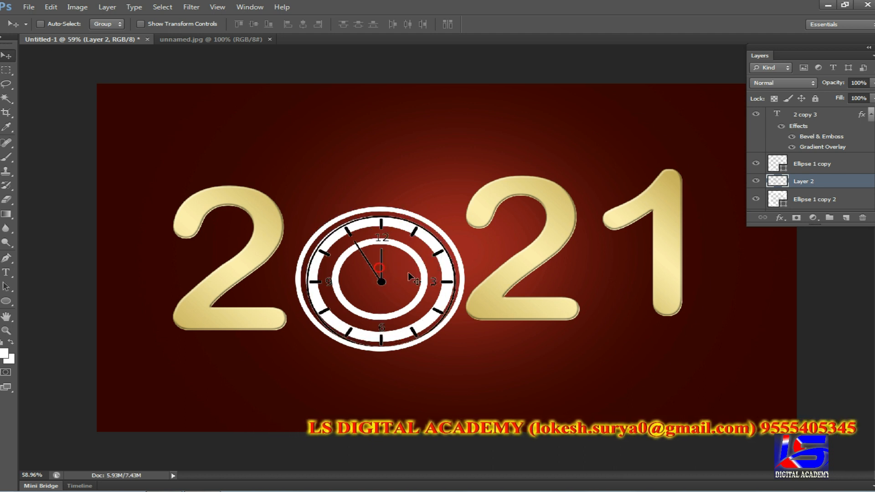
# - Scale the clock face down from its centre to fit inside the innermost ring
pyautogui.hotkey('ctrl', 't')
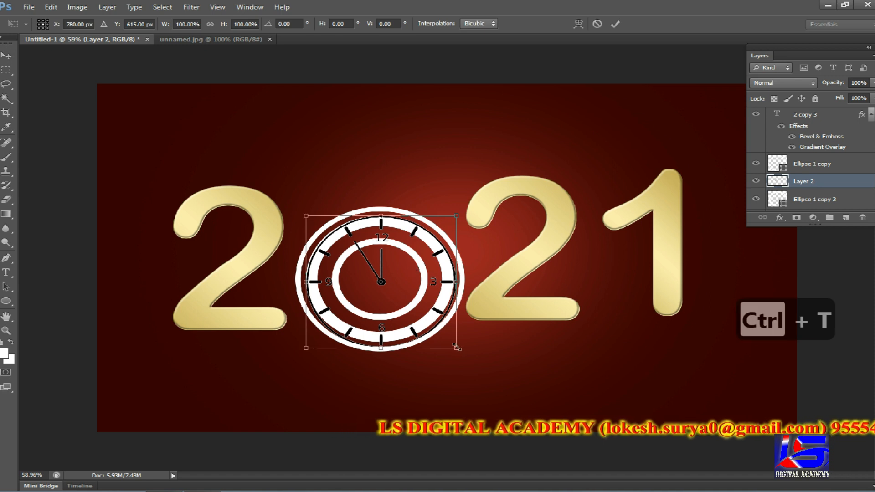
pyautogui.moveTo(454, 343); pyautogui.dragTo(420, 314)
pyautogui.press('Return')
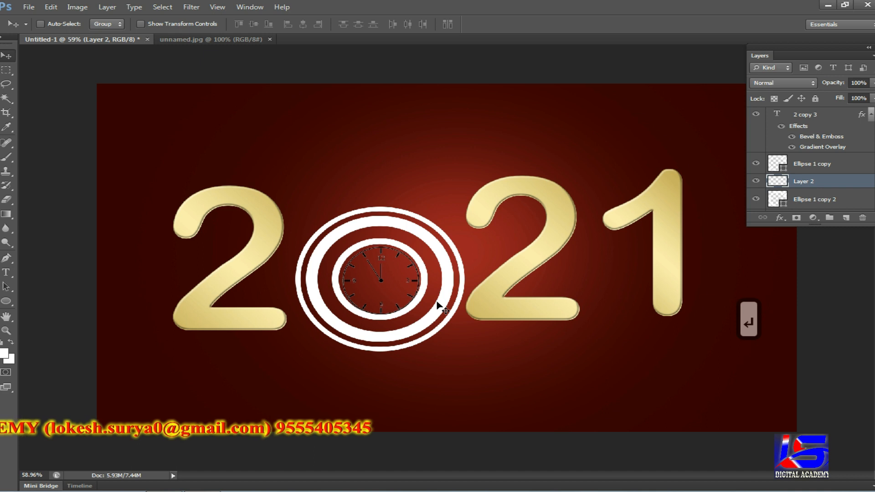
# - Nudge the clock face slightly upward within the innermost ring
pyautogui.click(438, 305)
pyautogui.press('Up')
pyautogui.press('Up')
pyautogui.press('Up')
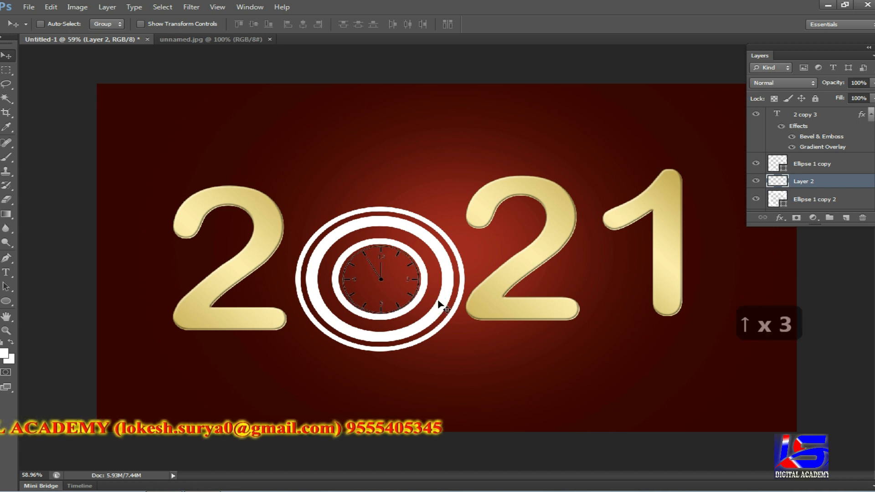
# - Widen the clock face to 103.32% and nudge it so it sits centred in the innermost ring
pyautogui.hotkey('ctrl', '+')
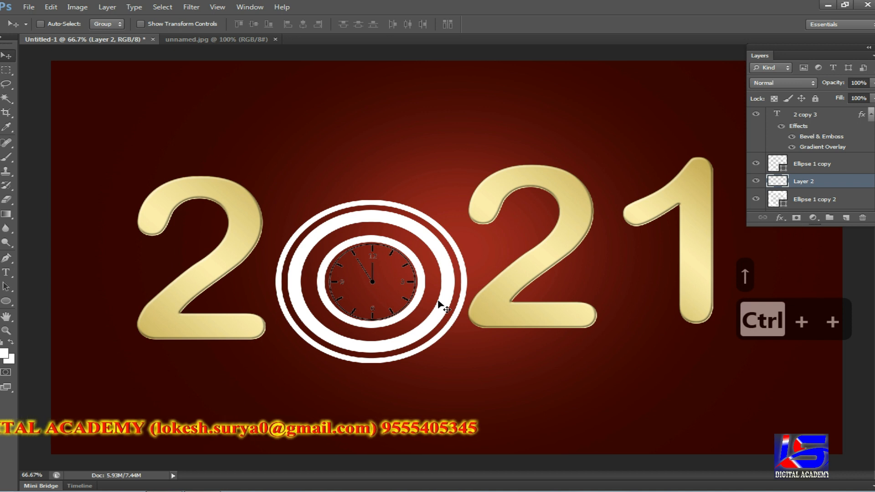
pyautogui.hotkey('ctrl', '+')
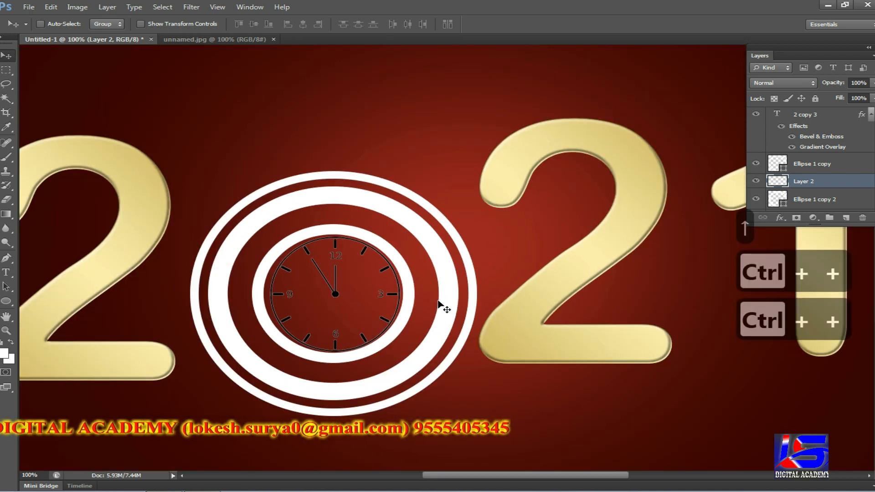
pyautogui.hotkey('ctrl', 't')
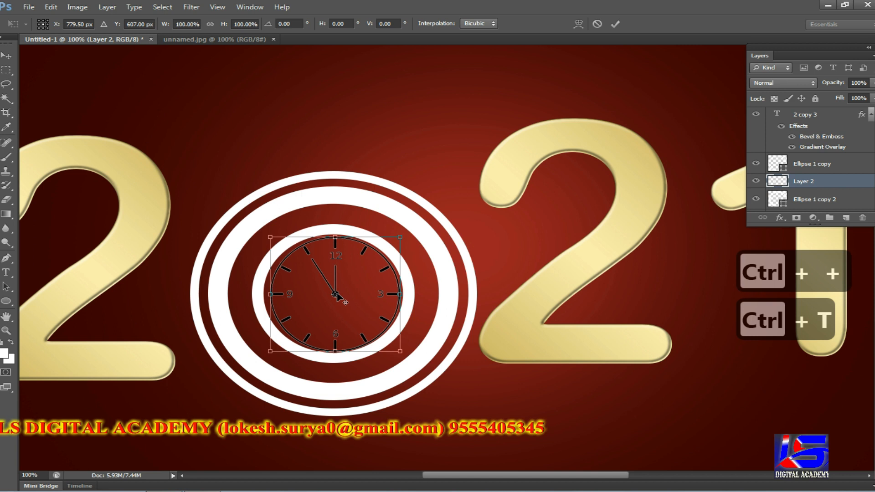
pyautogui.moveTo(263, 295); pyautogui.dragTo(260, 295)
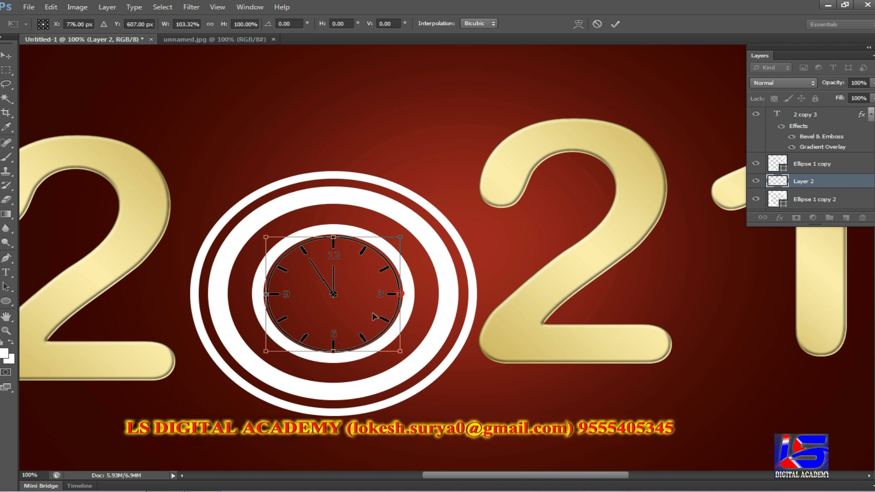
pyautogui.press('Return')
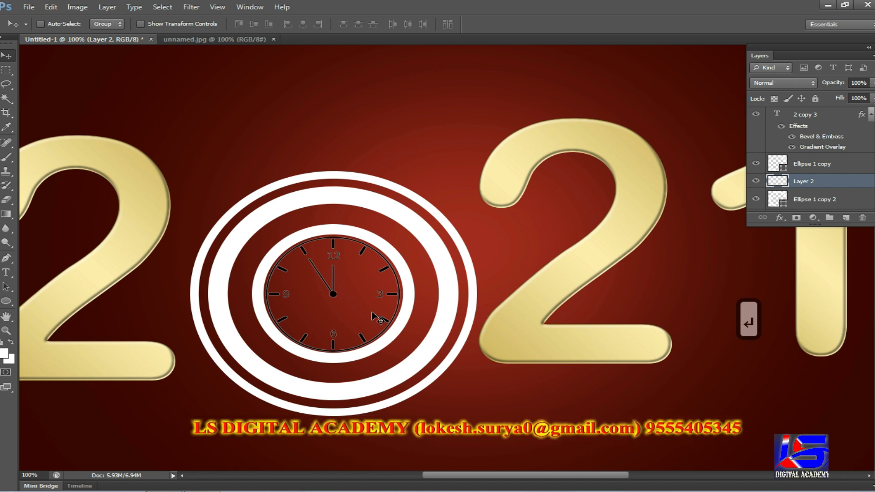
pyautogui.hotkey('shift', 'Right')
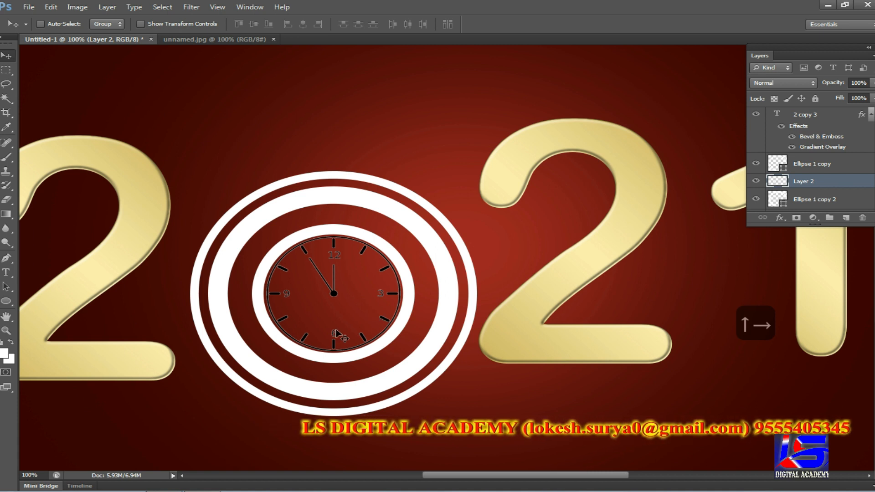
# - Merge the three ellipse ring layers and the clock face on Layer 2 into a single layer
pyautogui.hotkey('ctrl', '-')
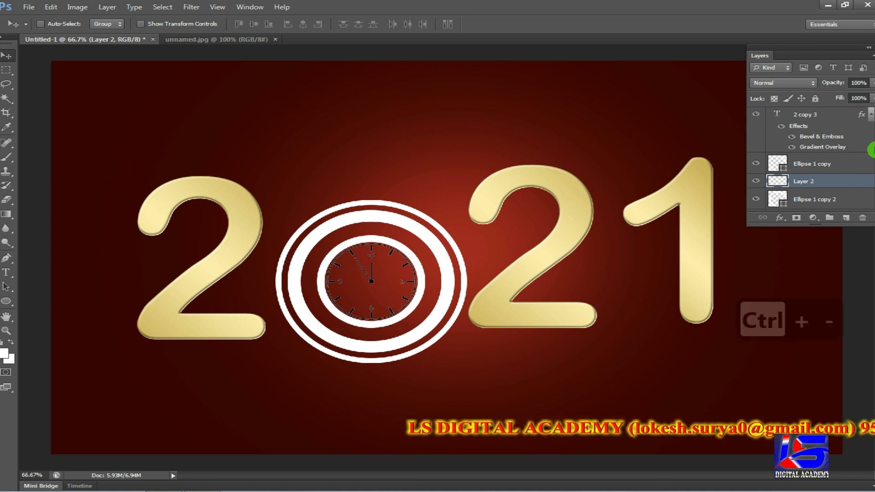
pyautogui.moveTo(849, 223); pyautogui.dragTo(859, 307)
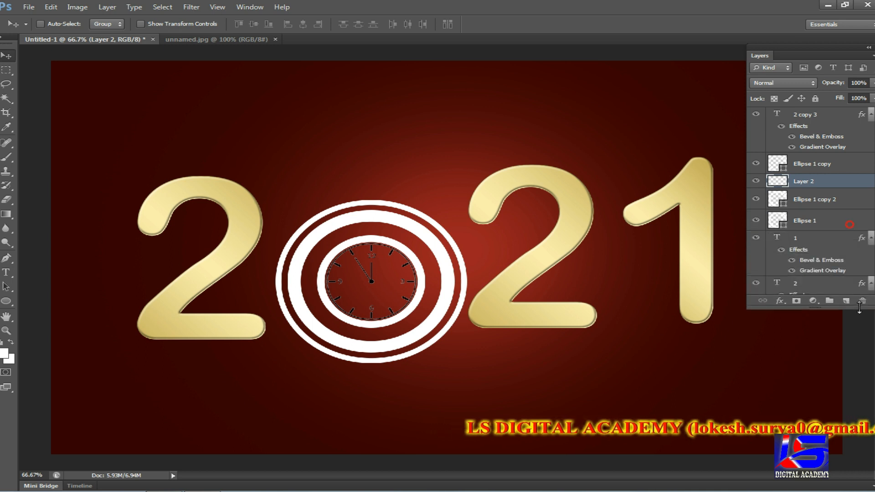
pyautogui.click(827, 164)
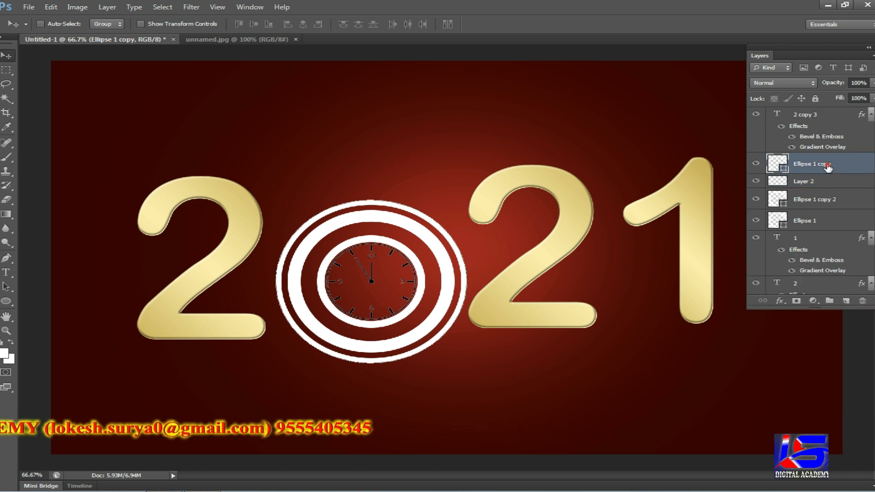
pyautogui.keyDown('shift'); pyautogui.click(828, 224); pyautogui.keyUp('shift')
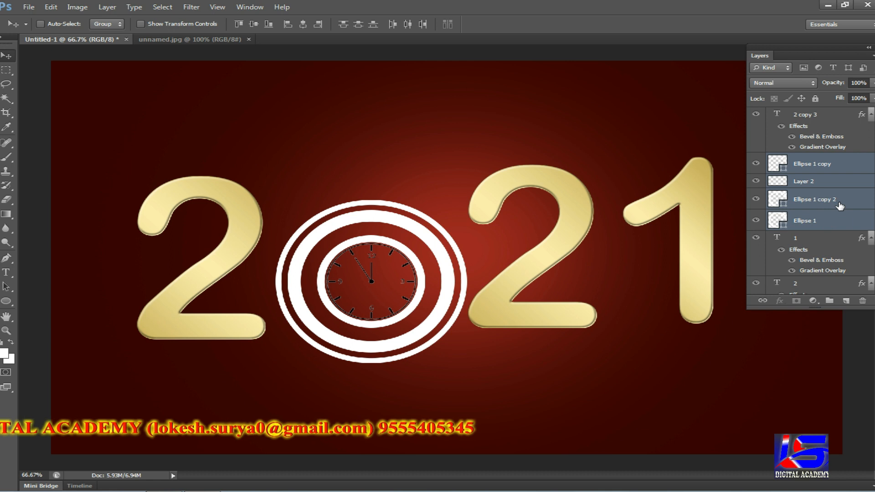
pyautogui.hotkey('ctrl', 'e')
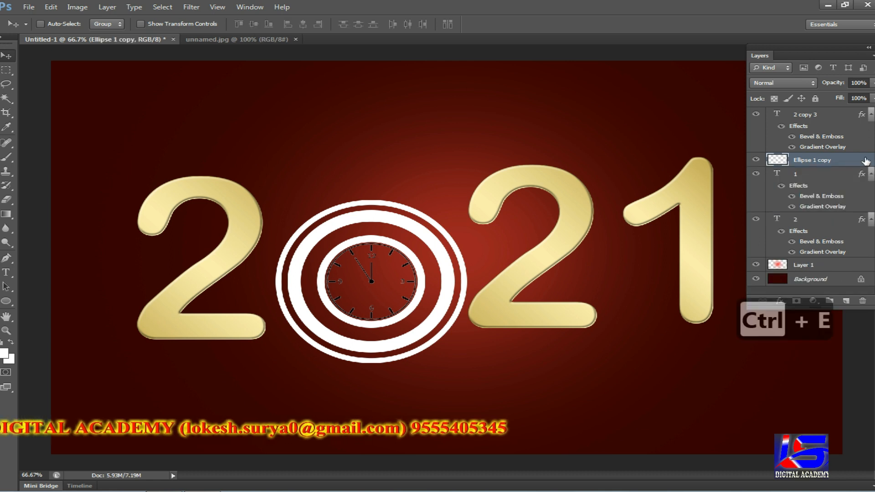
# - Add a white (ffffff) Color Overlay at 100% opacity to the merged rings and clock layer
pyautogui.doubleClick(864, 160)
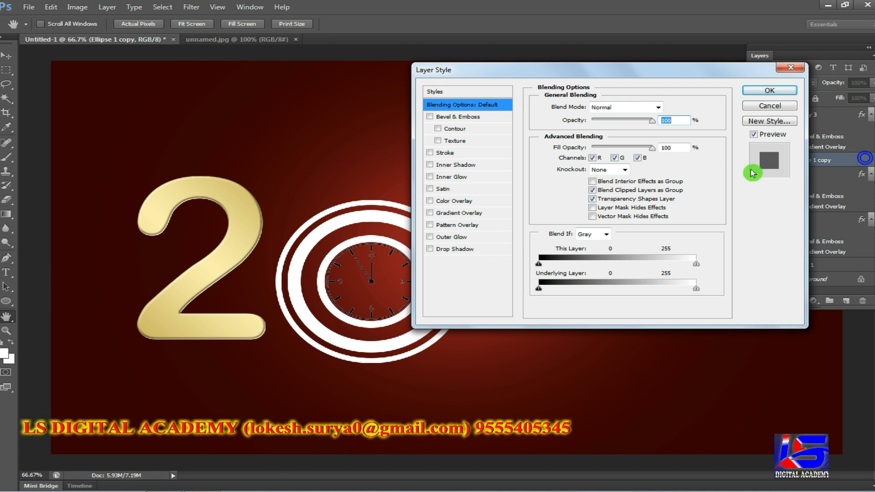
pyautogui.click(474, 203)
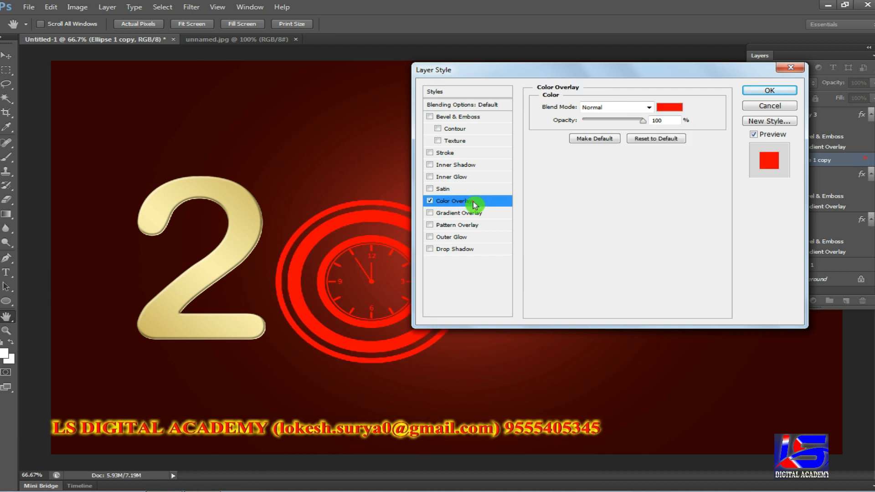
pyautogui.click(676, 111)
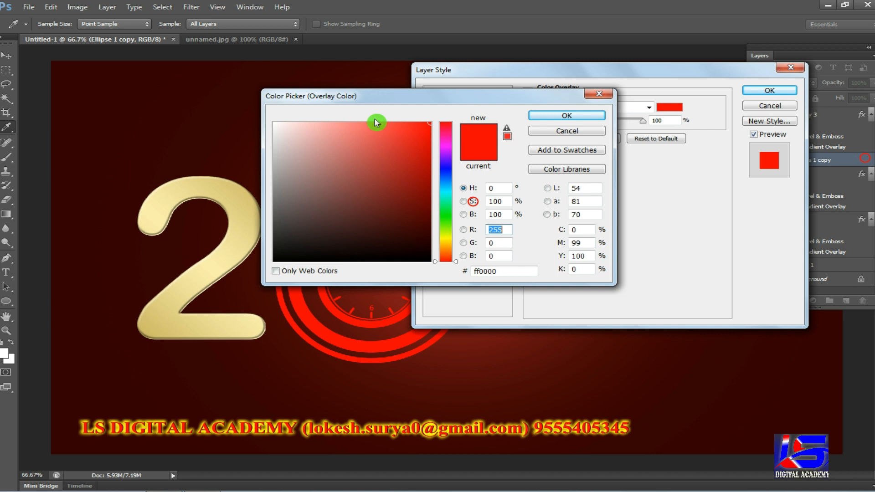
pyautogui.click(269, 121)
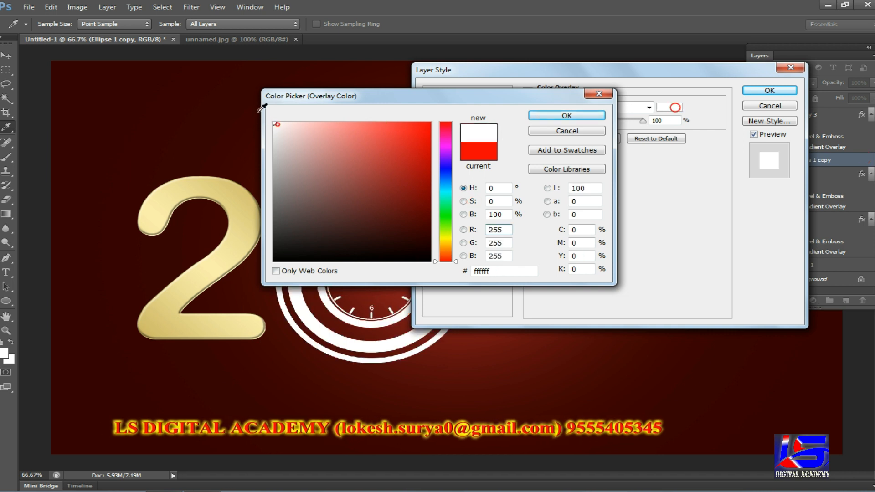
pyautogui.click(557, 117)
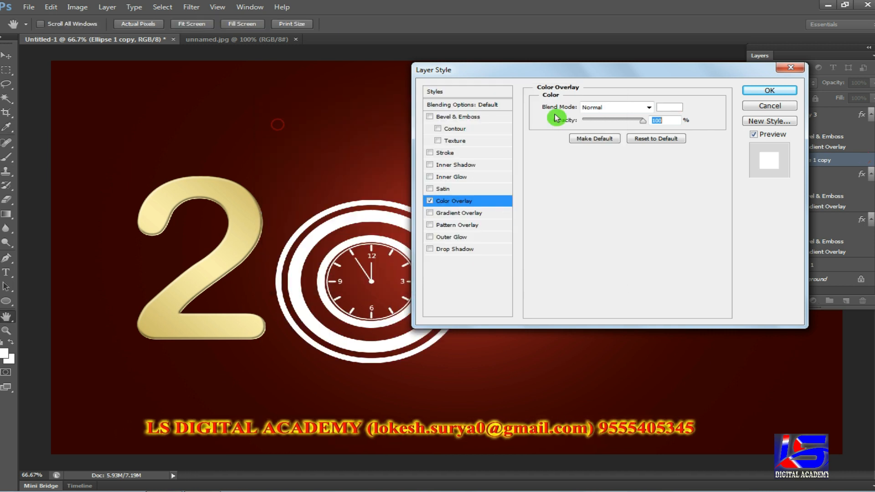
pyautogui.click(764, 92)
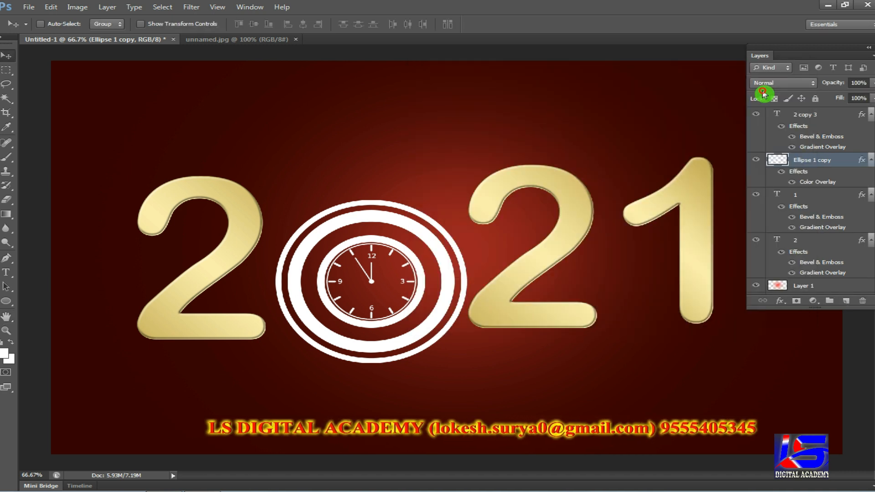
# - Copy the gold layer style from the digit 1 text layer and paste it onto the merged rings and clock layer
pyautogui.rightClick(830, 199)
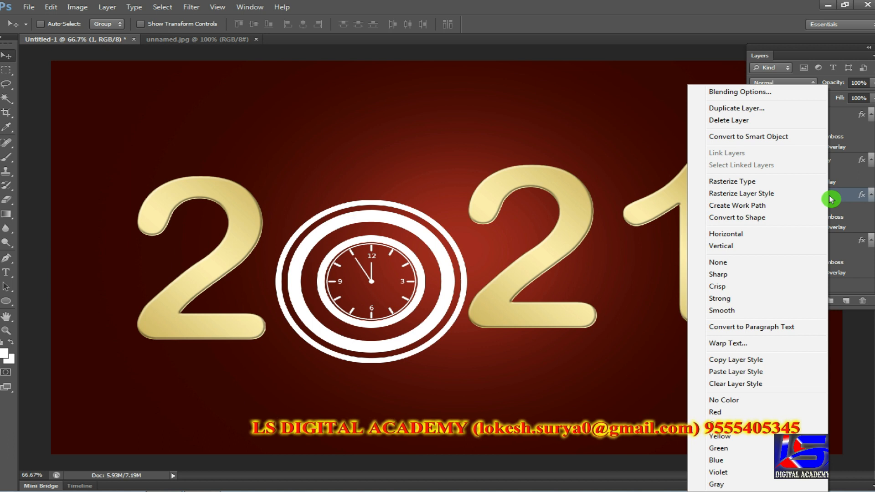
pyautogui.click(756, 371)
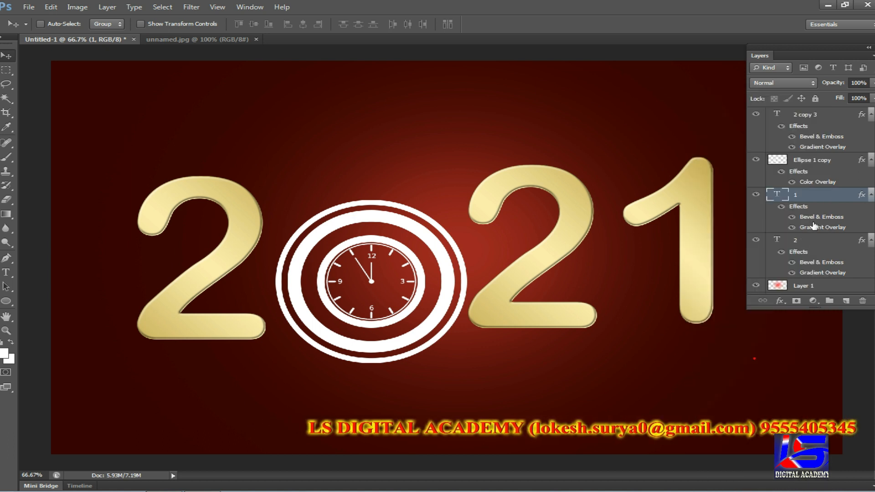
pyautogui.rightClick(839, 161)
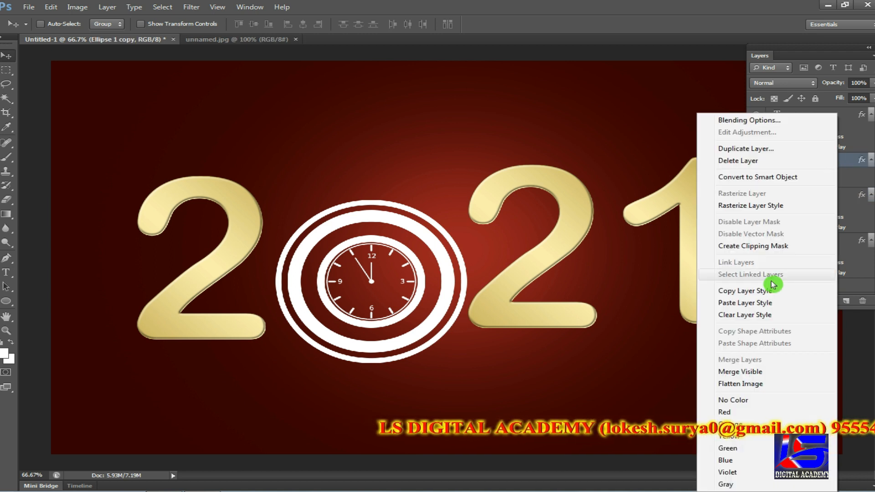
pyautogui.click(773, 302)
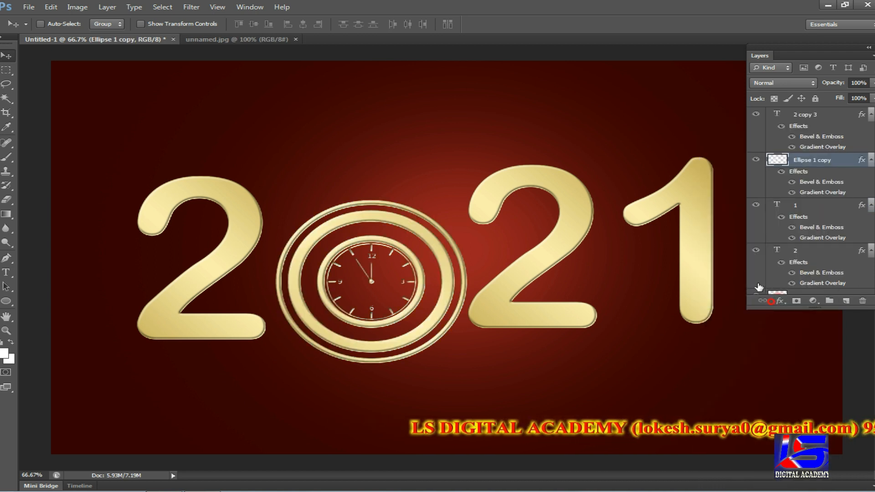
# - Set the rings and clock layer's Bevel & Emboss to 1% depth, 0 px size and 0 px soften
pyautogui.doubleClick(846, 162)
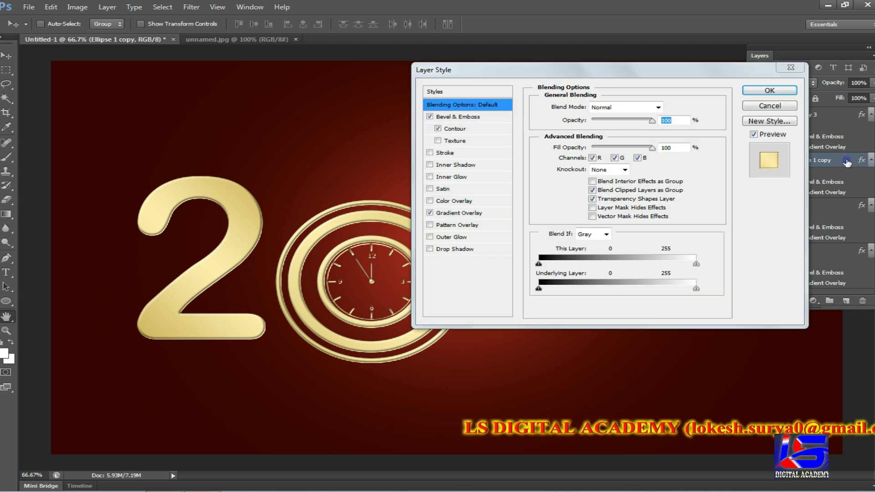
pyautogui.click(477, 120)
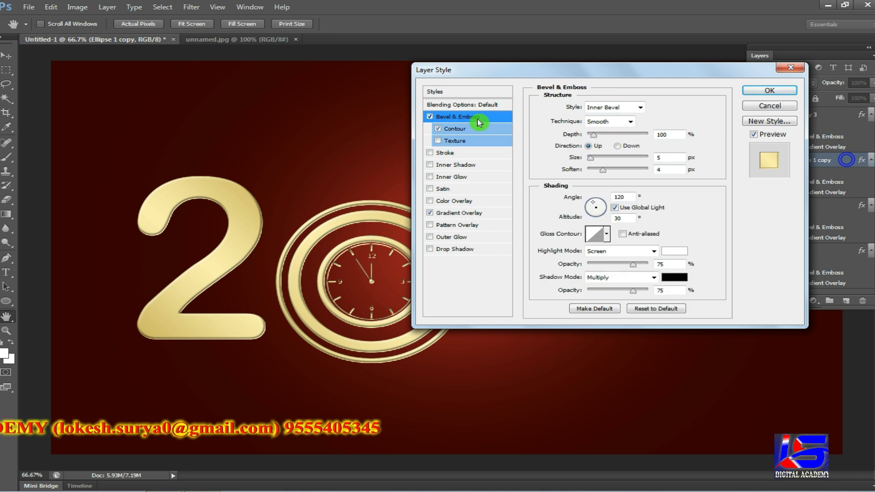
pyautogui.moveTo(595, 138); pyautogui.dragTo(568, 136)
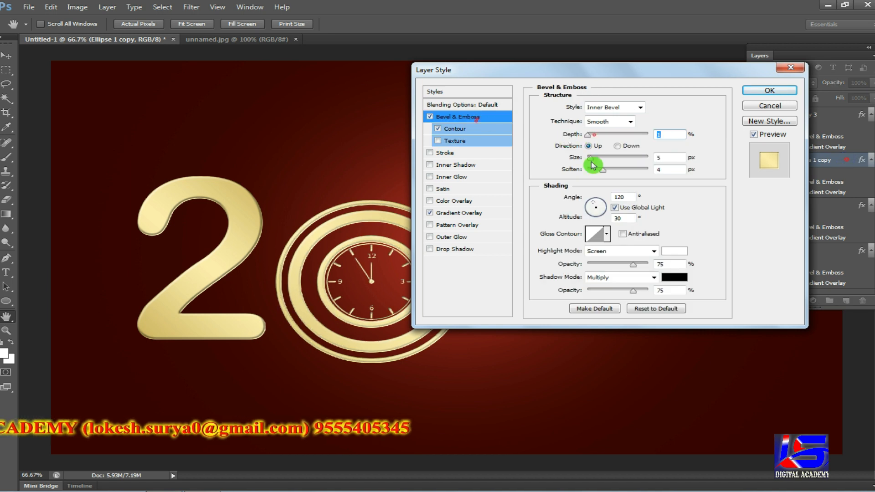
pyautogui.moveTo(585, 175)
pyautogui.mouseDown()
pyautogui.moveTo(565, 173)
pyautogui.moveTo(582, 163)
pyautogui.mouseUp()
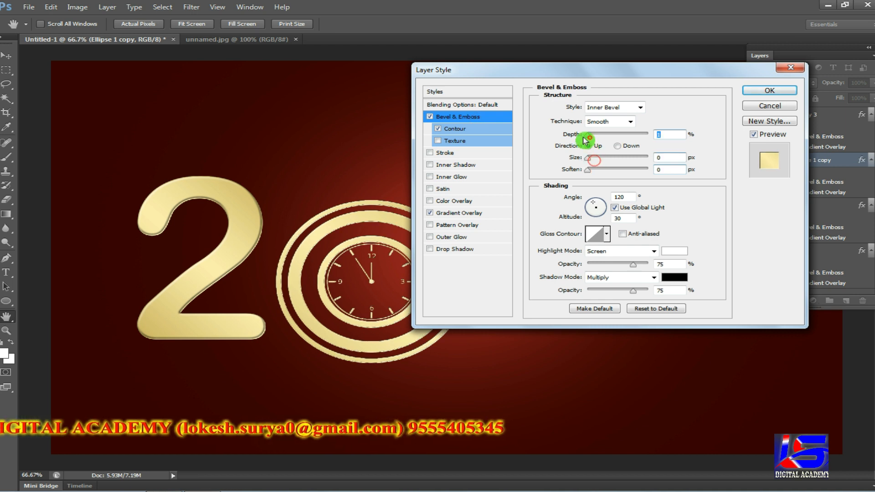
pyautogui.click(764, 93)
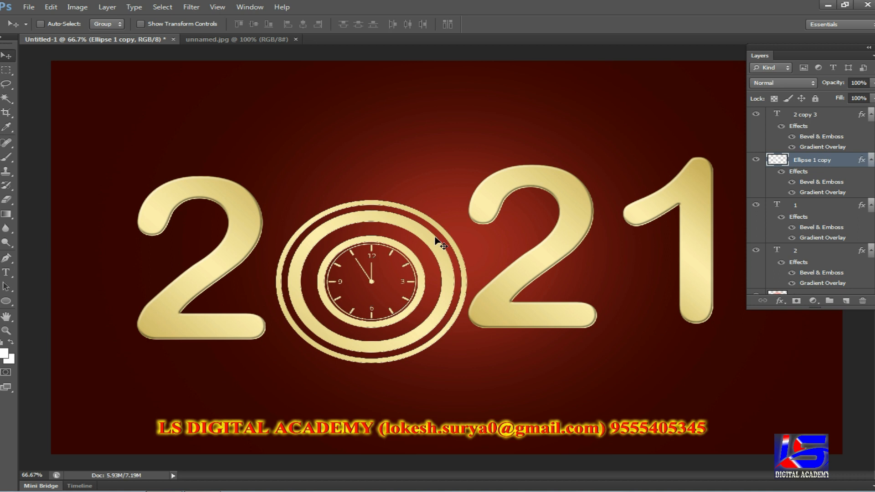
# - Open the Ball image from New folder and move its hanging Christmas balls into the Untitled-1 document
pyautogui.click(29, 8)
pyautogui.click(43, 30)
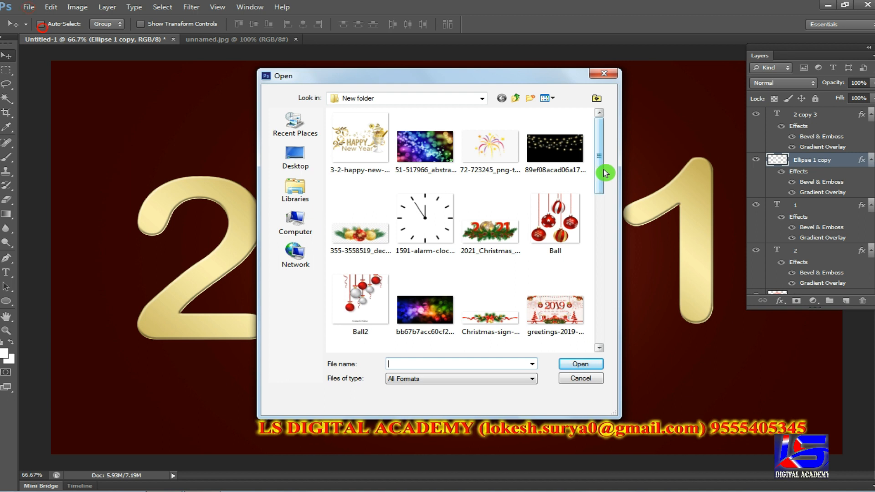
pyautogui.doubleClick(554, 228)
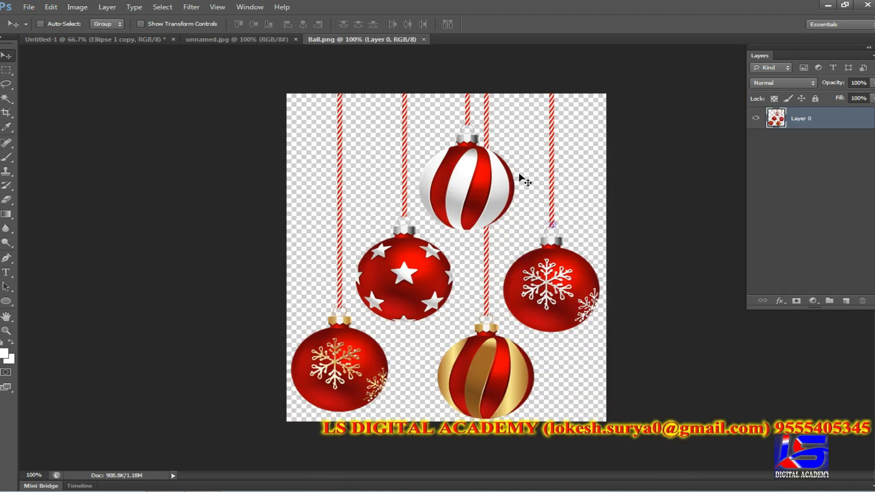
pyautogui.moveTo(409, 176); pyautogui.dragTo(233, 163)
pyautogui.moveTo(262, 114); pyautogui.dragTo(223, 168)
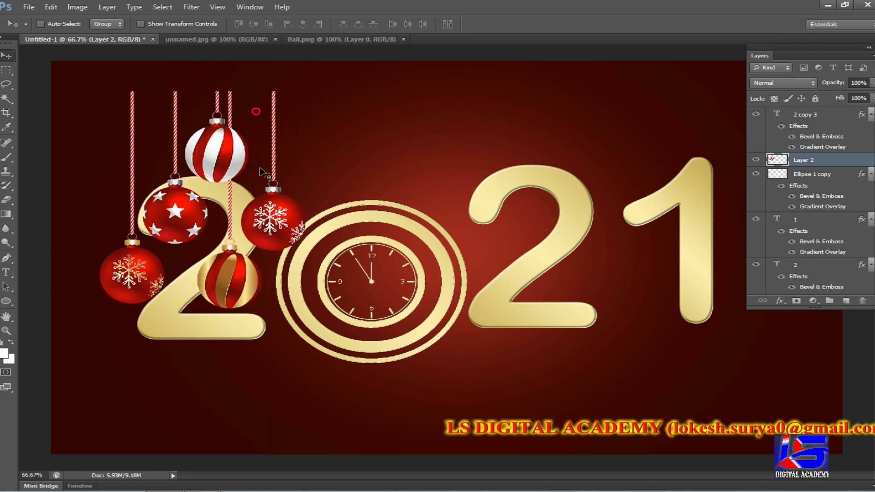
# - Scale the Christmas balls down from their centre and place them hanging from the canvas's top edge in the upper-left corner
pyautogui.hotkey('ctrl', 't')
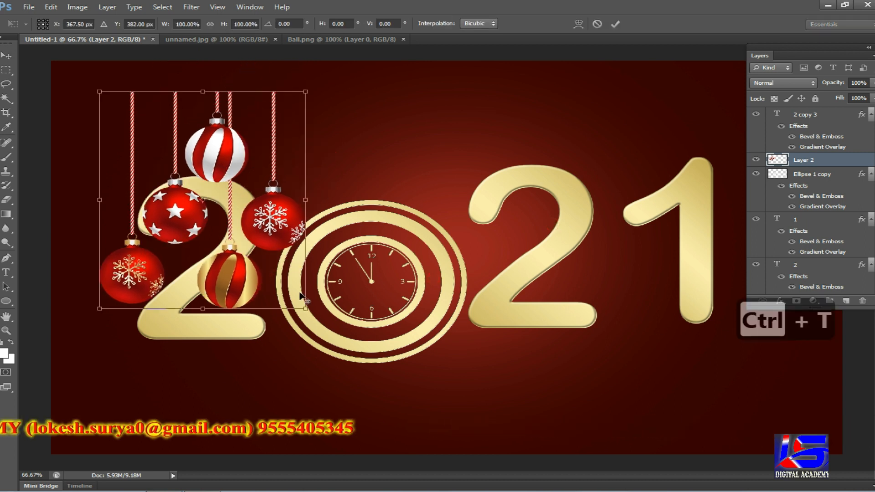
pyautogui.moveTo(303, 307); pyautogui.dragTo(272, 248)
pyautogui.press('Return')
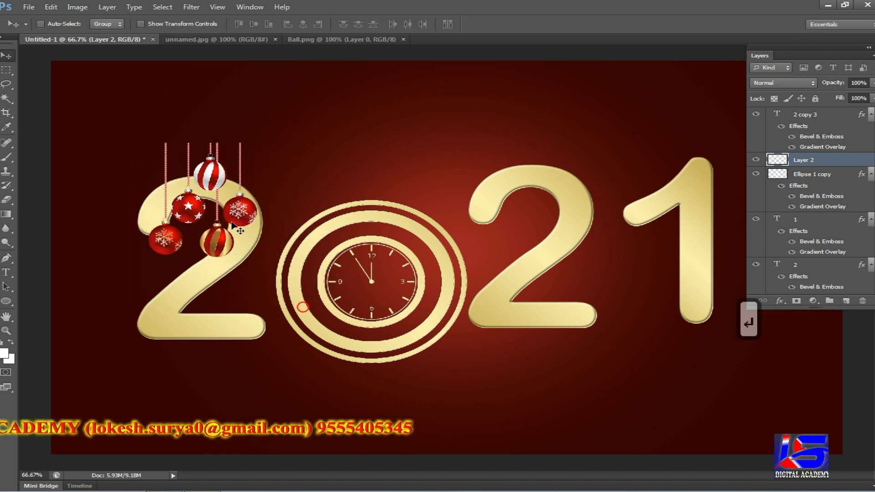
pyautogui.moveTo(236, 215); pyautogui.dragTo(141, 138)
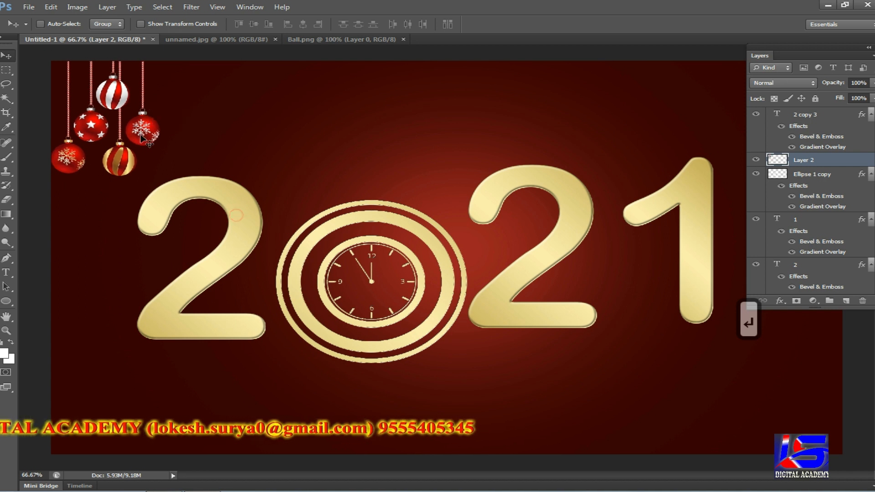
pyautogui.press('Right')
pyautogui.press('Right')
pyautogui.press('Right')
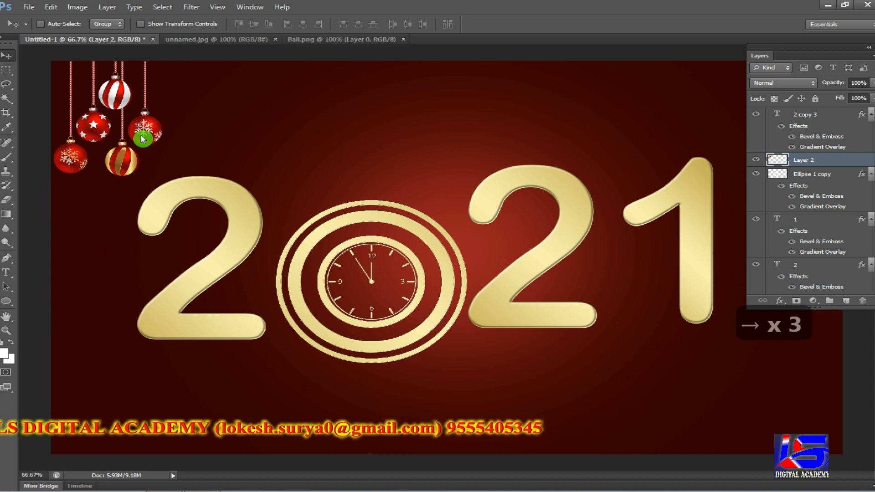
pyautogui.moveTo(793, 58); pyautogui.dragTo(810, 215)
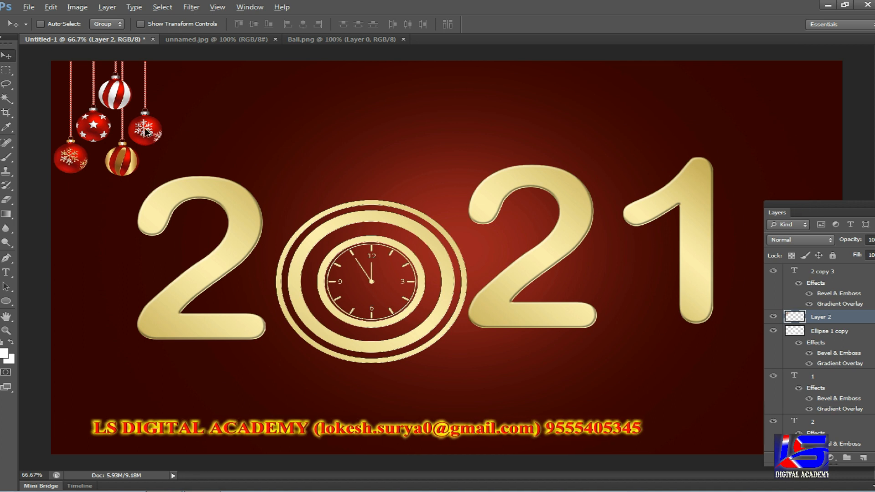
# - Duplicate the hanging Christmas balls into the canvas's upper-right corner and flip the copy horizontally
pyautogui.moveTo(162, 135); pyautogui.dragTo(825, 134)
pyautogui.keyDown('alt'); pyautogui.click(824, 134); pyautogui.keyUp('alt')
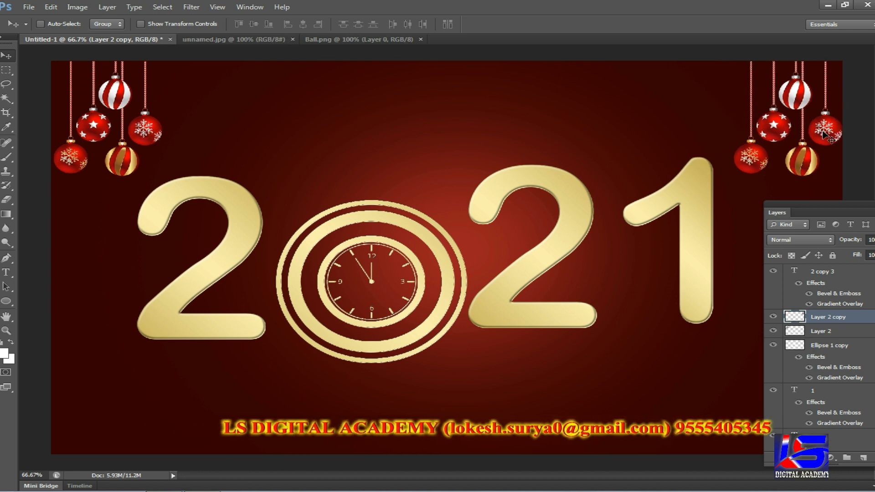
pyautogui.hotkey('ctrl', 't')
pyautogui.rightClick(773, 127)
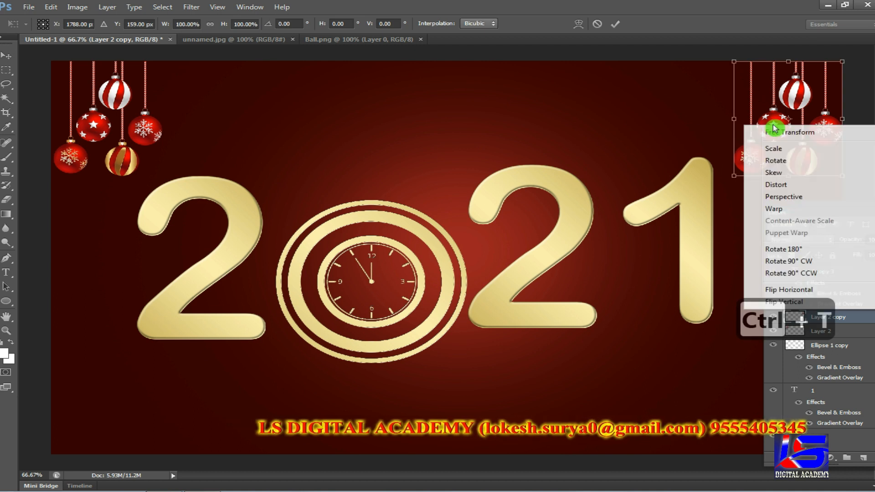
pyautogui.click(808, 288)
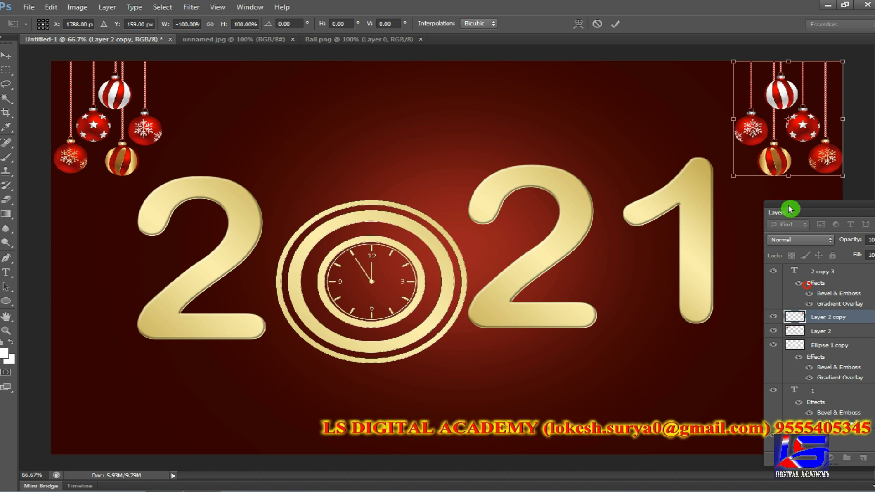
pyautogui.press('Return')
pyautogui.moveTo(793, 199); pyautogui.dragTo(809, 51)
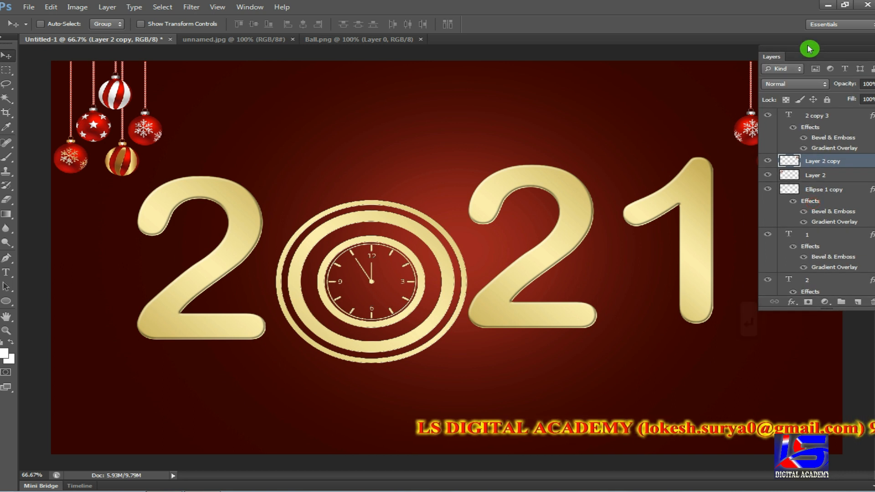
# - Open the 3-2-happy-new-year-png-image-thumb image from New folder and move its Happy New Year artwork into Untitled-1 above the clock
pyautogui.click(30, 8)
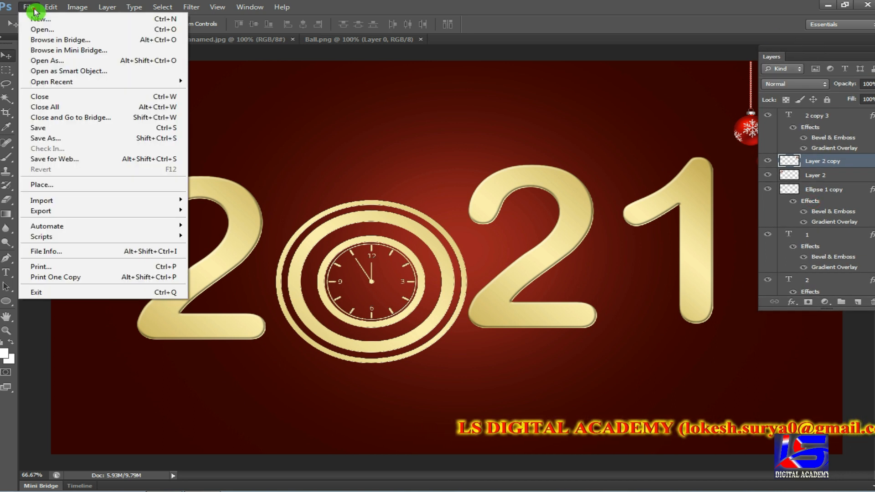
pyautogui.click(48, 33)
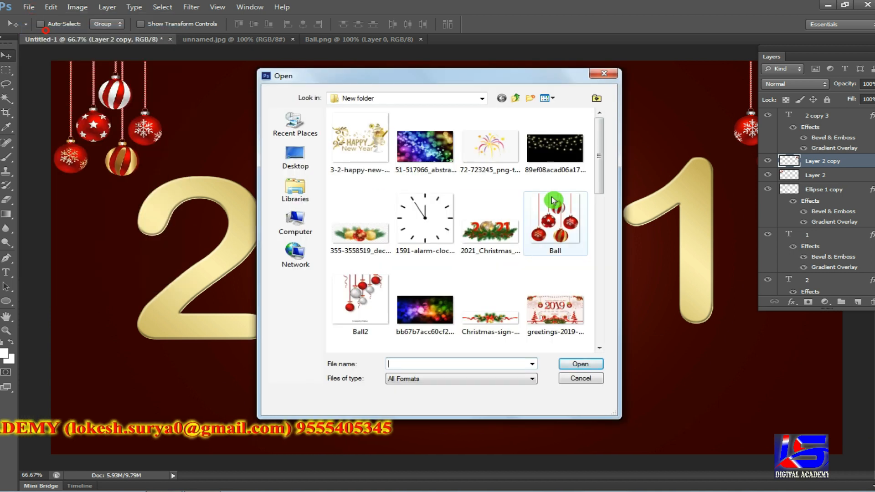
pyautogui.doubleClick(358, 158)
pyautogui.moveTo(437, 272); pyautogui.dragTo(204, 112)
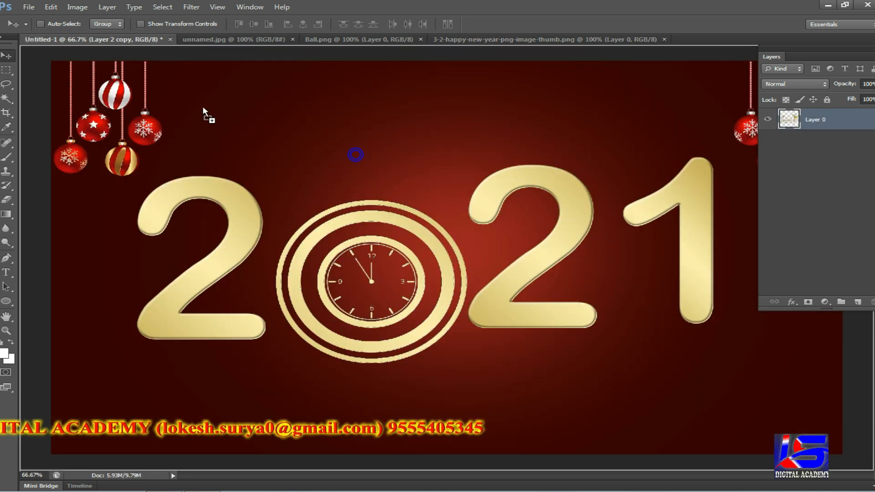
pyautogui.moveTo(319, 114); pyautogui.dragTo(328, 130)
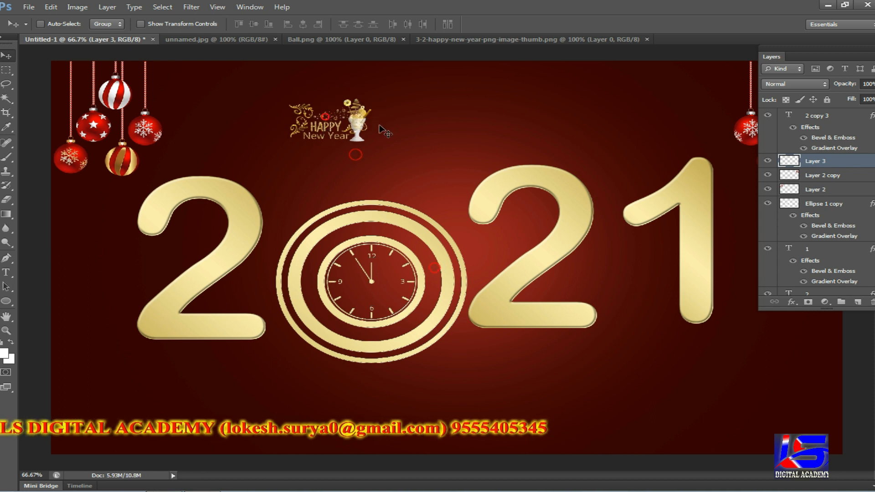
# - Scale the Happy New Year artwork to 276% from its centre and place it above the clock, between the first two digits 2
pyautogui.hotkey('ctrl', 't')
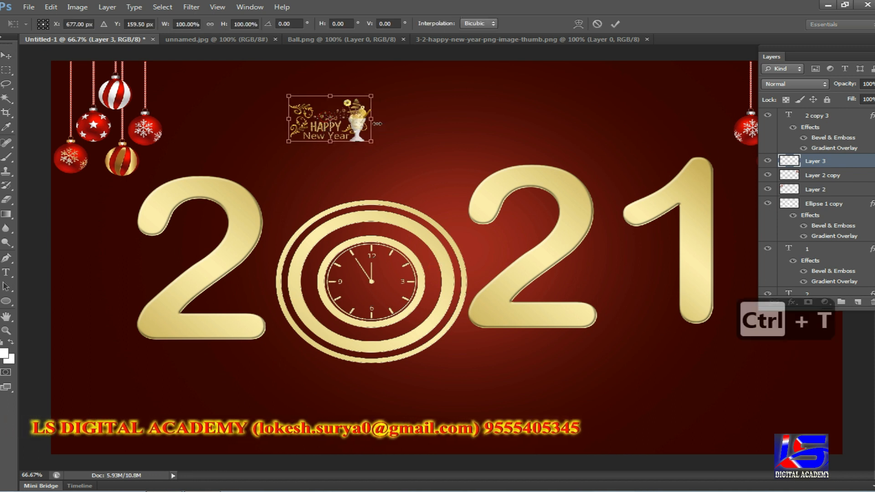
pyautogui.moveTo(374, 144); pyautogui.dragTo(446, 185)
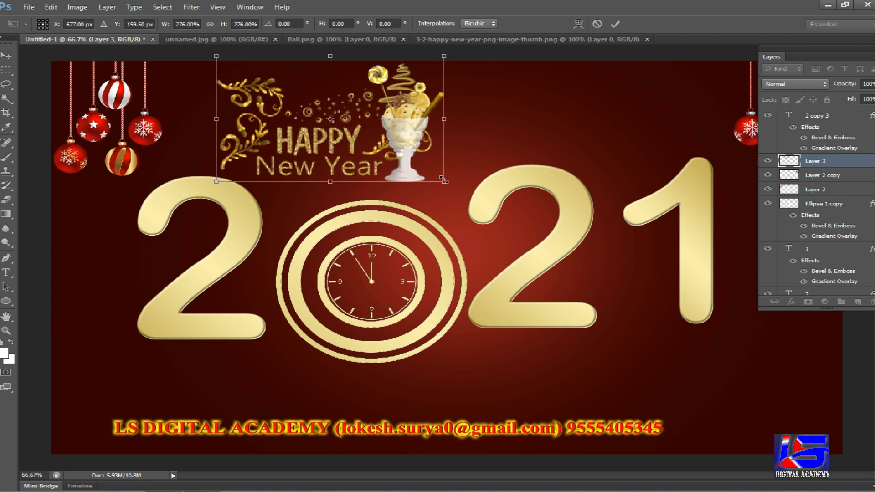
pyautogui.press('Return')
pyautogui.moveTo(407, 146); pyautogui.dragTo(429, 145)
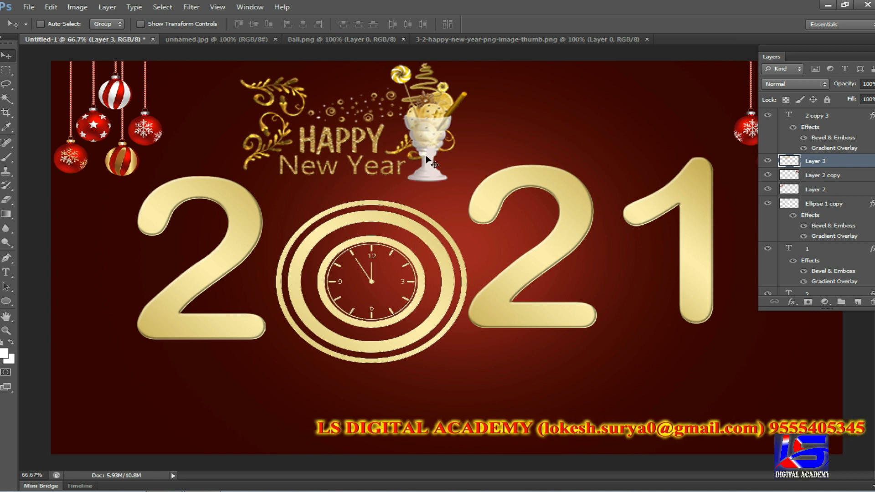
# - Open the multicolored-sparkle-big-image-png-spark-clip-art image and move its sparkle into the Untitled-1 document
pyautogui.click(130, 47)
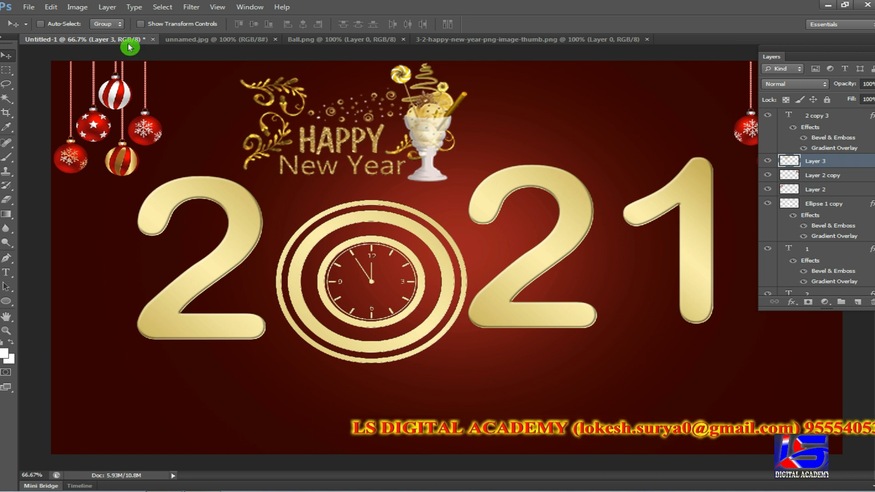
pyautogui.click(28, 8)
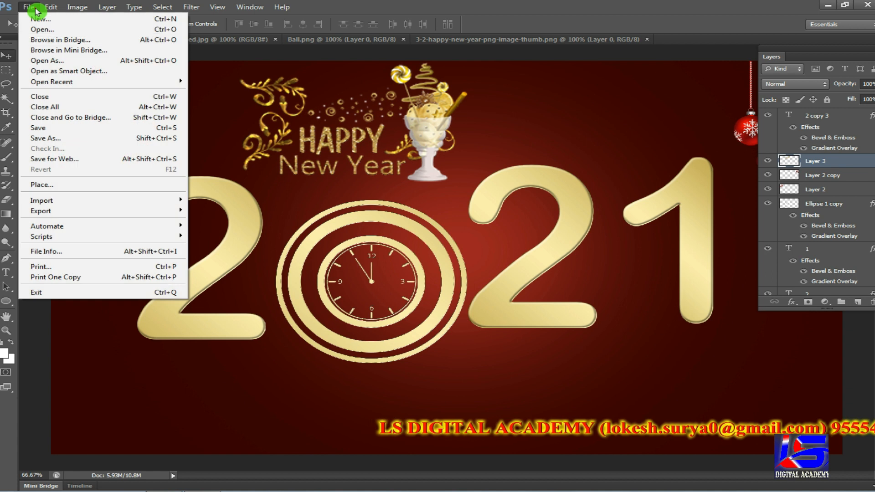
pyautogui.click(48, 30)
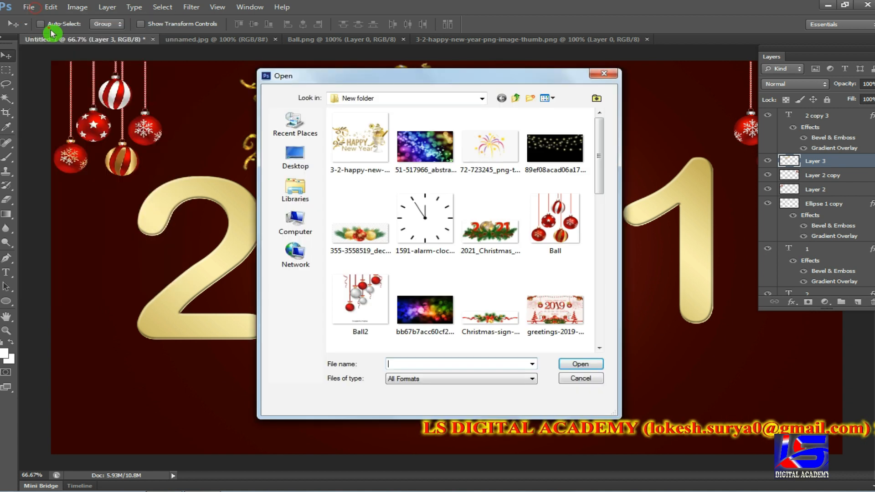
pyautogui.moveTo(603, 163); pyautogui.dragTo(599, 215)
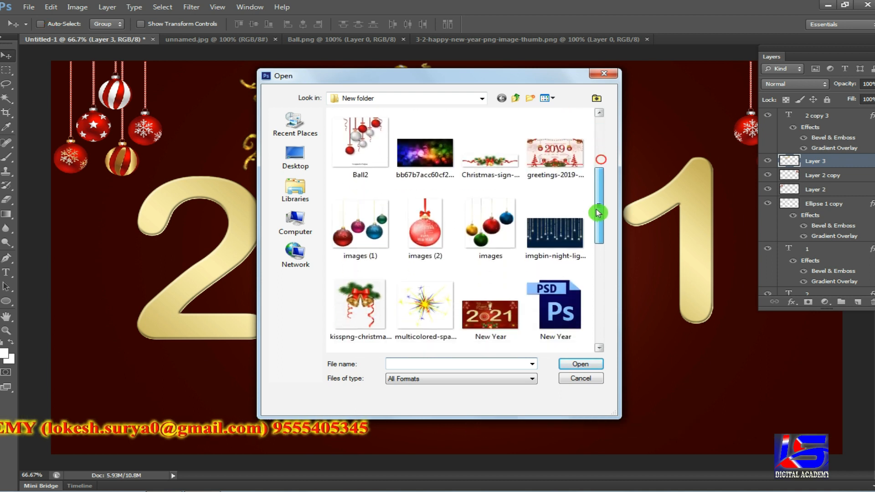
pyautogui.doubleClick(434, 307)
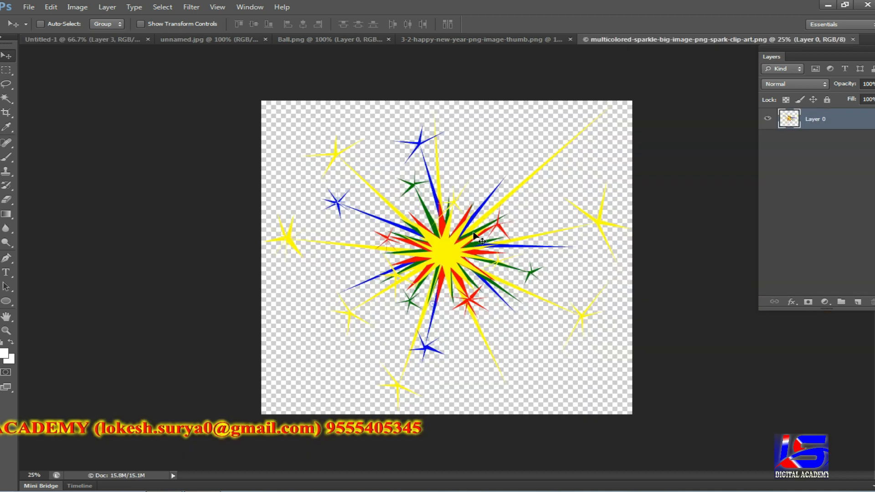
pyautogui.moveTo(451, 246); pyautogui.dragTo(269, 169)
pyautogui.moveTo(285, 251); pyautogui.dragTo(402, 303)
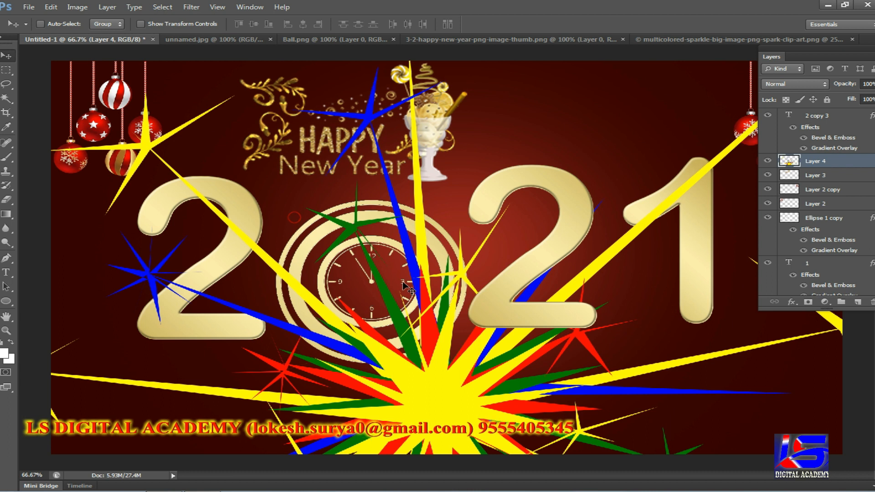
# - Scale the multicoloured sparkle down to about 15.7% from its centre
pyautogui.hotkey('ctrl', 't')
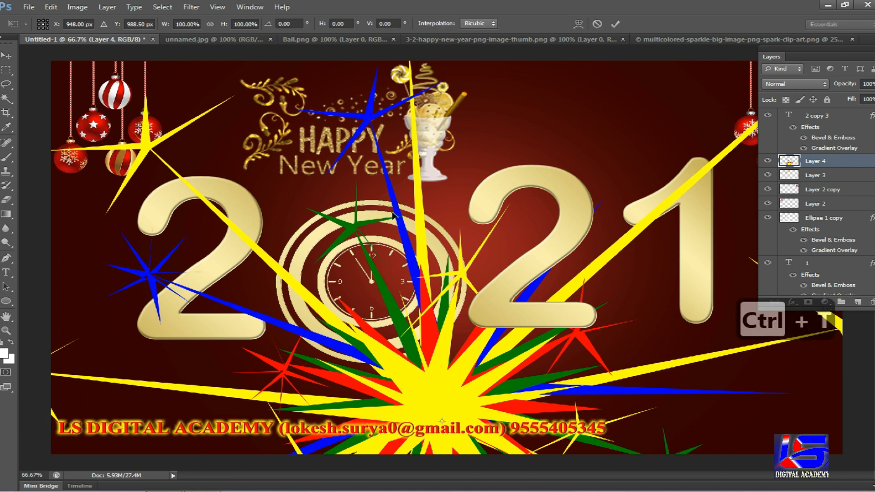
pyautogui.moveTo(272, 262); pyautogui.dragTo(370, 295)
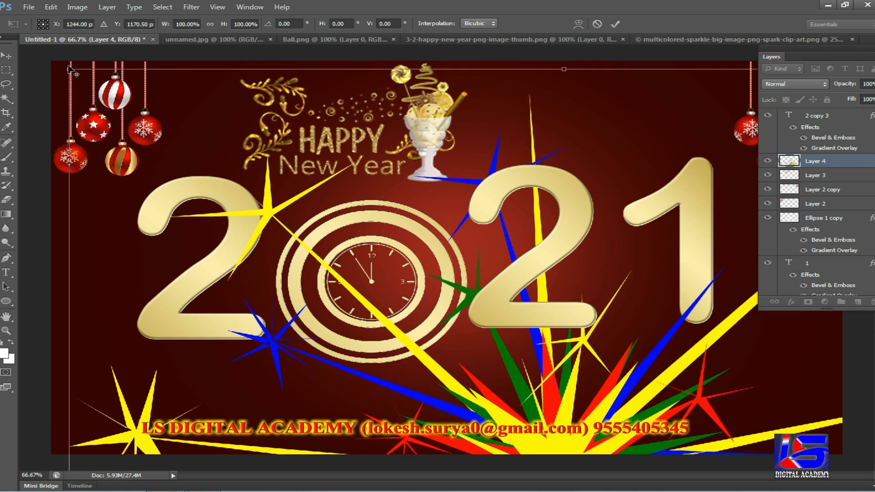
pyautogui.moveTo(69, 69); pyautogui.dragTo(420, 315)
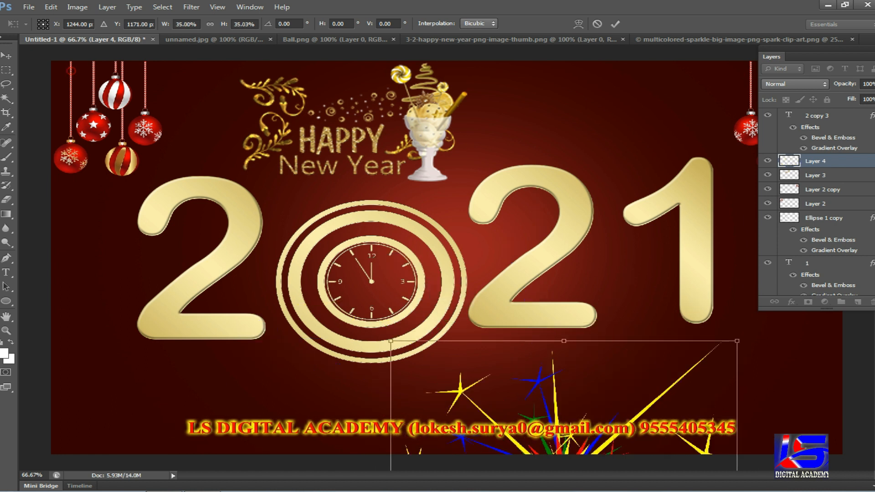
pyautogui.moveTo(639, 413); pyautogui.dragTo(487, 208)
pyautogui.moveTo(585, 136); pyautogui.dragTo(480, 210)
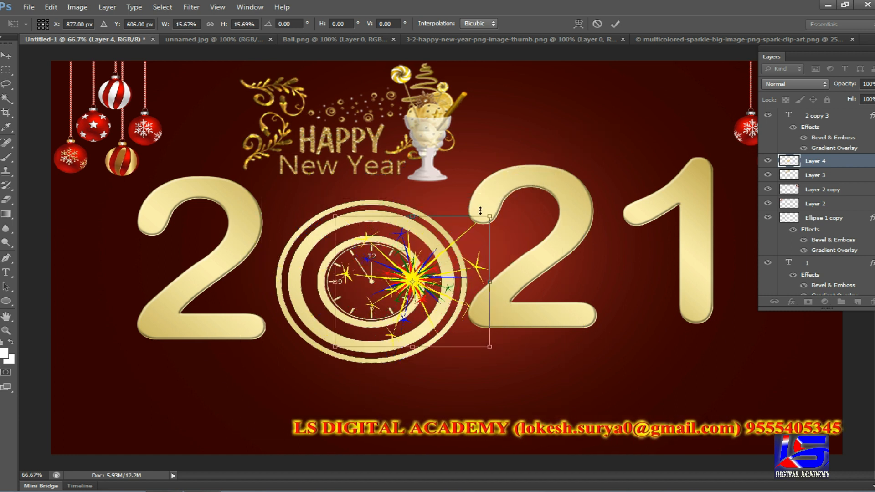
pyautogui.press('Return')
pyautogui.press('Return')
# - Place the sparkle in the canvas's lower-left corner and scale it down further to about 82%
pyautogui.moveTo(418, 284); pyautogui.dragTo(156, 395)
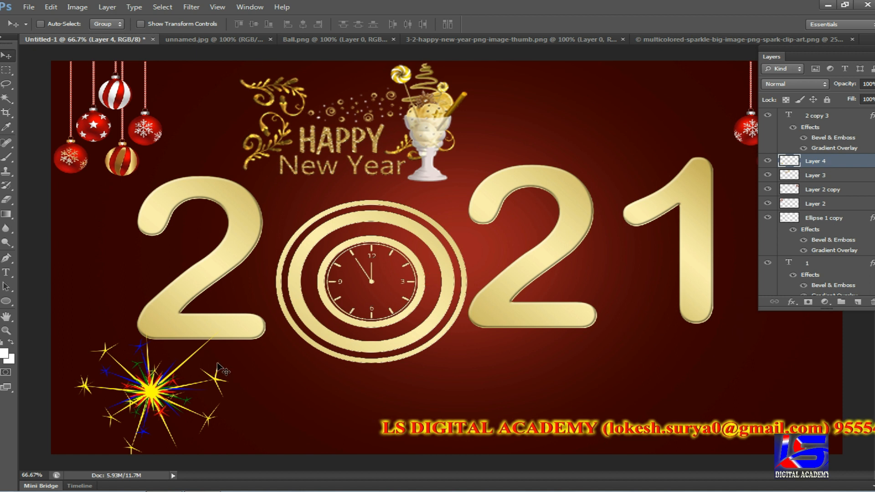
pyautogui.hotkey('ctrl', 't')
pyautogui.moveTo(228, 337)
pyautogui.mouseDown()
pyautogui.moveTo(223, 351)
pyautogui.moveTo(218, 343)
pyautogui.mouseUp()
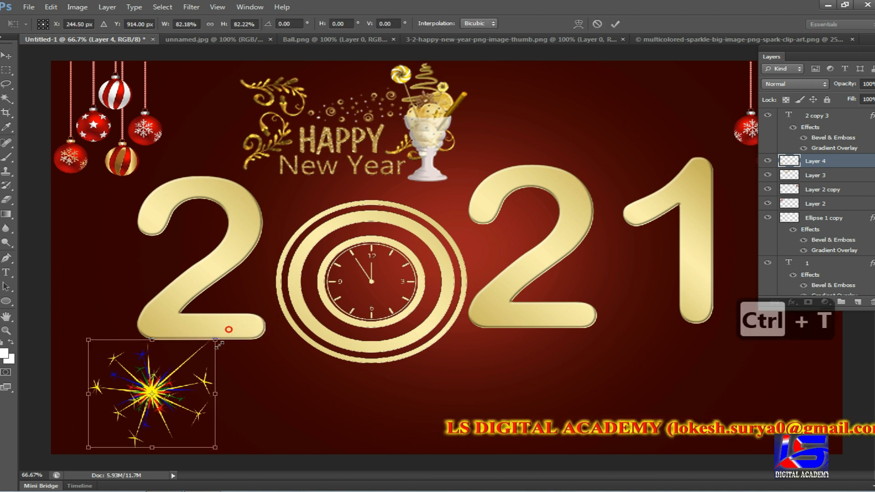
pyautogui.press('Return')
pyautogui.moveTo(163, 391); pyautogui.dragTo(138, 398)
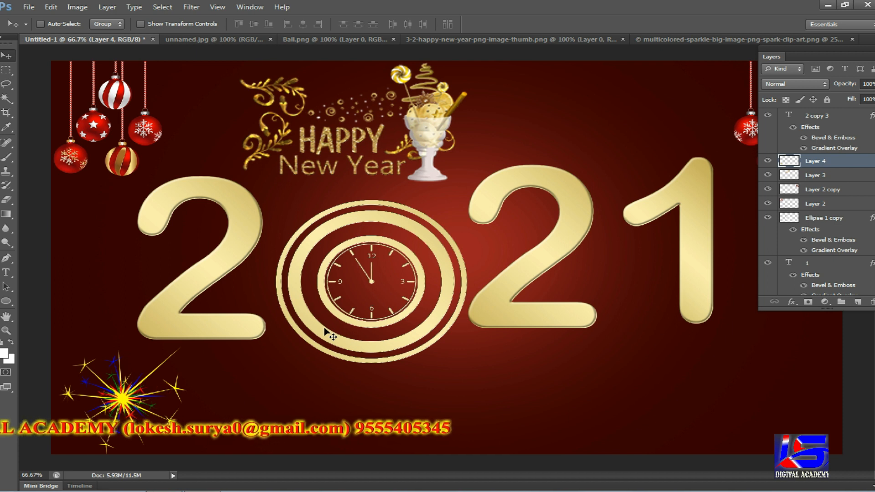
# - Duplicate the sparkle layer into the canvas's lower-right corner and flip the copy horizontally
pyautogui.hotkey('ctrl', 'j')
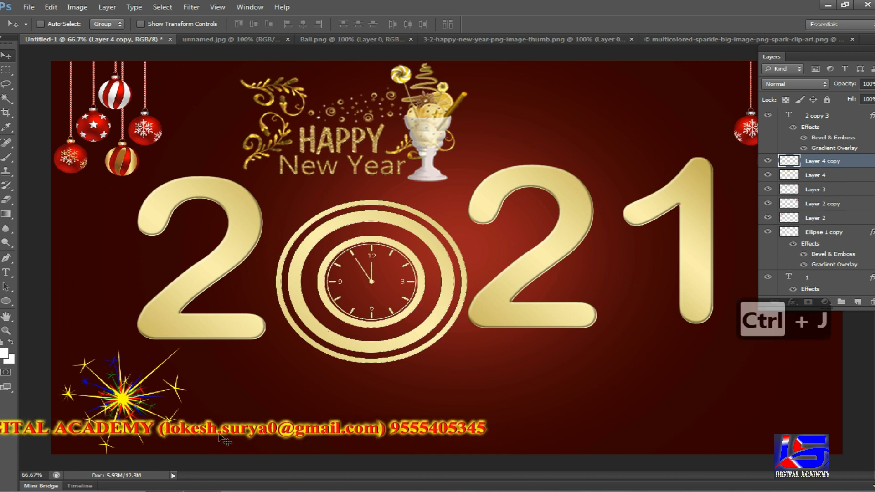
pyautogui.moveTo(202, 404); pyautogui.dragTo(779, 403)
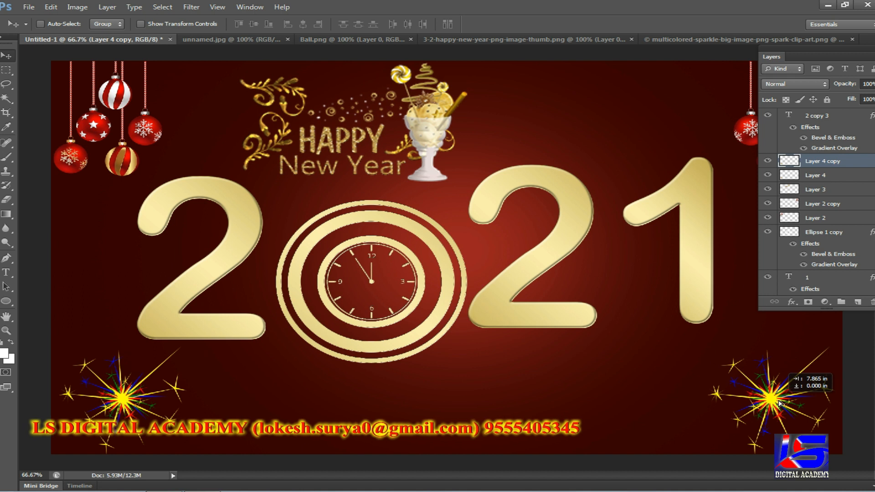
pyautogui.hotkey('ctrl', 't')
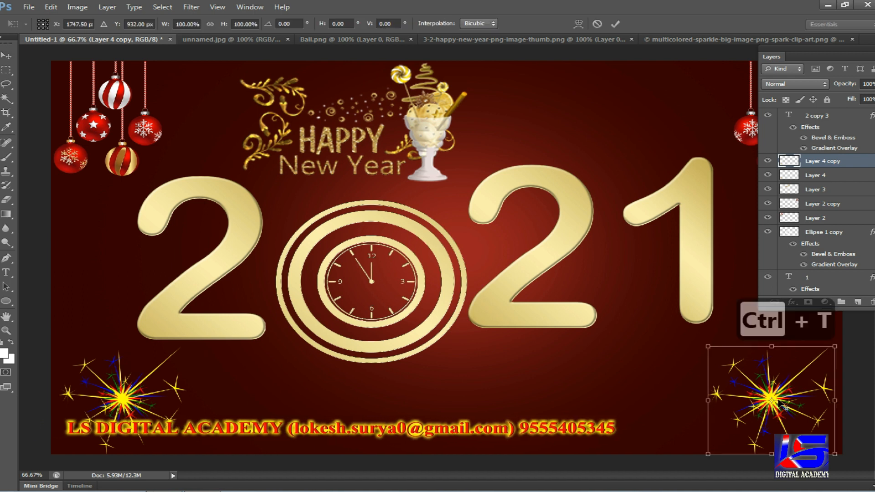
pyautogui.rightClick(778, 400)
pyautogui.click(788, 372)
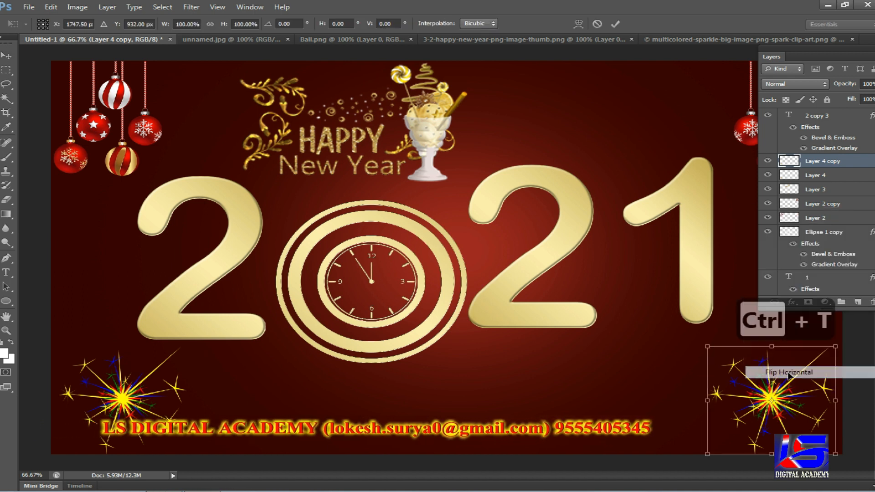
# - Nudge the flipped sparkle copy slightly to the right and apply its transformation
pyautogui.press('Right')
pyautogui.press('Right')
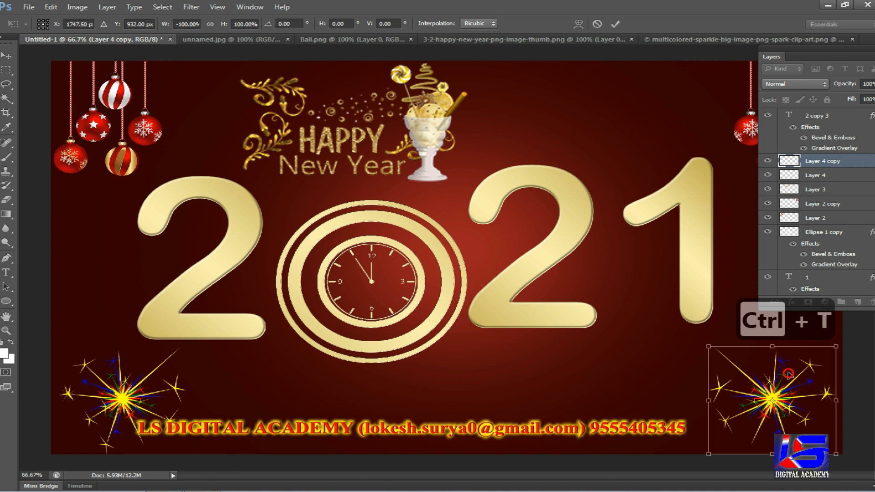
pyautogui.press('Right')
pyautogui.press('Right')
pyautogui.press('Right')
pyautogui.press('Right')
pyautogui.press('Right')
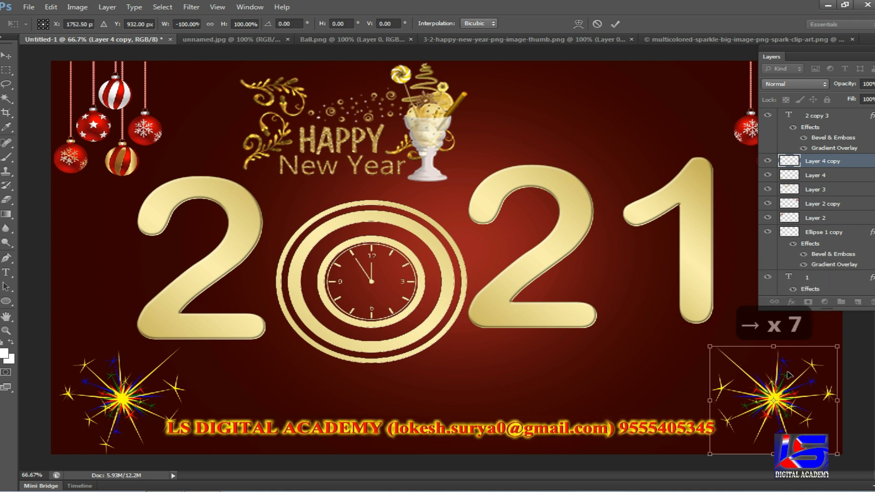
pyautogui.press('Return')
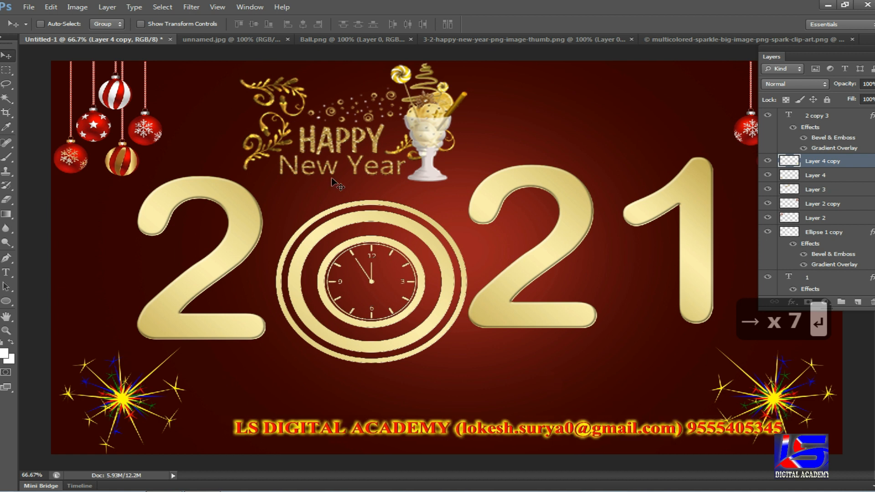
# - Open the Christmas-sign-off-2017 image and place its ribbon and bell garland in Untitled-1 along the canvas's bottom centre
pyautogui.click(33, 9)
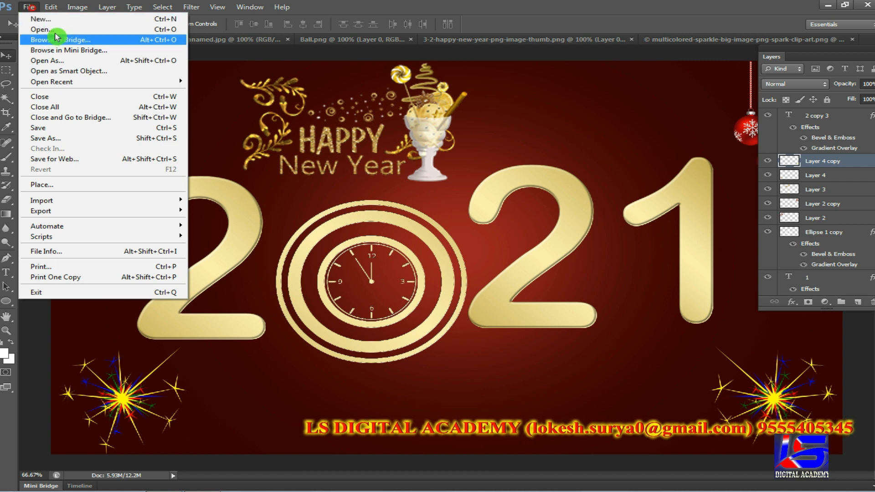
pyautogui.click(58, 32)
pyautogui.click(484, 319)
pyautogui.doubleClick(483, 319)
pyautogui.moveTo(482, 317); pyautogui.dragTo(457, 405)
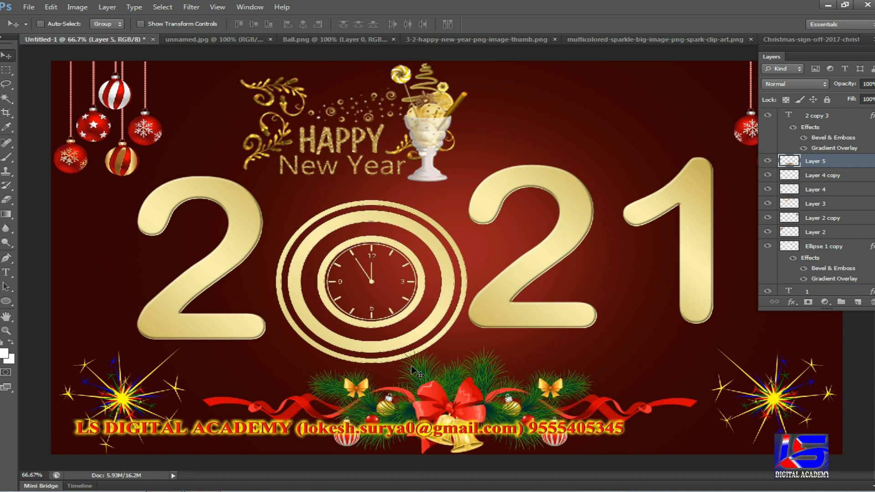
# - Select the 70 px star-shaped tip for the Brush tool from the enlarged brush presets, and undo the test stamp
pyautogui.click(8, 158)
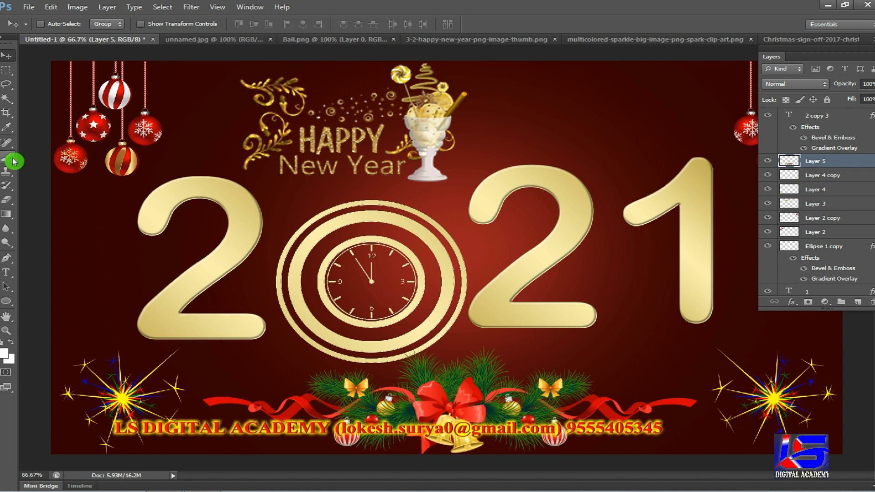
pyautogui.click(38, 160)
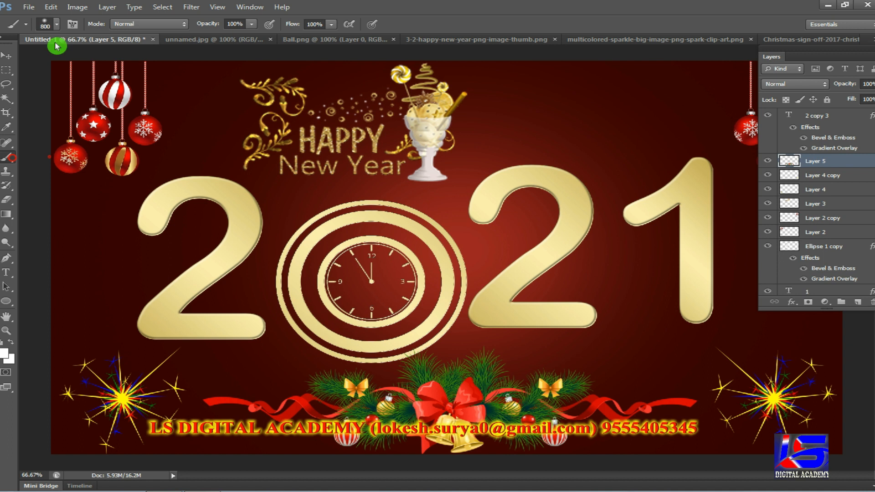
pyautogui.click(57, 27)
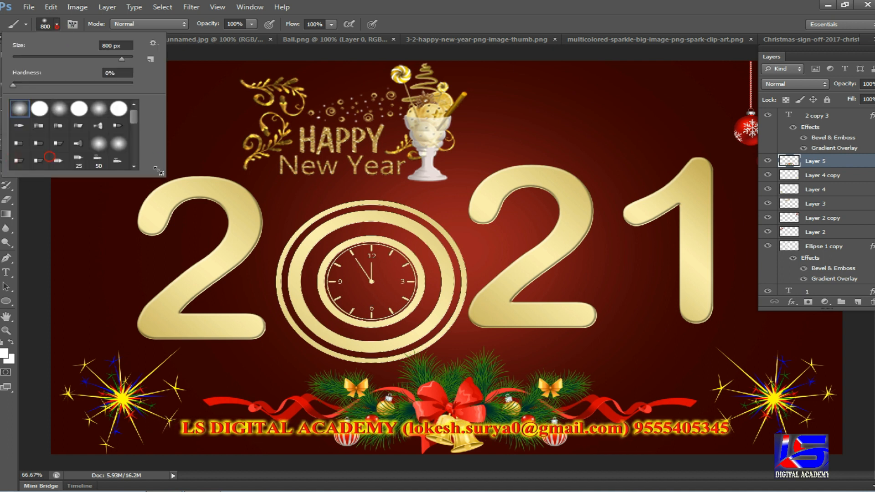
pyautogui.moveTo(165, 177)
pyautogui.mouseDown()
pyautogui.moveTo(328, 220)
pyautogui.moveTo(411, 259)
pyautogui.mouseUp()
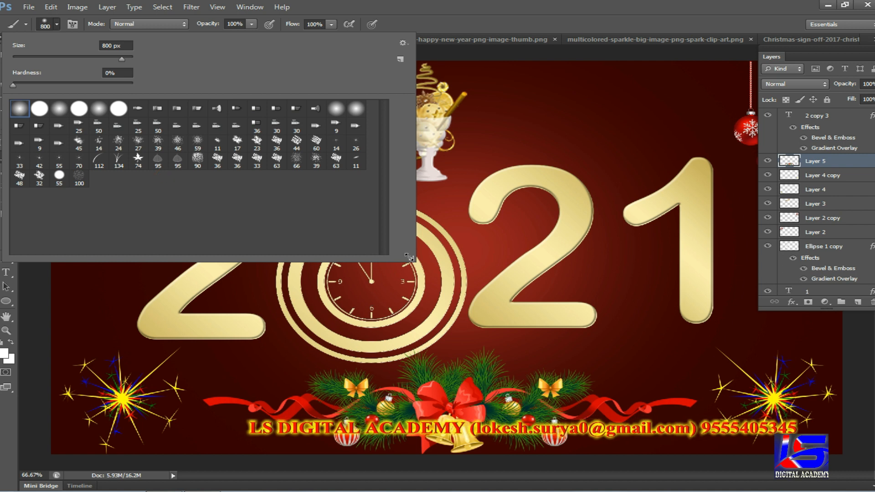
pyautogui.click(82, 159)
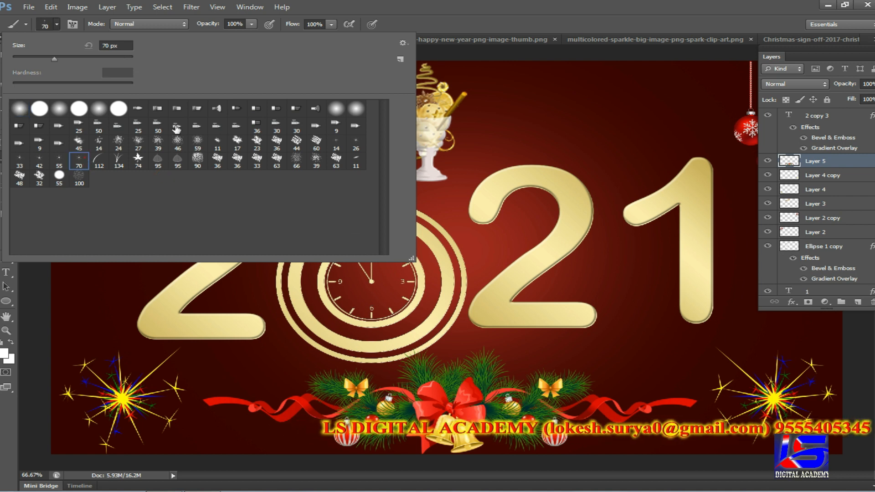
pyautogui.click(496, 97)
pyautogui.hotkey('ctrl', 'z')
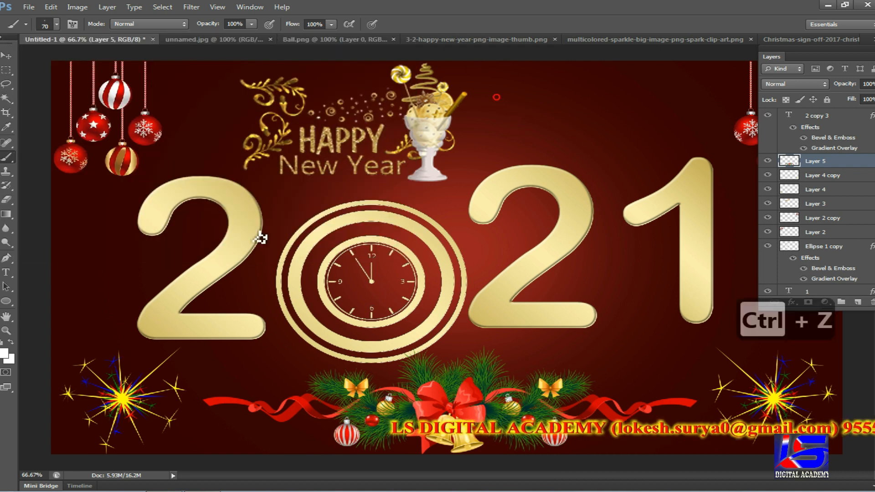
# - Set the foreground colour to golden yellow, dbc405
pyautogui.click(11, 362)
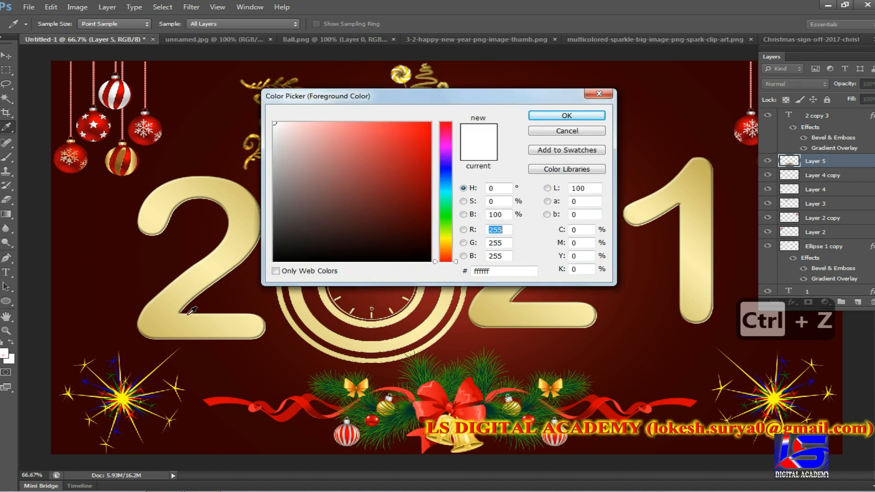
pyautogui.click(448, 241)
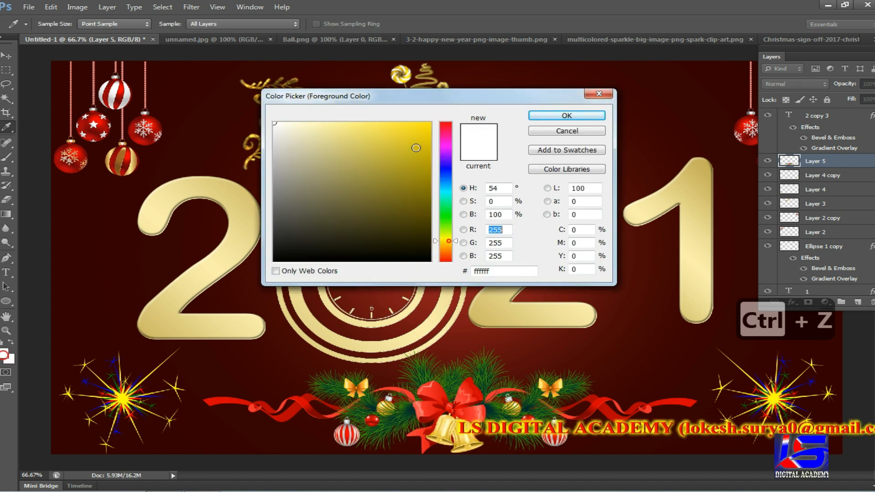
pyautogui.click(415, 147)
pyautogui.click(427, 142)
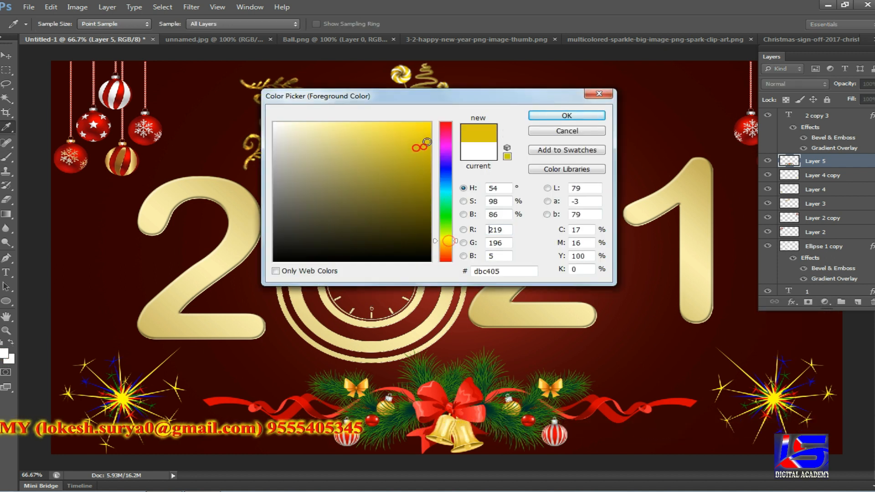
pyautogui.click(566, 117)
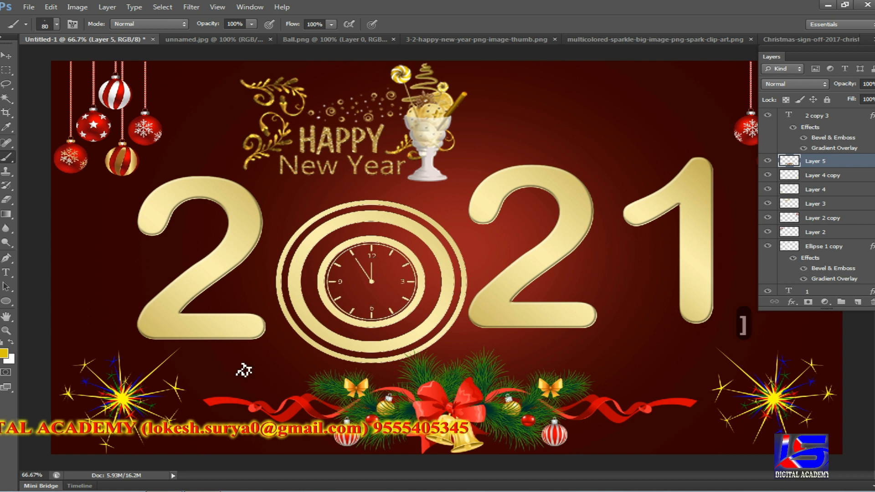
# - Scatter small gold stars on Layer 5 around the digits and lower background, using the star brush tip at 80 px
pyautogui.press(']')
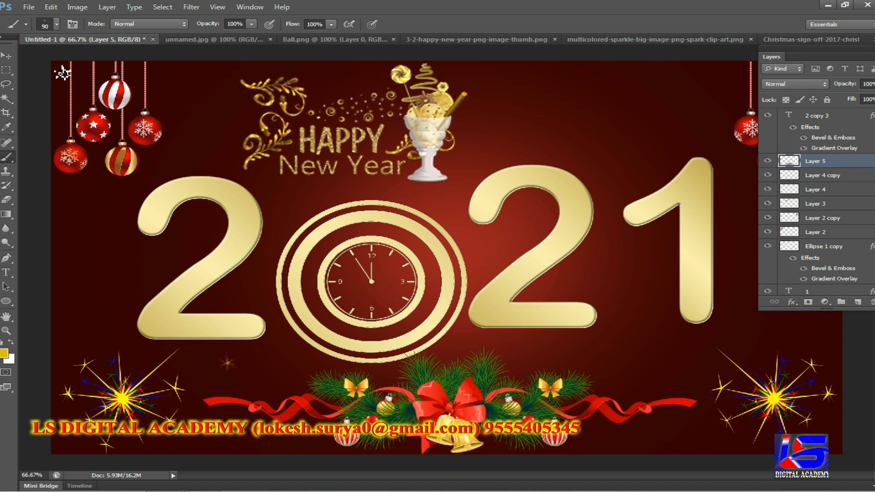
pyautogui.click(57, 24)
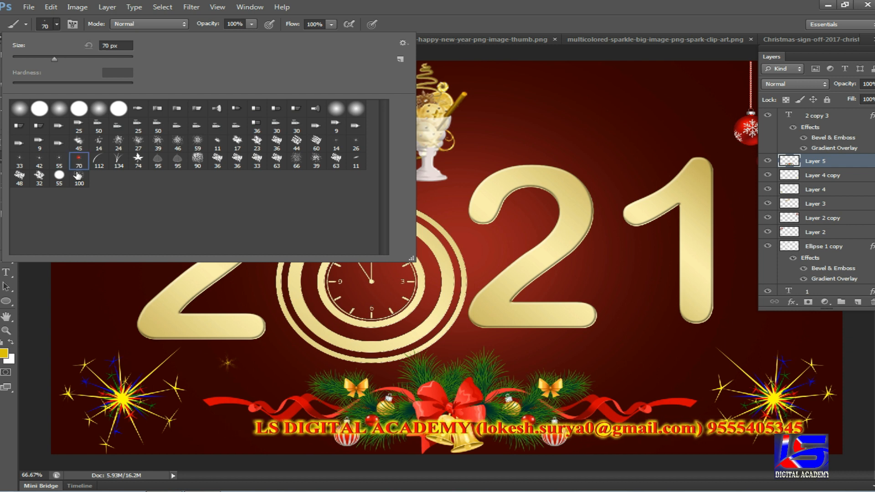
pyautogui.click(129, 337)
pyautogui.press(']')
pyautogui.click(157, 255)
pyautogui.click(88, 218)
pyautogui.click(82, 310)
pyautogui.click(81, 350)
pyautogui.click(71, 259)
pyautogui.click(291, 376)
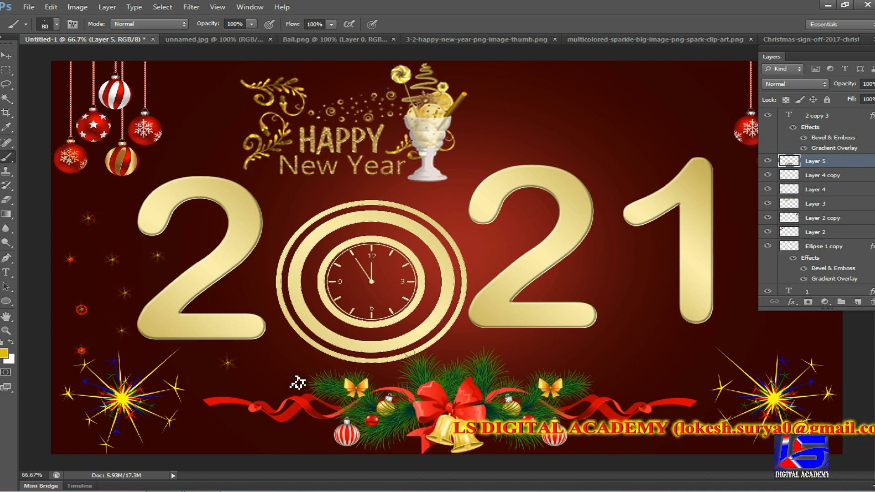
pyautogui.click(249, 290)
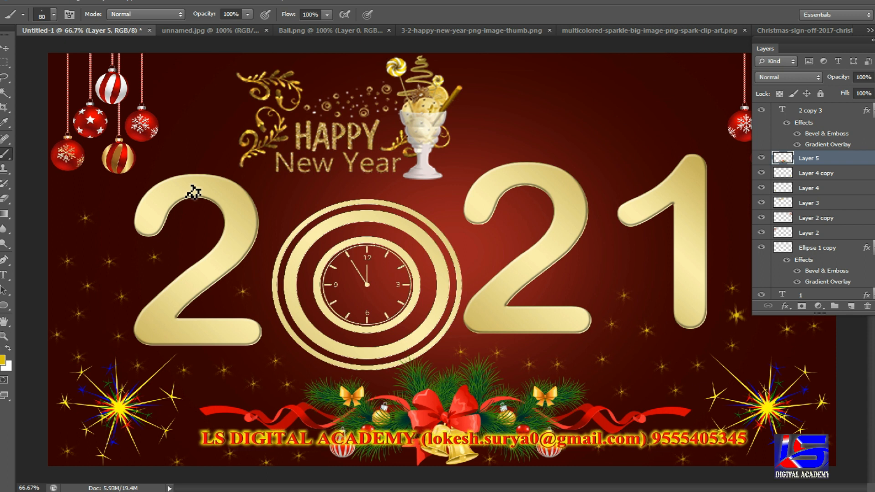
# - Display the finished design in full-screen mode on black, fitted to the screen
pyautogui.press('f')
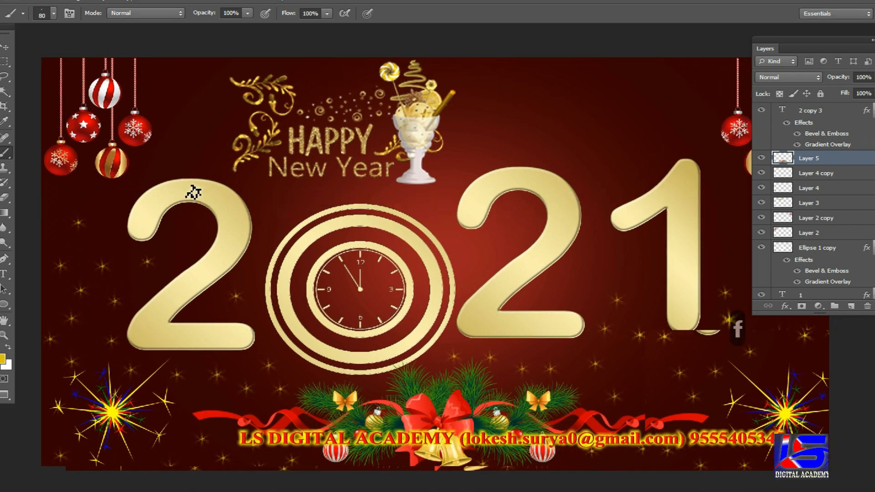
pyautogui.press('f')
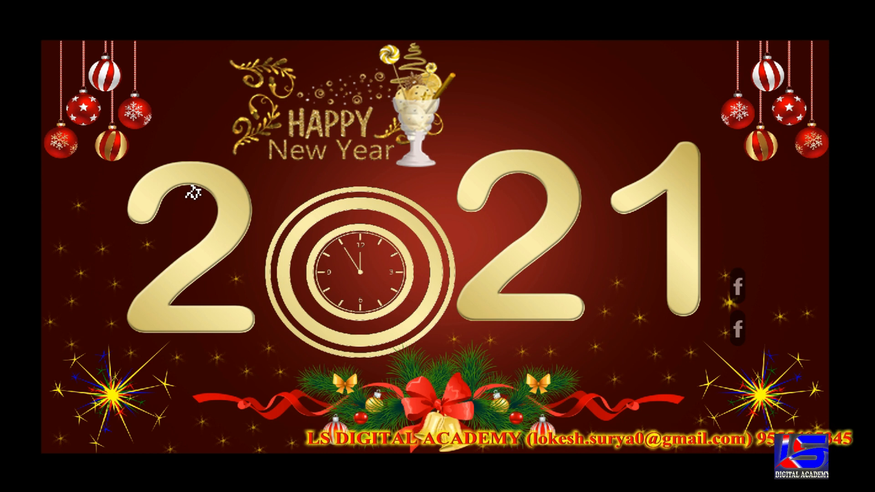
pyautogui.hotkey('ctrl', '0')
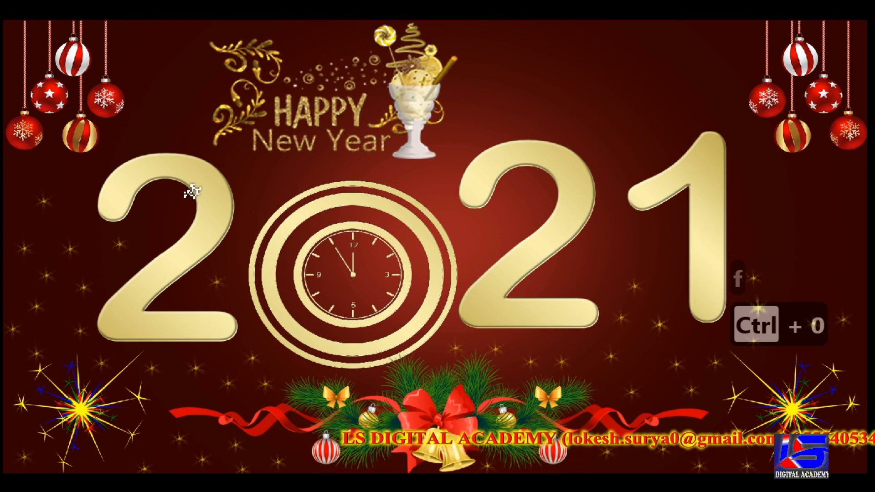